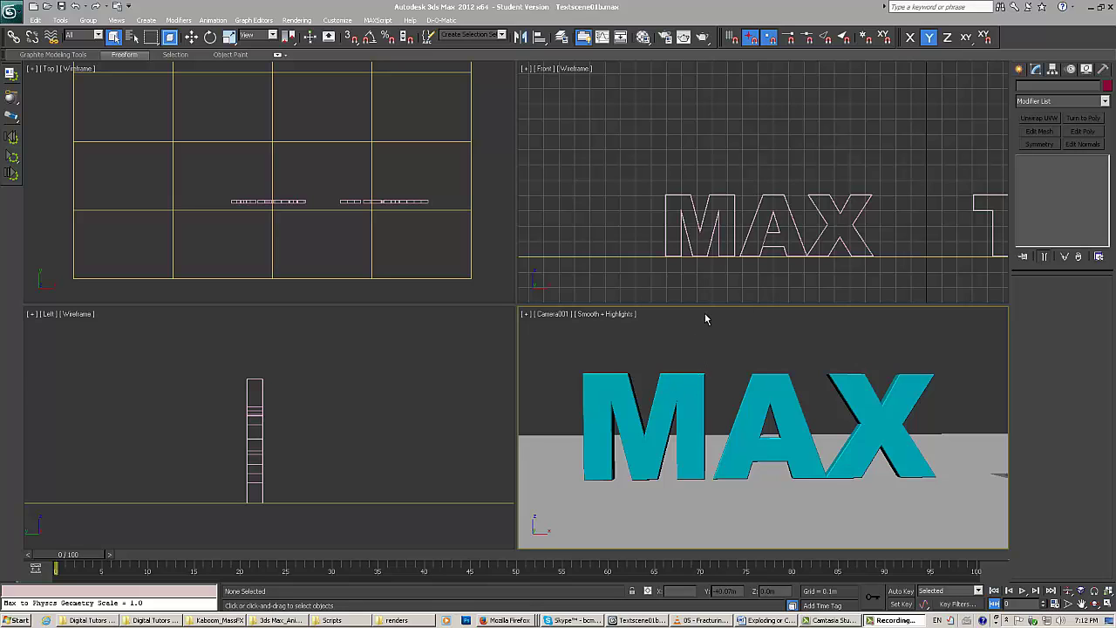
# Select the TEXT lettering in the Front view and frame the MAX lettering beside it.
pyautogui.moveTo(811, 216); pyautogui.dragTo(660, 200, button='middle')
pyautogui.scroll(-3, 715, 200)
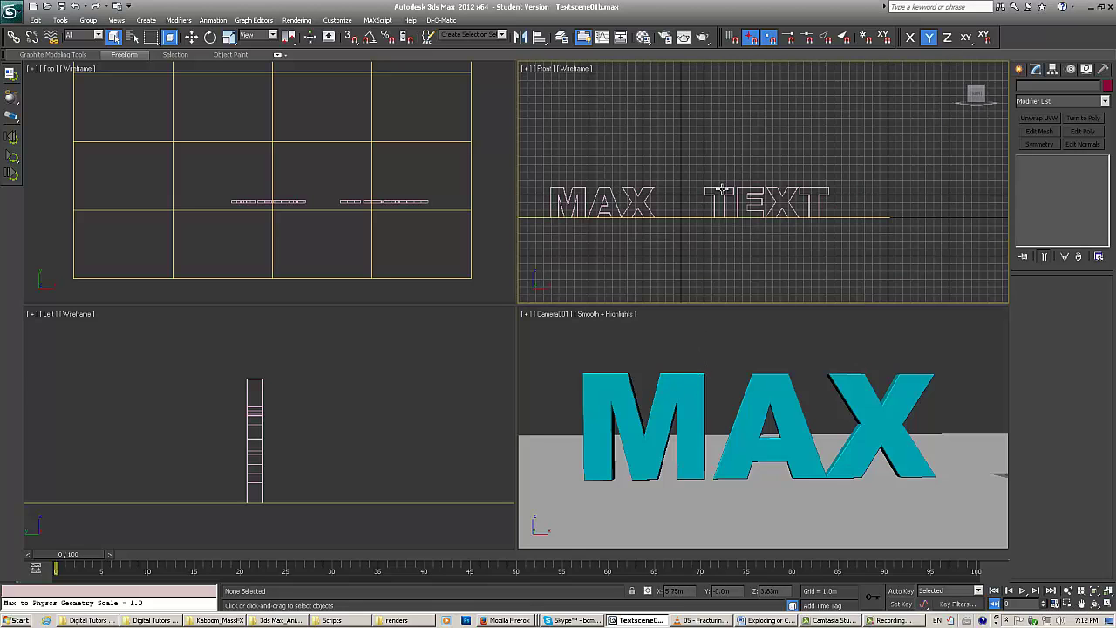
pyautogui.click(713, 196)
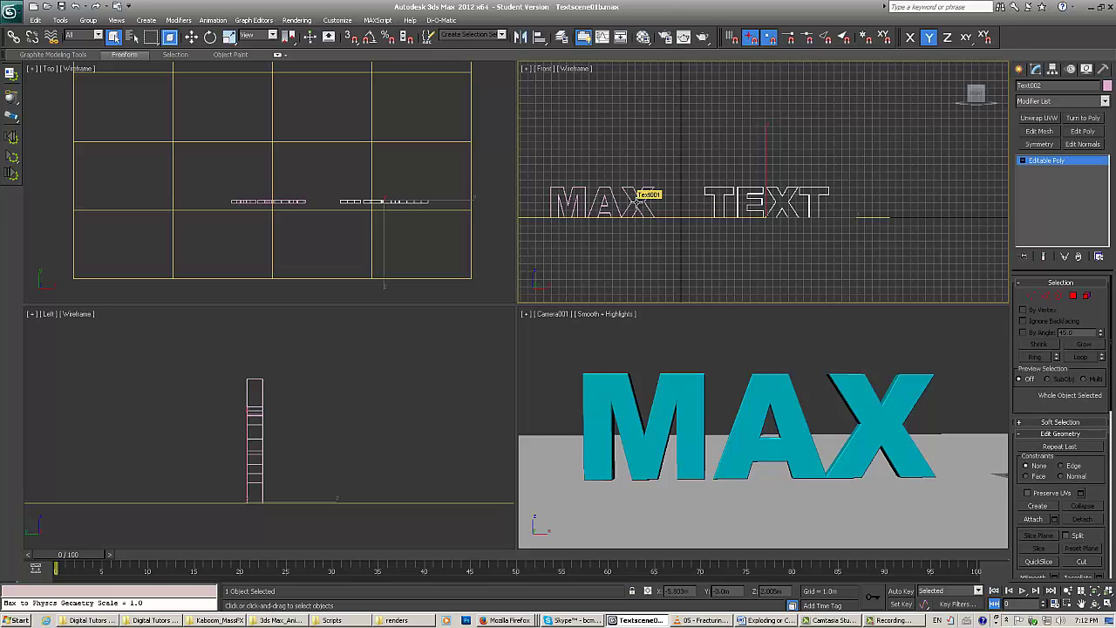
pyautogui.moveTo(623, 216); pyautogui.dragTo(769, 216, button='middle')
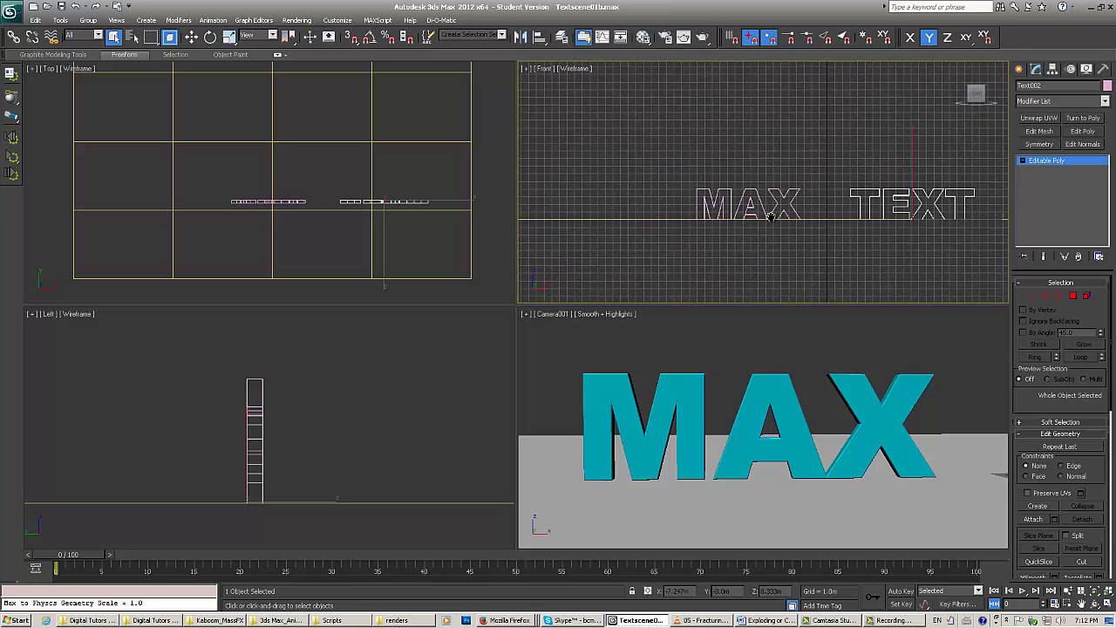
pyautogui.scroll(5, 769, 216)
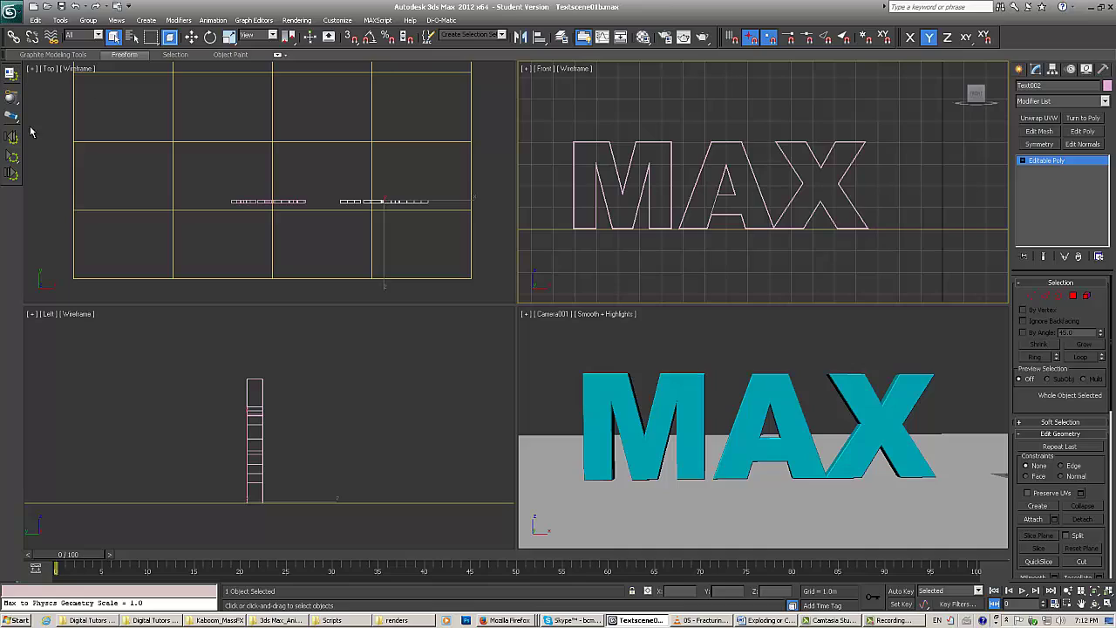
# Hide the MassFX Toolbar and display it again.
pyautogui.rightClick(1032, 48)
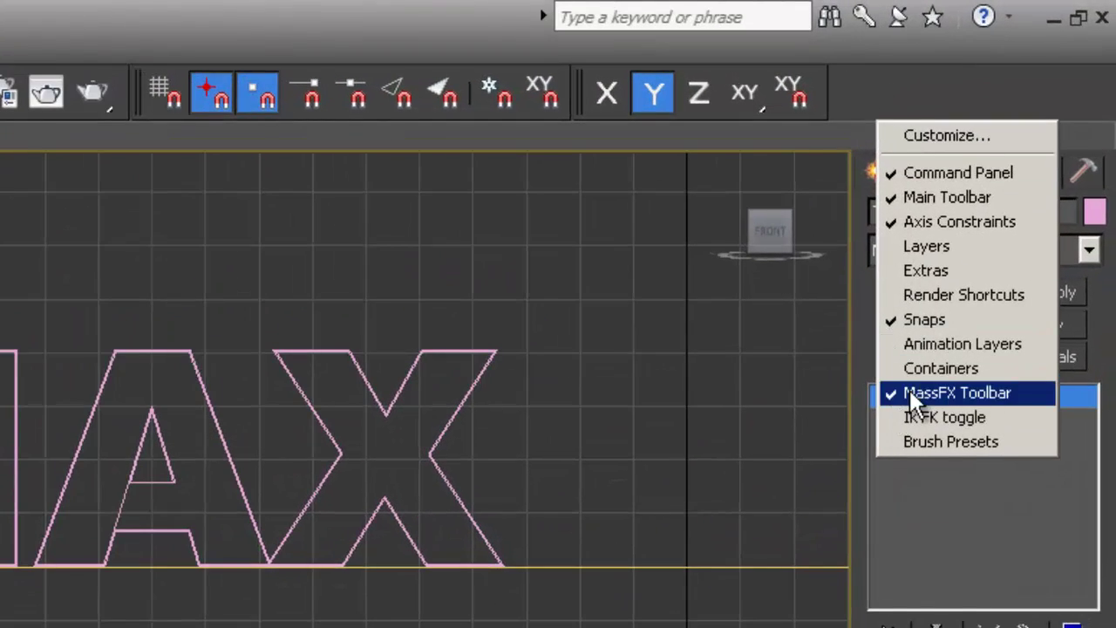
pyautogui.click(911, 394)
pyautogui.rightClick(878, 99)
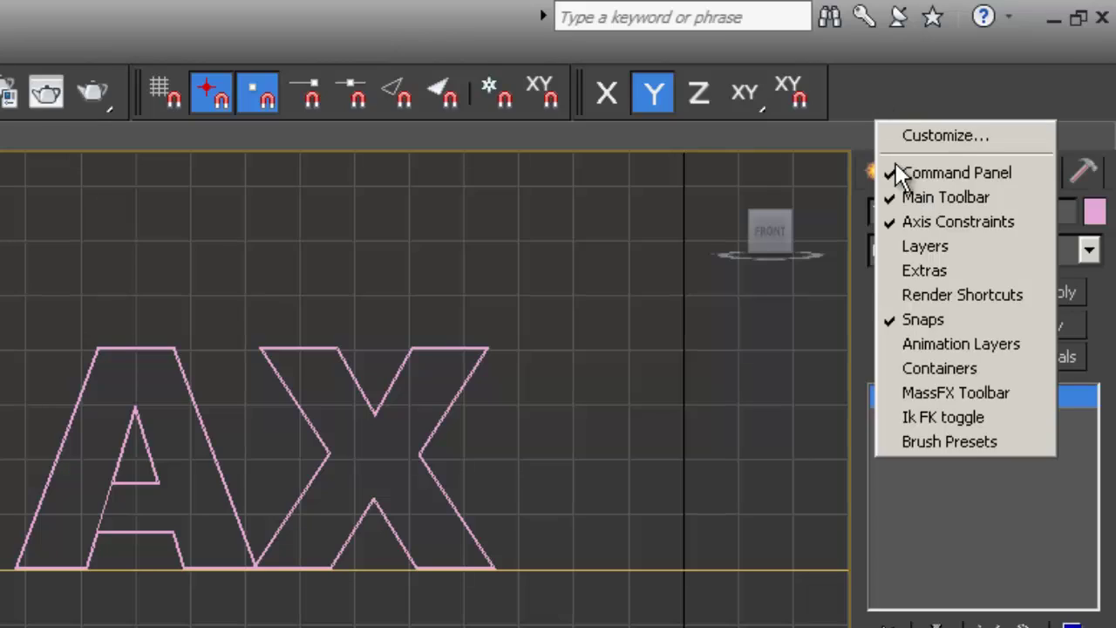
pyautogui.click(955, 392)
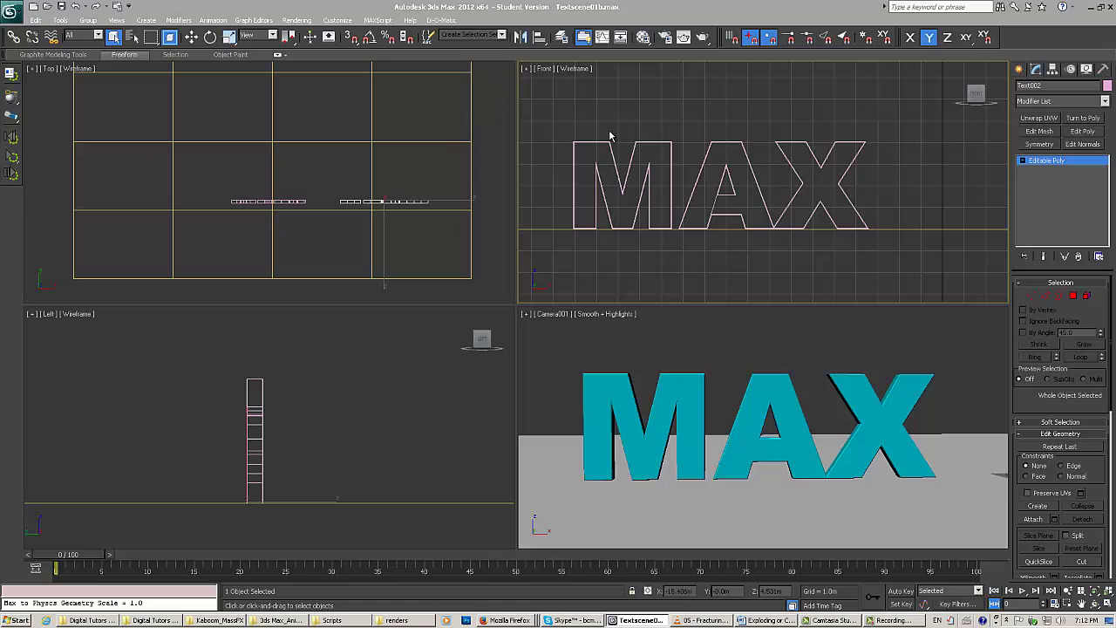
# Locate the FractureVoronoi_v1.1.ms script in the Scripts folder and leave the file chooser without opening it.
pyautogui.click(378, 20)
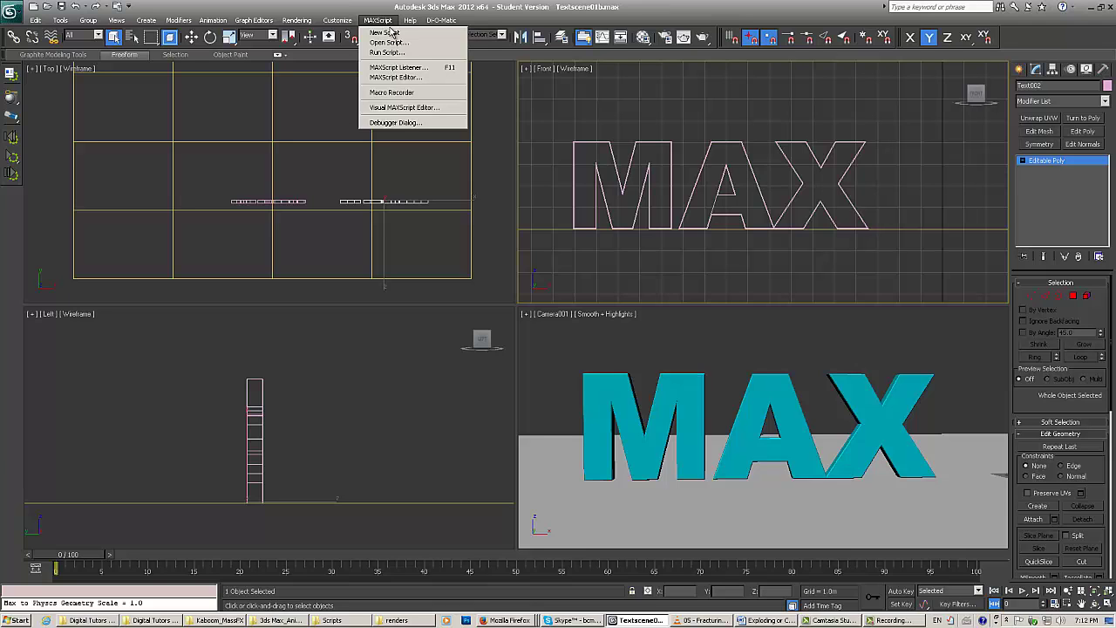
pyautogui.click(398, 43)
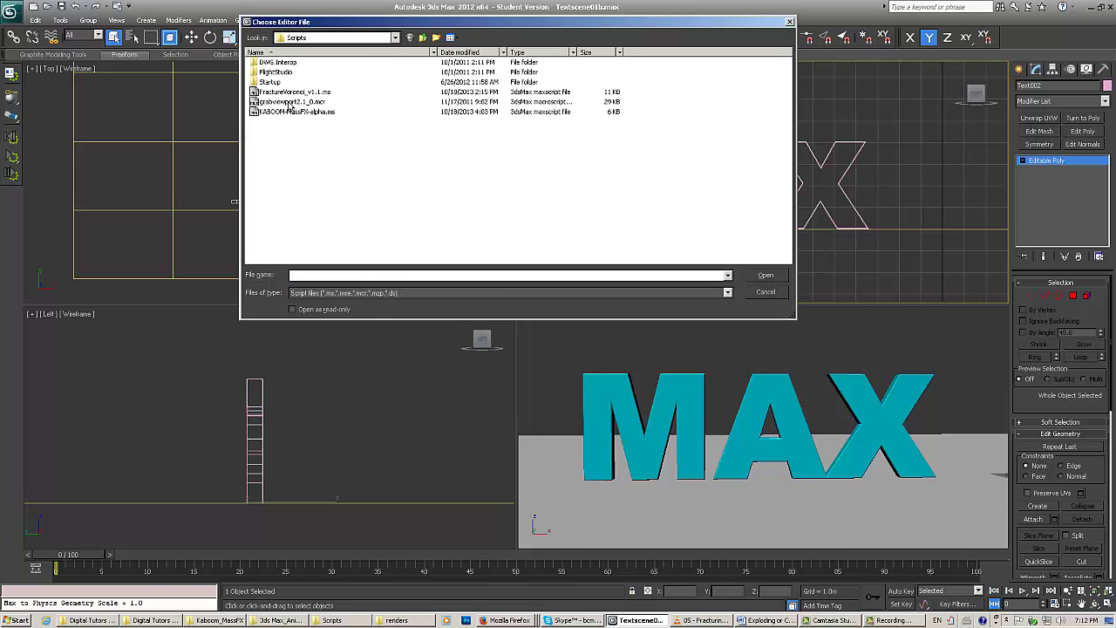
pyautogui.click(287, 93)
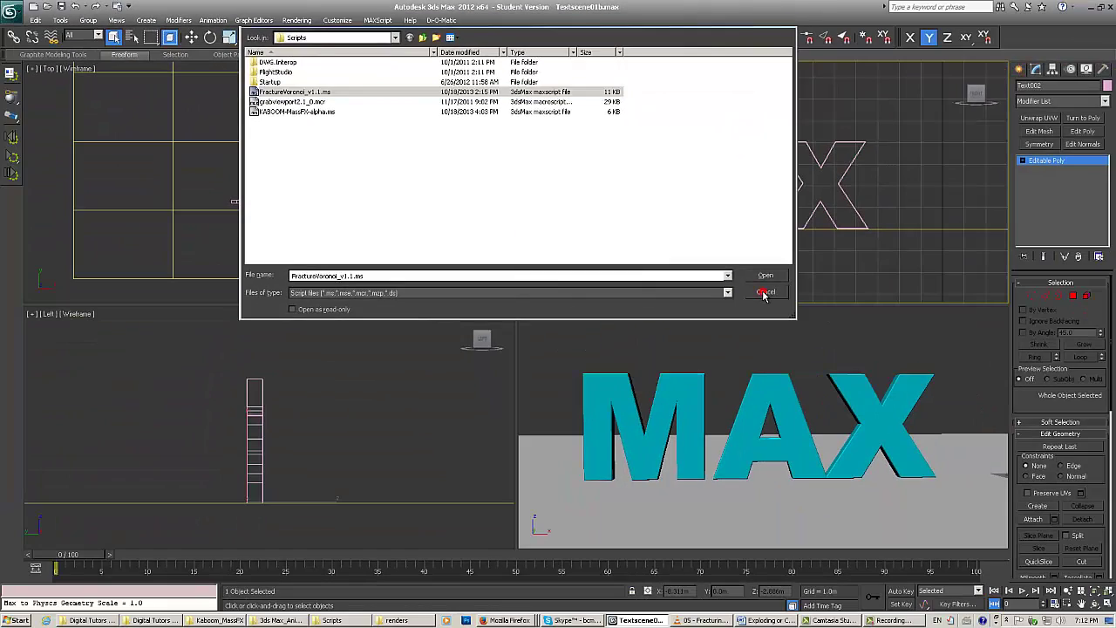
pyautogui.click(761, 292)
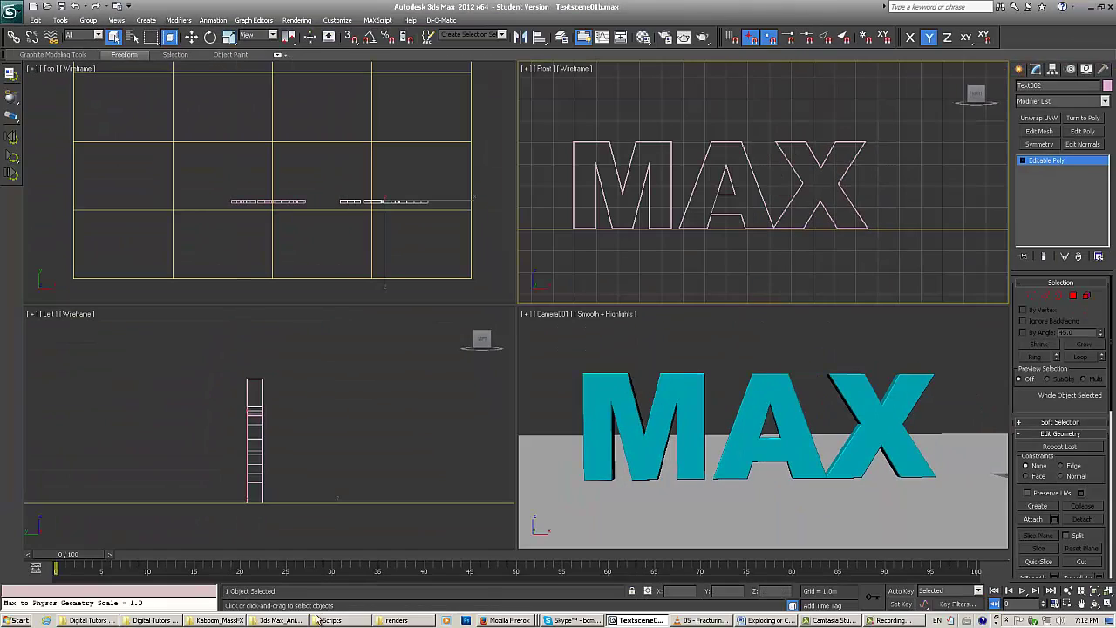
# Play the textCrash.avi clip from the renders folder in Windows Media Player, close it and return to 3ds Max.
pyautogui.click(392, 621)
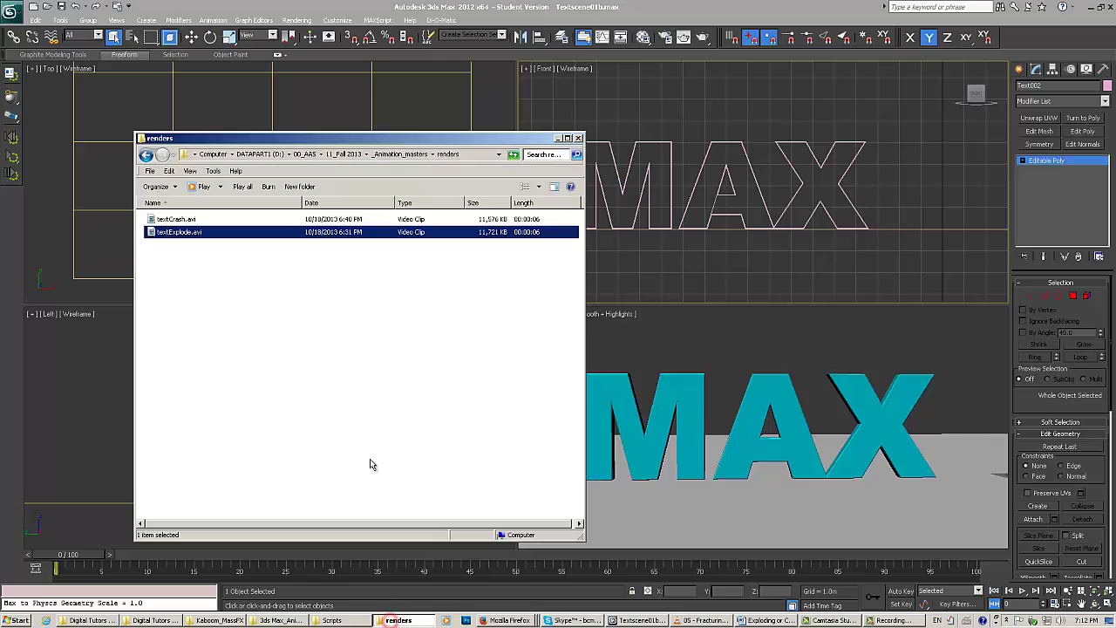
pyautogui.click(175, 221)
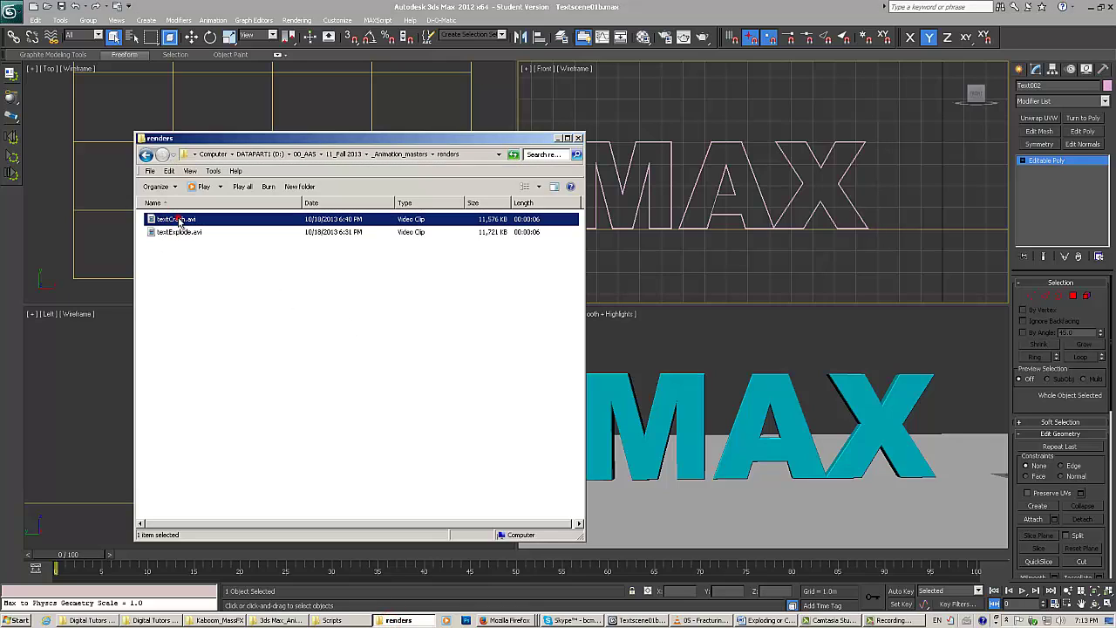
pyautogui.doubleClick(179, 222)
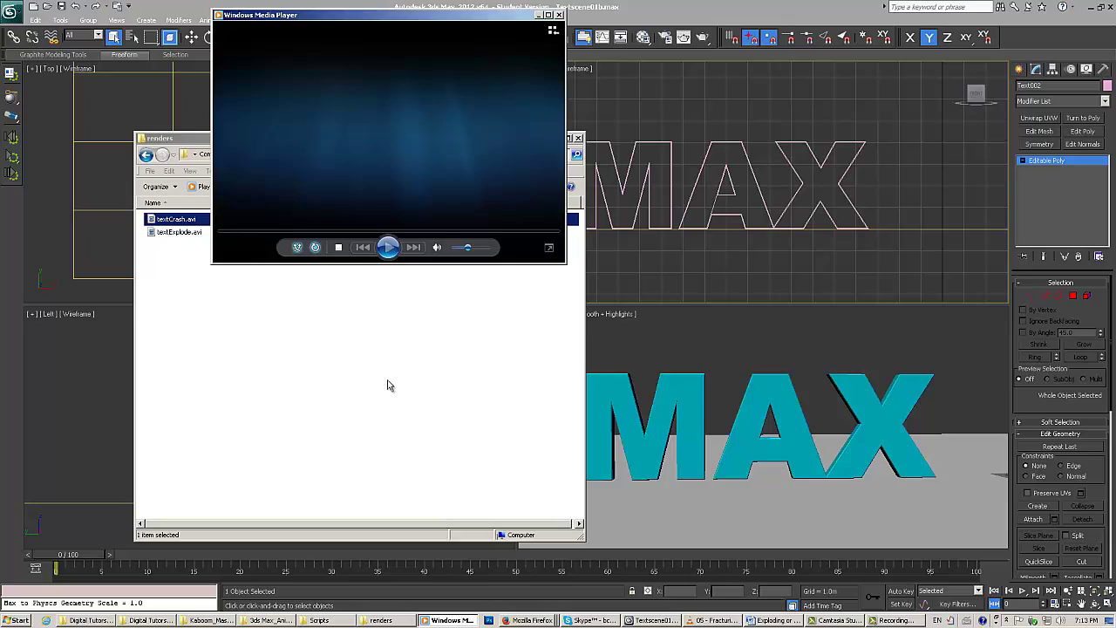
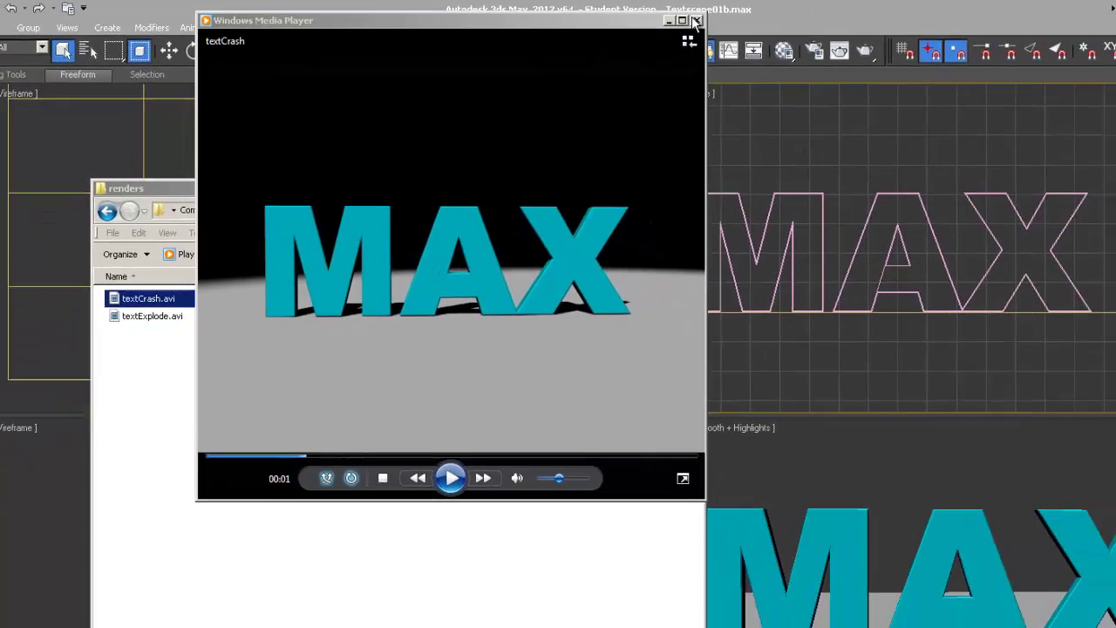
pyautogui.click(800, 25)
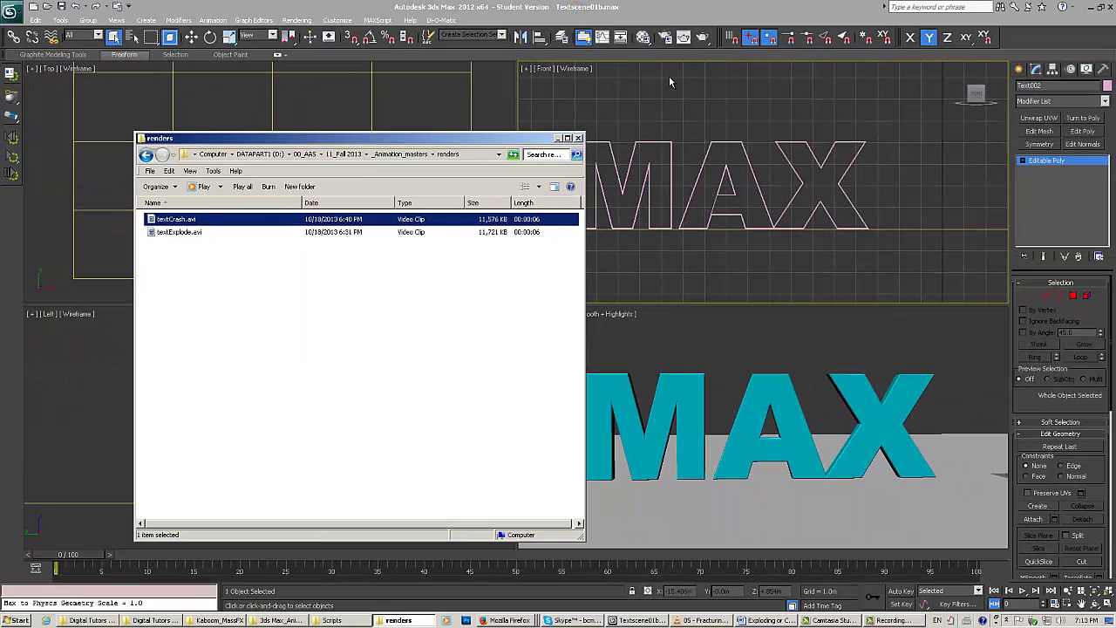
pyautogui.click(686, 8)
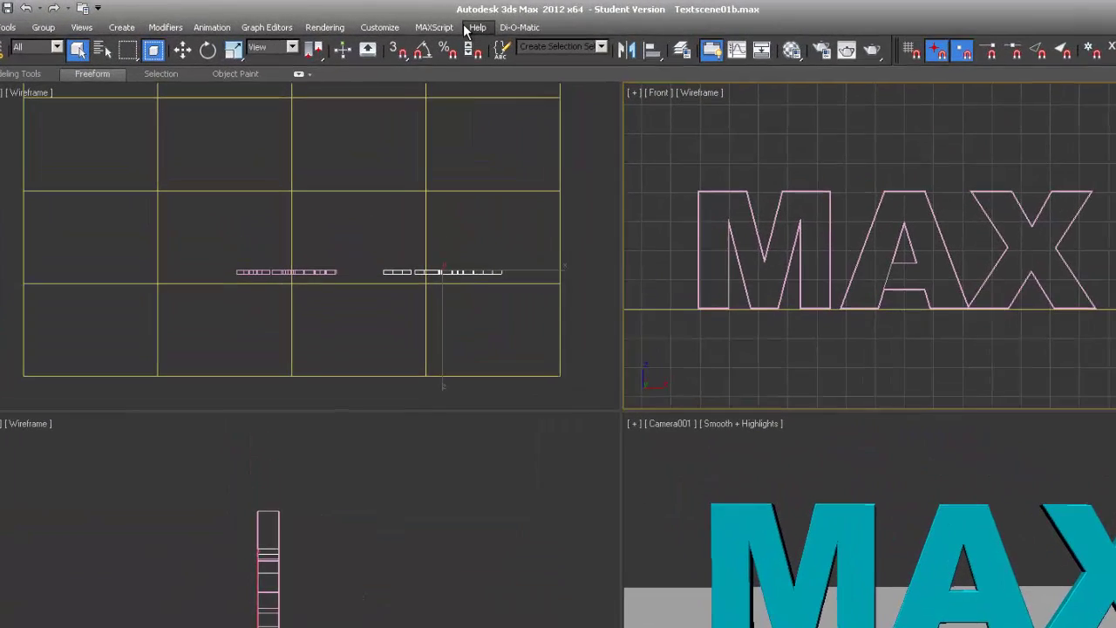
# Check the scene's display units and system unit scale in Units Setup without changing them.
pyautogui.click(393, 29)
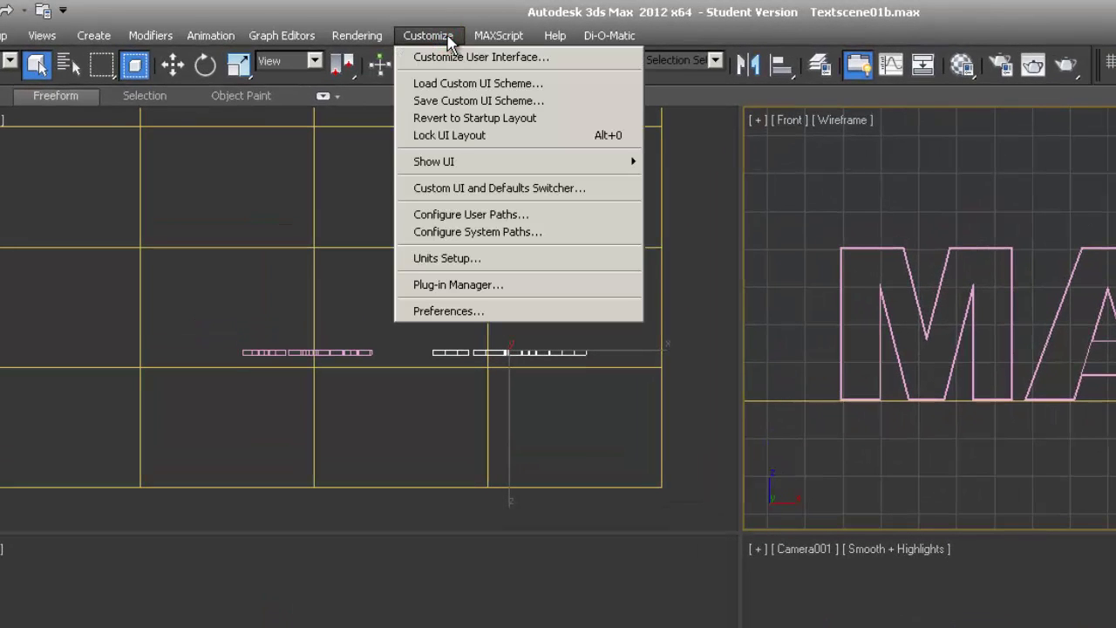
pyautogui.click(463, 258)
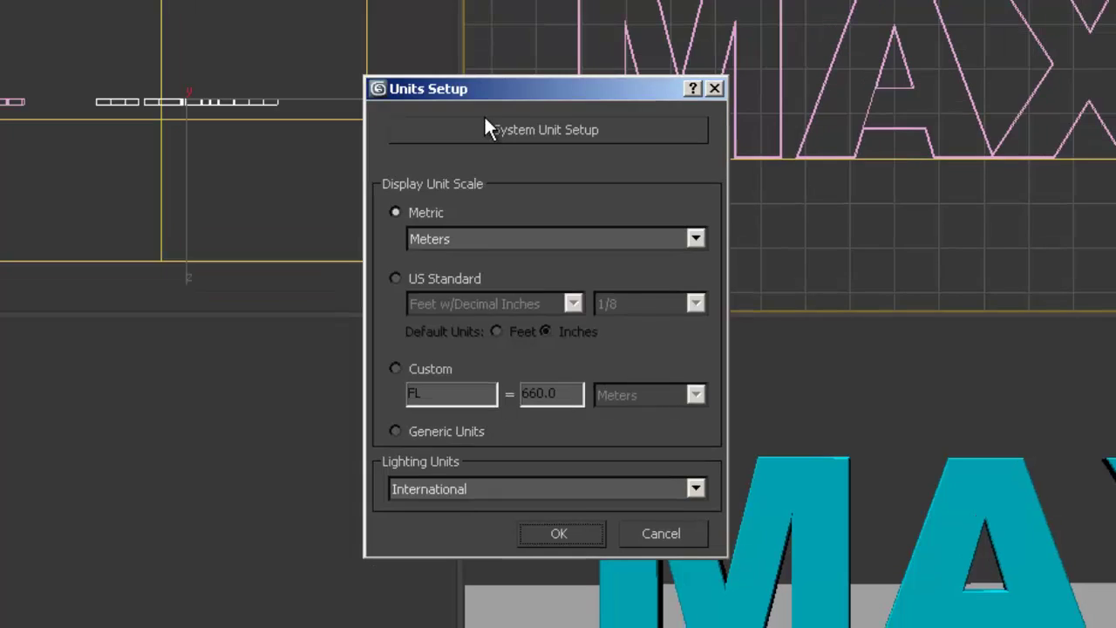
pyautogui.click(426, 119)
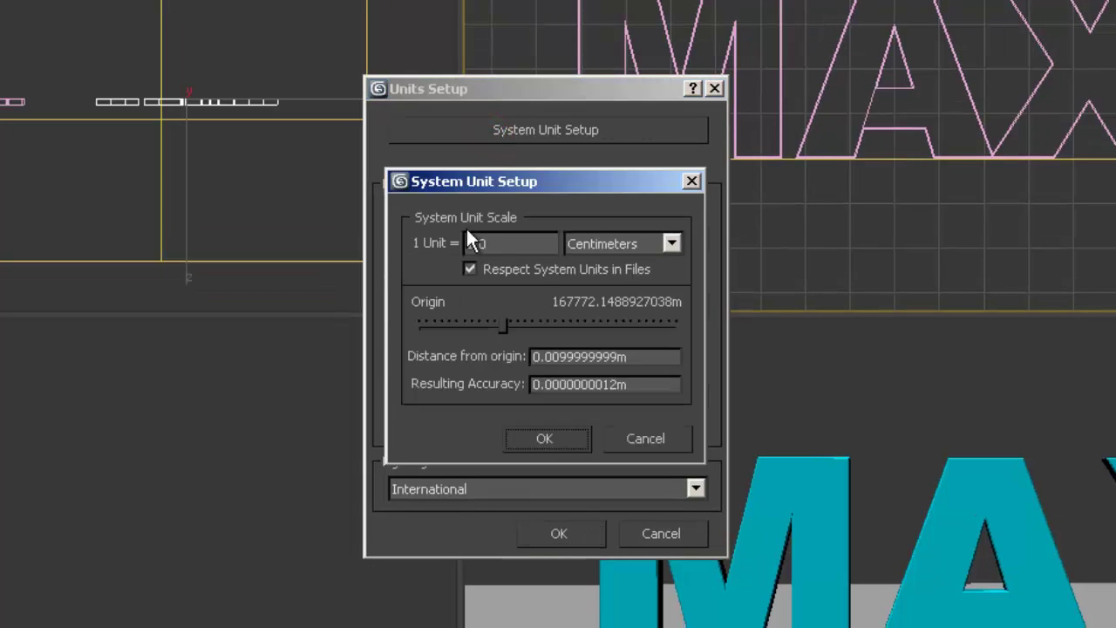
pyautogui.click(693, 180)
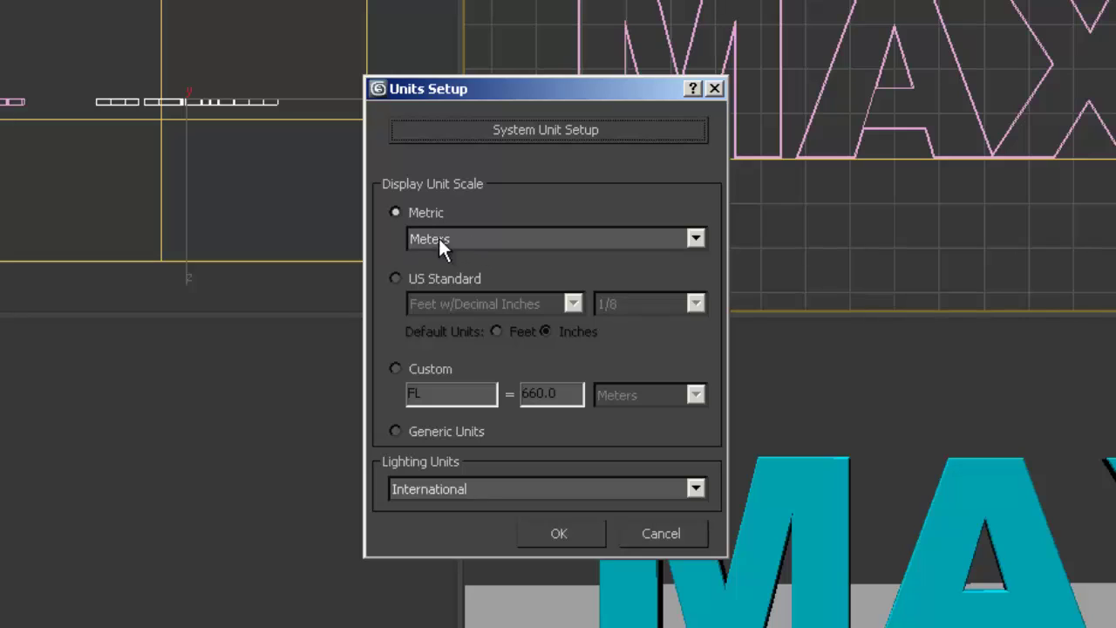
pyautogui.click(714, 89)
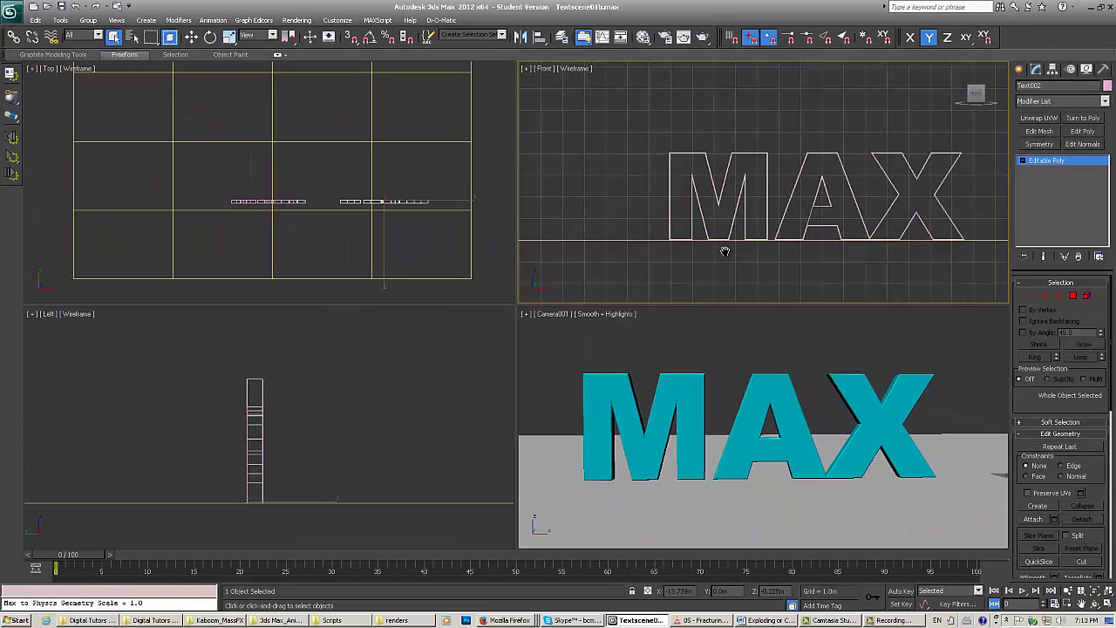
# Examine the size of the MAX and TEXT lettering against the grid in an enlarged Front view.
pyautogui.moveTo(724, 251); pyautogui.dragTo(708, 249, button='middle')
pyautogui.scroll(2, 725, 252)
pyautogui.scroll(-3, 689, 261)
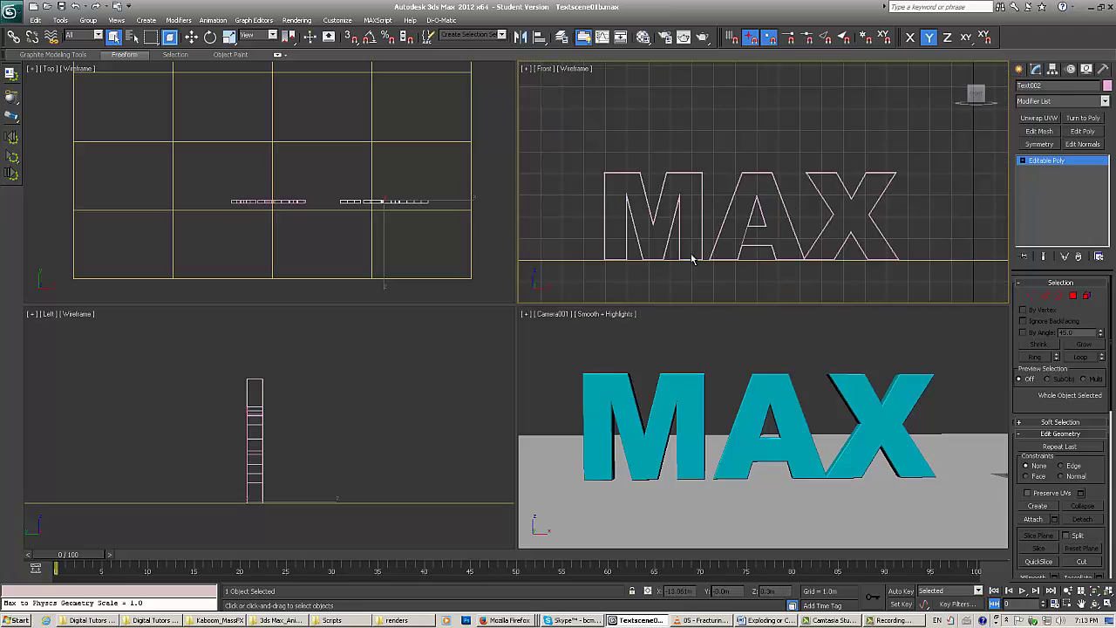
pyautogui.click(1108, 604)
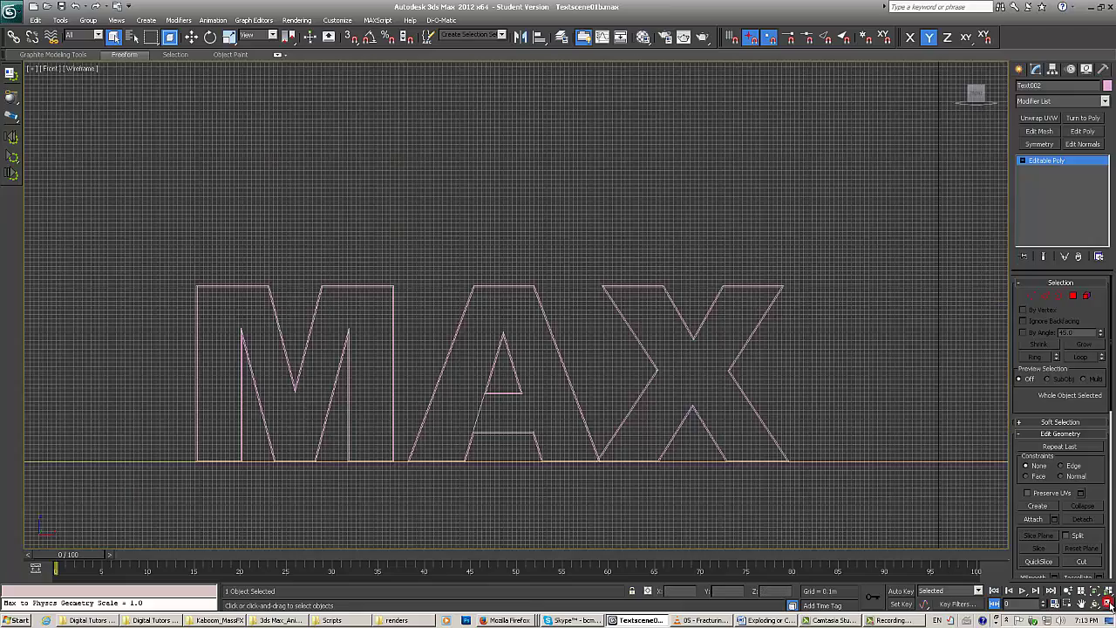
pyautogui.moveTo(521, 319); pyautogui.dragTo(518, 270, button='middle')
pyautogui.scroll(-5, 518, 269)
pyautogui.scroll(3, 518, 276)
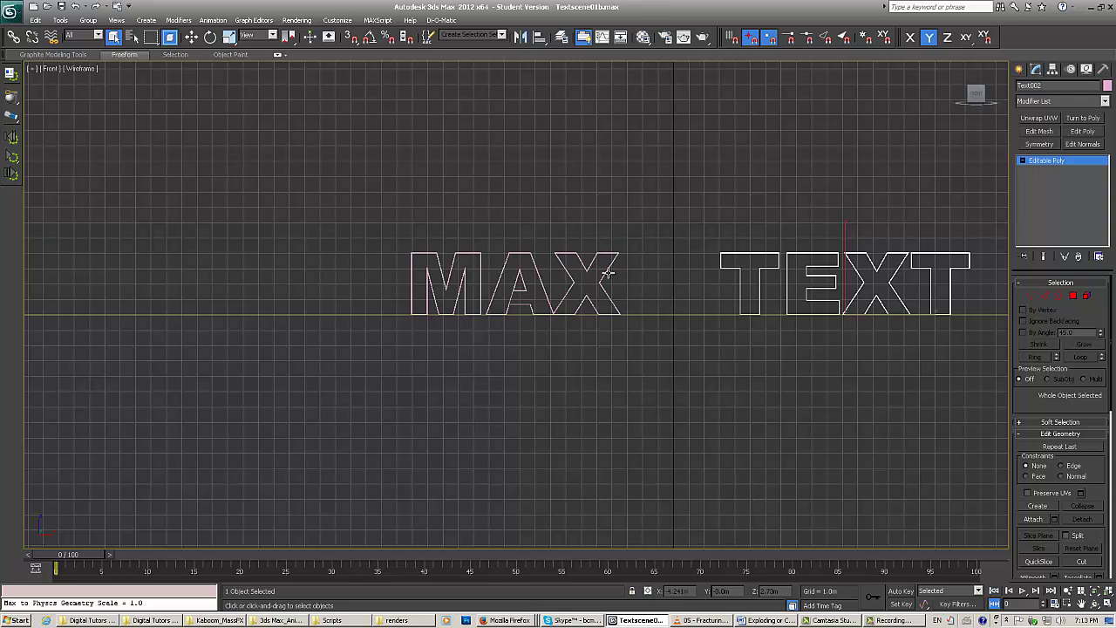
pyautogui.scroll(5, 608, 273)
pyautogui.scroll(-4, 605, 278)
pyautogui.moveTo(605, 266); pyautogui.dragTo(661, 277, button='middle')
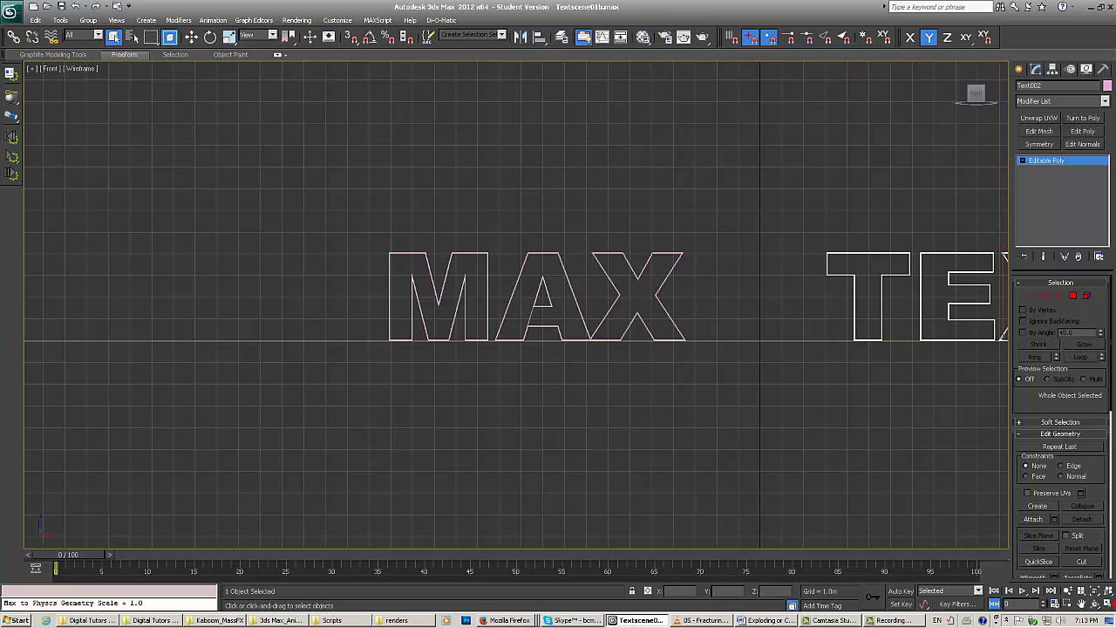
pyautogui.click(1109, 603)
# Examine the height and thickness of the lettering against the grid in an enlarged Left view.
pyautogui.moveTo(342, 414); pyautogui.dragTo(502, 489, button='middle')
pyautogui.scroll(8, 323, 399)
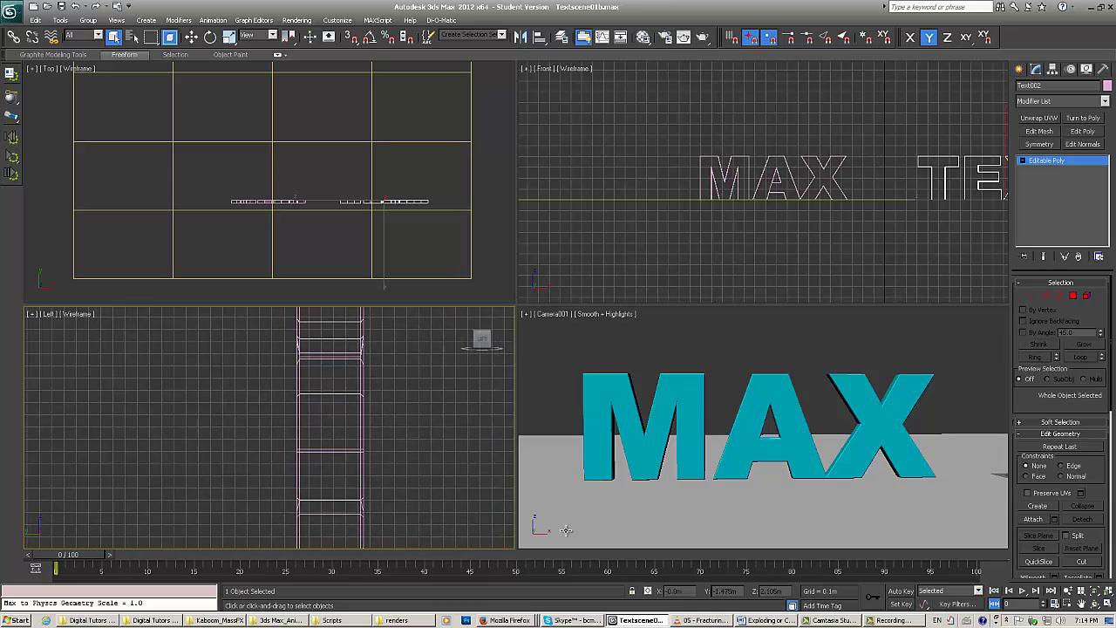
pyautogui.click(1109, 604)
pyautogui.moveTo(441, 350); pyautogui.dragTo(504, 313, button='middle')
pyautogui.scroll(-3, 253, 283)
pyautogui.scroll(-2, 254, 287)
pyautogui.scroll(-3, 504, 309)
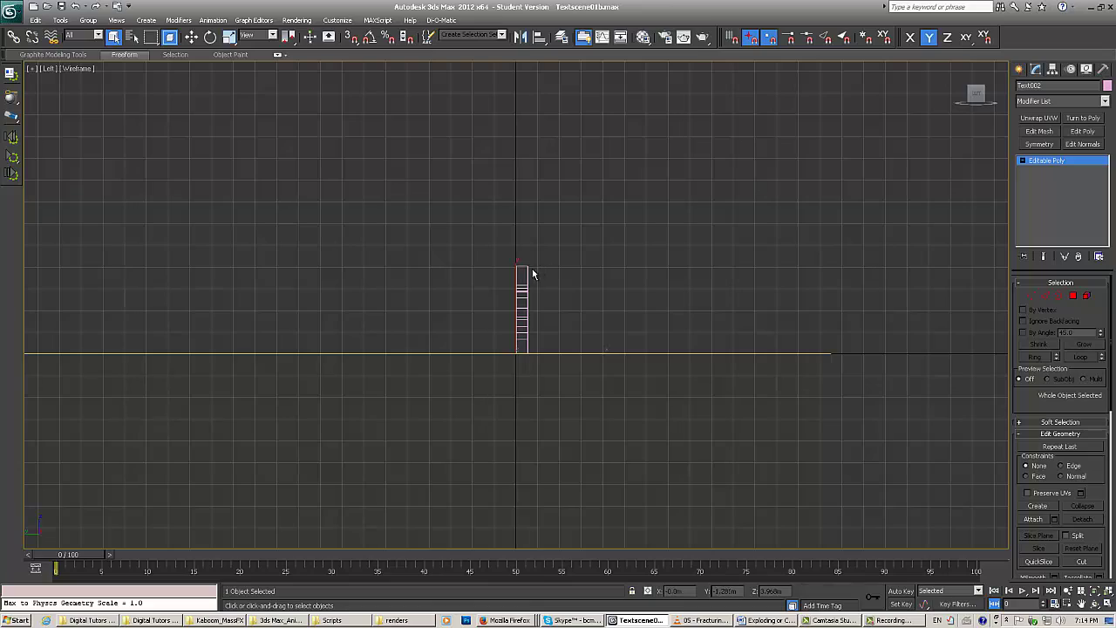
pyautogui.scroll(3, 534, 289)
pyautogui.scroll(-3, 476, 249)
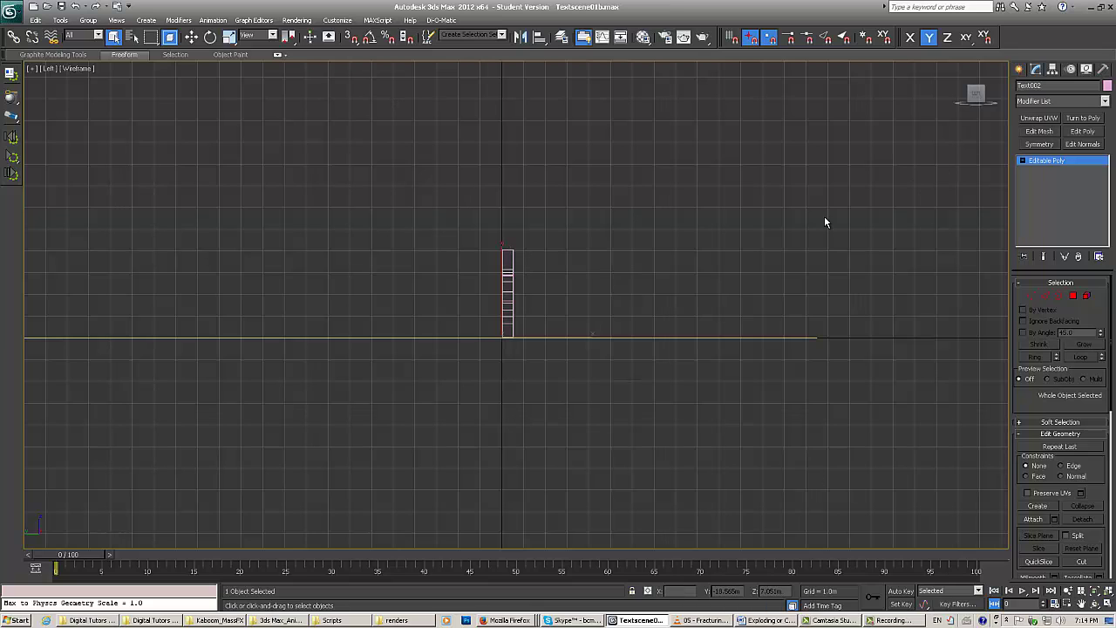
pyautogui.click(1105, 604)
# Select the MAX lettering and switch the Camera001 viewport to a Perspective view showing the letters at an angle.
pyautogui.scroll(5, 746, 151)
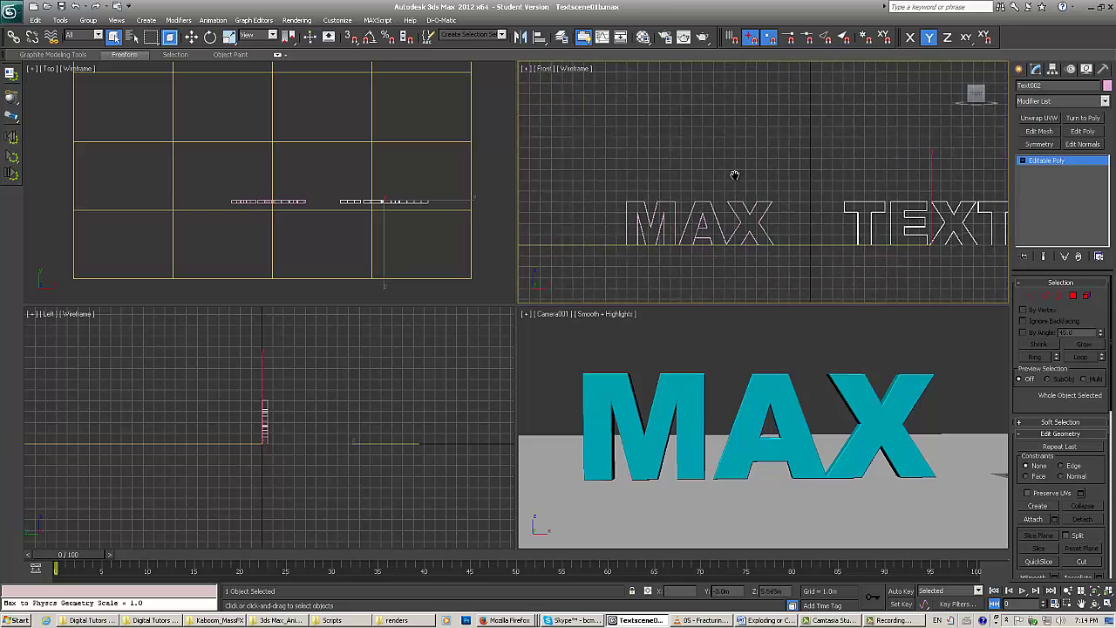
pyautogui.click(722, 199)
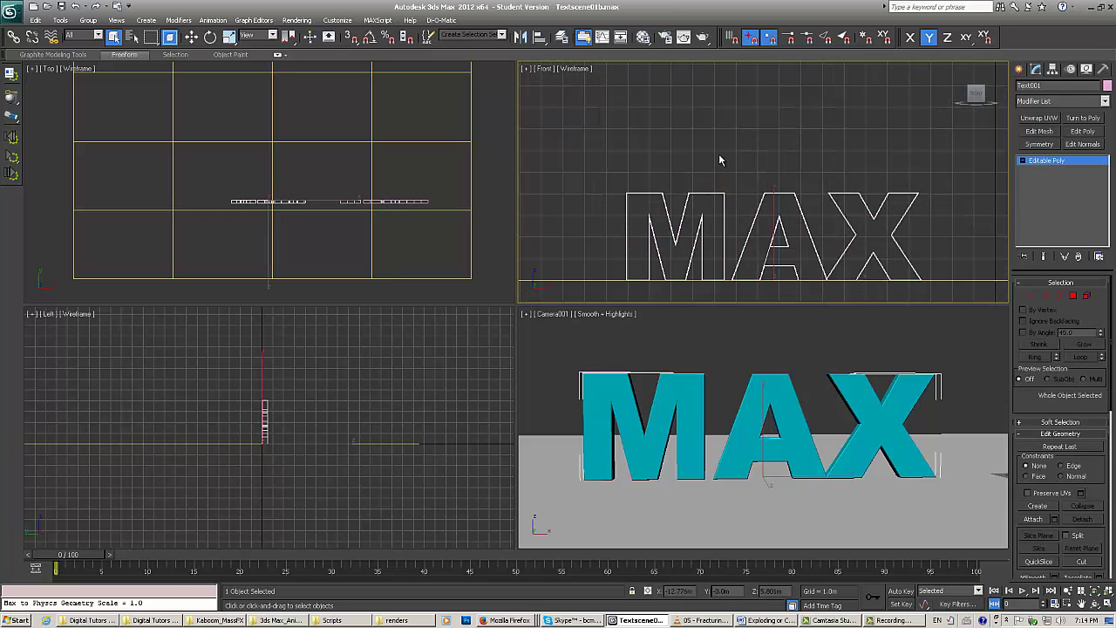
pyautogui.rightClick(547, 331)
pyautogui.press('p')
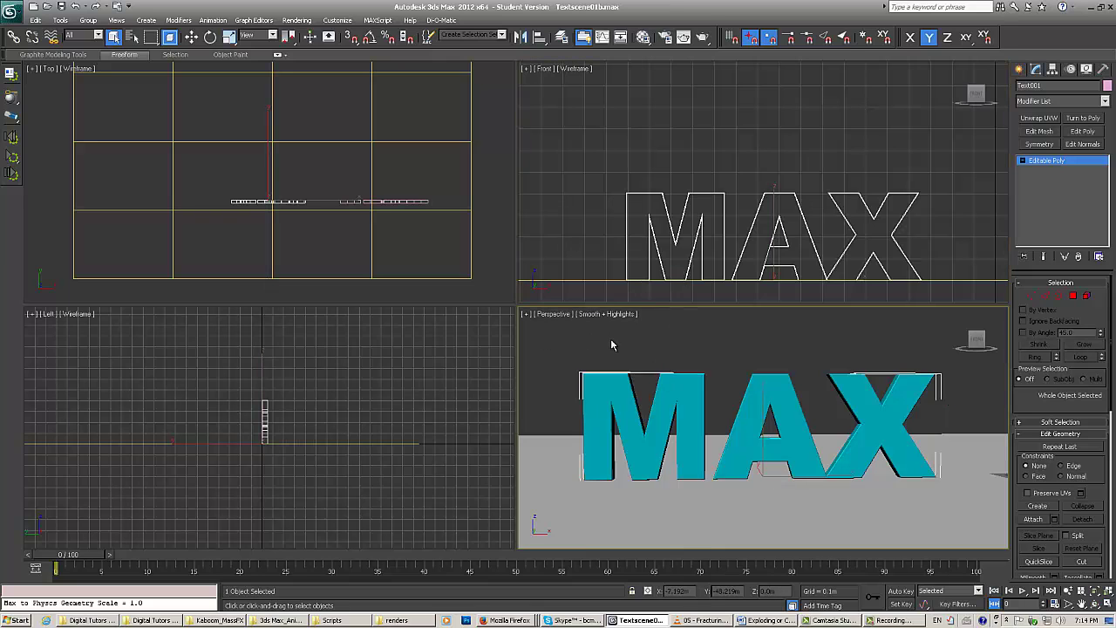
pyautogui.keyDown('alt'); pyautogui.moveTo(574, 350); pyautogui.dragTo(708, 362, button='middle'); pyautogui.keyUp('alt')
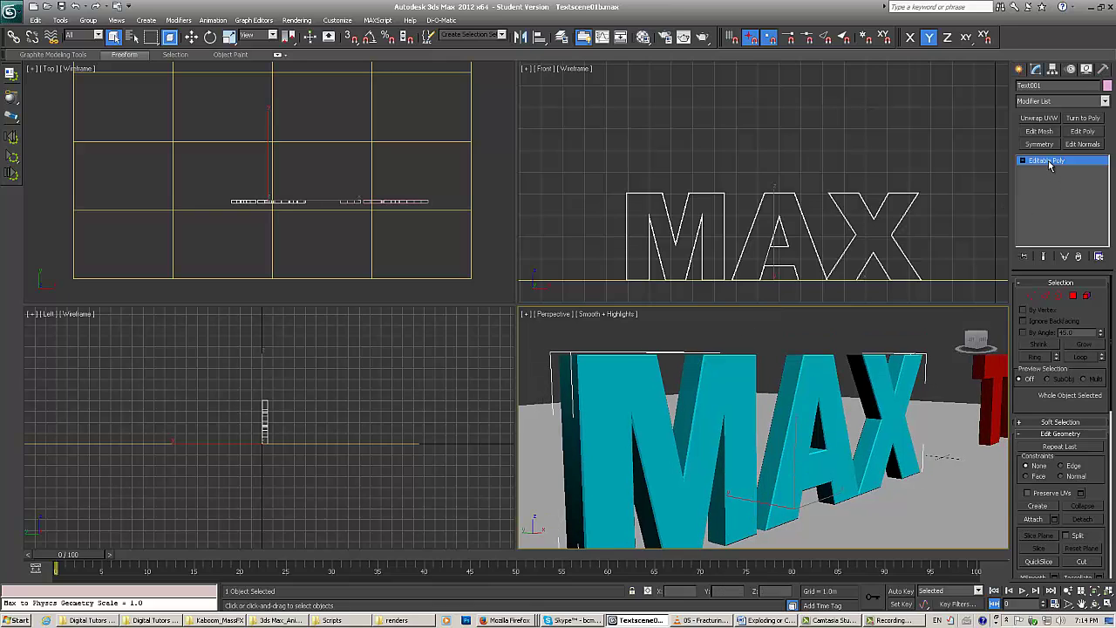
pyautogui.keyDown('alt'); pyautogui.moveTo(739, 421); pyautogui.dragTo(793, 380, button='middle'); pyautogui.keyUp('alt')
pyautogui.keyDown('alt'); pyautogui.moveTo(703, 425); pyautogui.dragTo(785, 405, button='middle'); pyautogui.keyUp('alt')
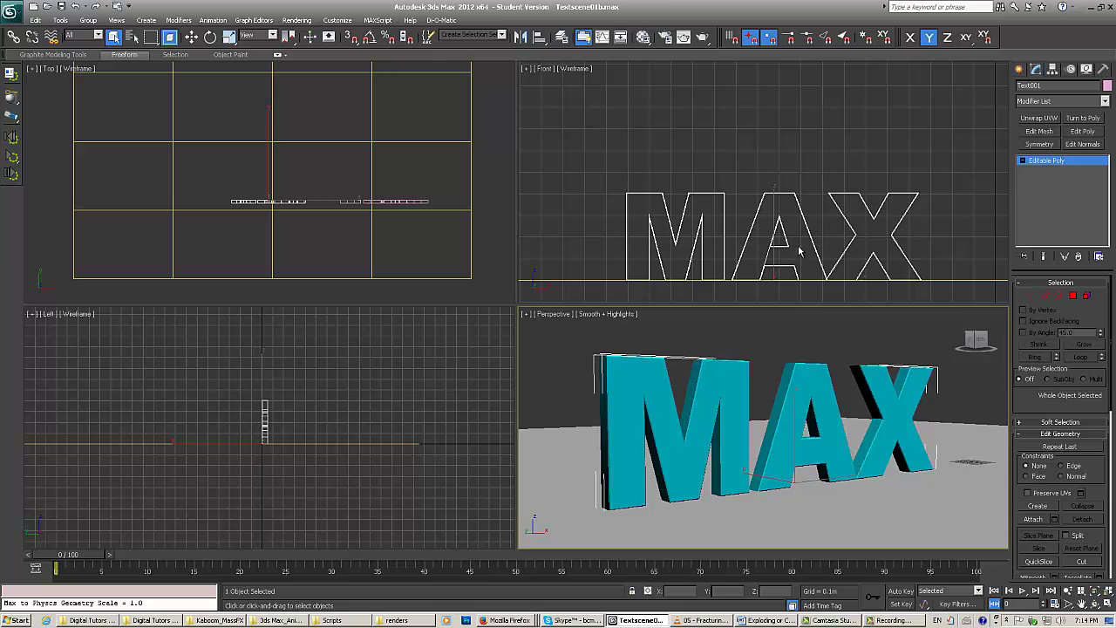
pyautogui.keyDown('alt'); pyautogui.moveTo(782, 378); pyautogui.dragTo(740, 391, button='middle'); pyautogui.keyUp('alt')
pyautogui.moveTo(848, 219); pyautogui.dragTo(767, 233, button='middle')
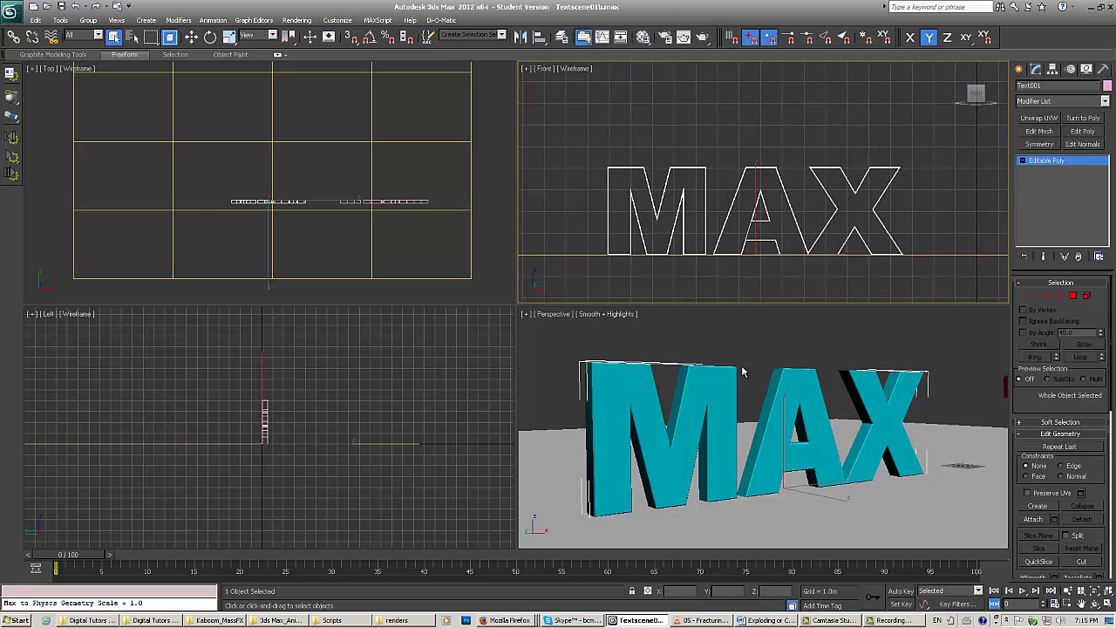
# Clone the MAX lettering in place as an independent copy named TextCopy.
pyautogui.keyDown('alt'); pyautogui.moveTo(753, 387); pyautogui.dragTo(750, 365, button='middle'); pyautogui.keyUp('alt')
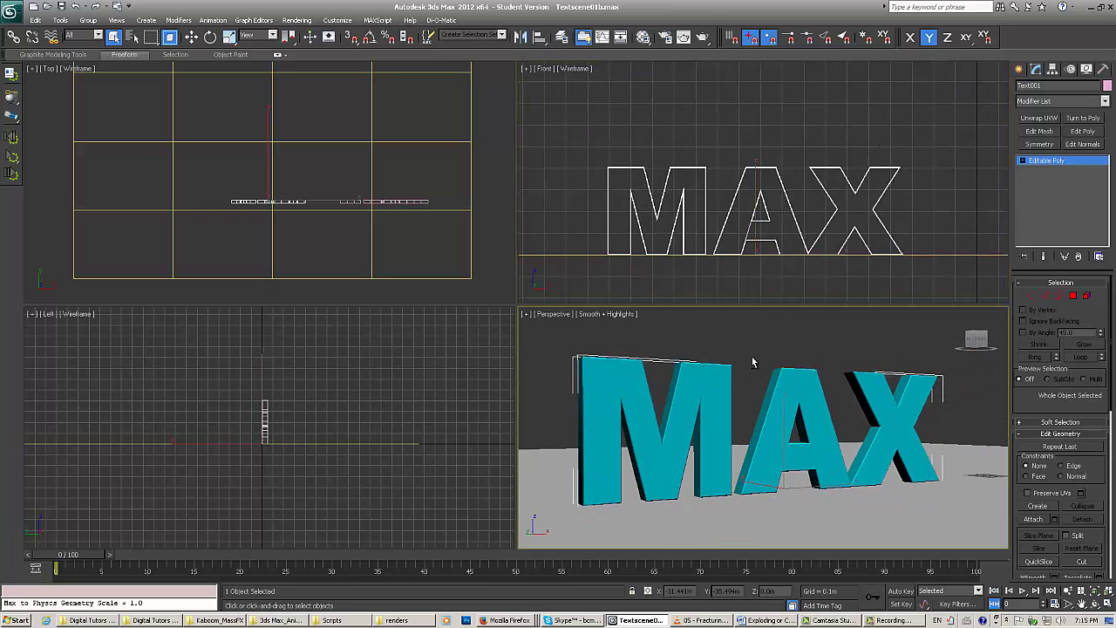
pyautogui.click(771, 315)
pyautogui.scroll(5, 829, 350)
pyautogui.scroll(-5, 828, 351)
pyautogui.scroll(2, 824, 358)
pyautogui.click(762, 348)
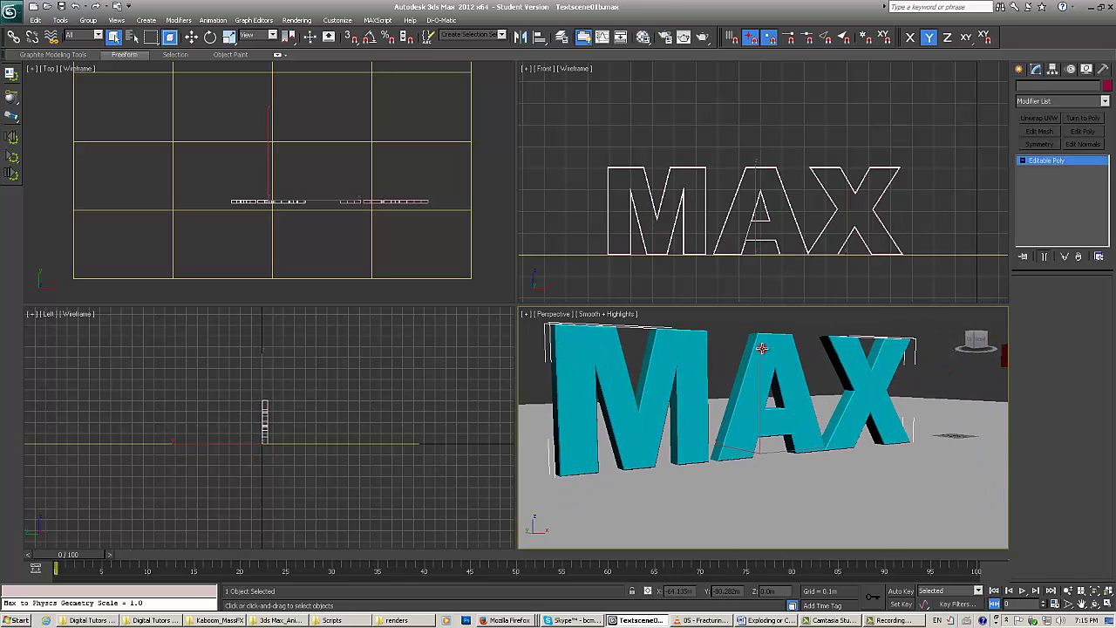
pyautogui.moveTo(762, 349); pyautogui.dragTo(776, 416, button='middle')
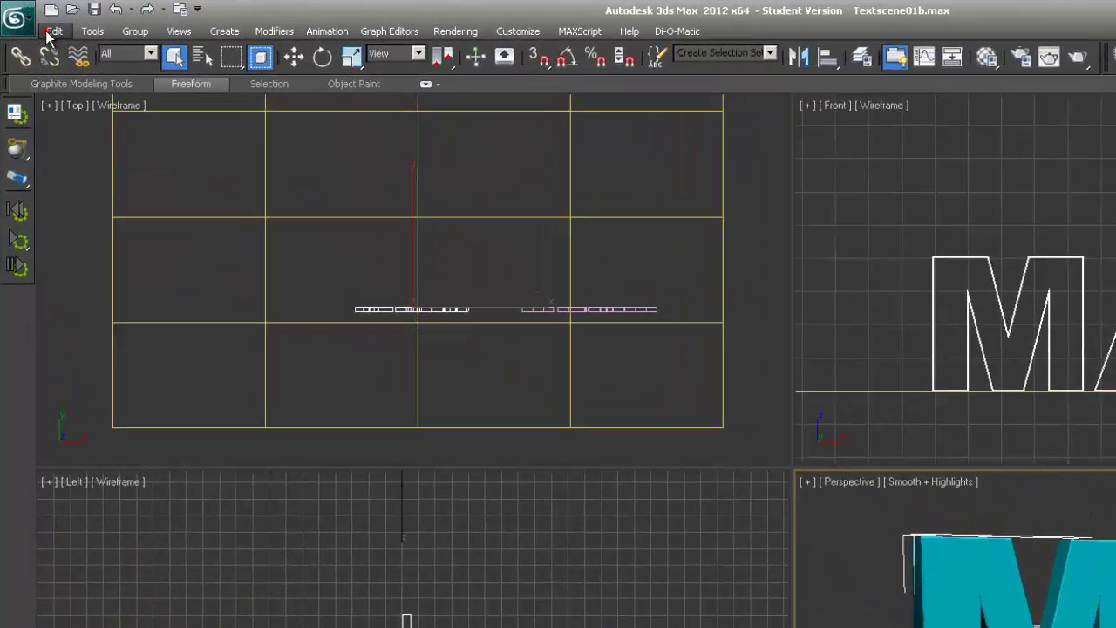
pyautogui.click(35, 20)
pyautogui.click(96, 200)
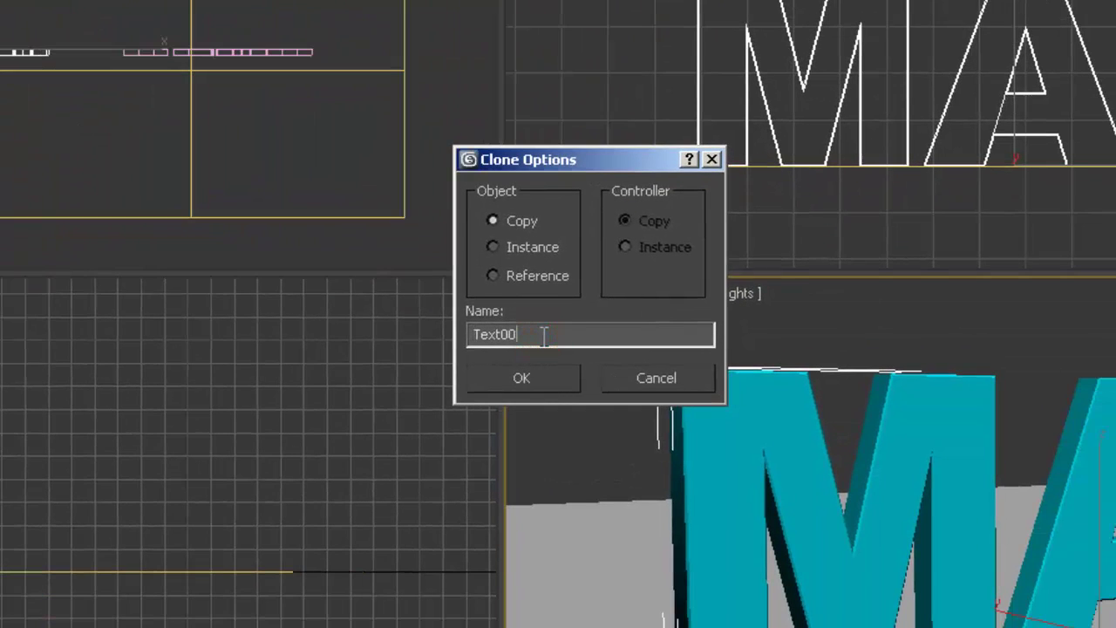
pyautogui.write('COp')
pyautogui.press('Return')
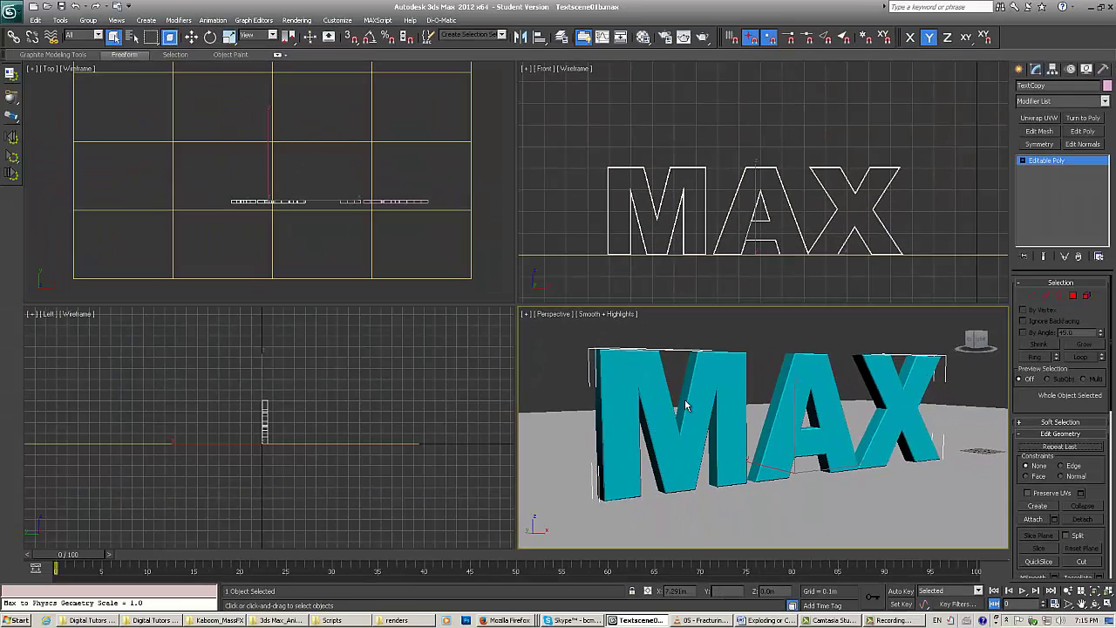
# Hide the TextCopy lettering and select the original MAX lettering.
pyautogui.click(712, 368)
pyautogui.click(711, 368)
pyautogui.rightClick(727, 365)
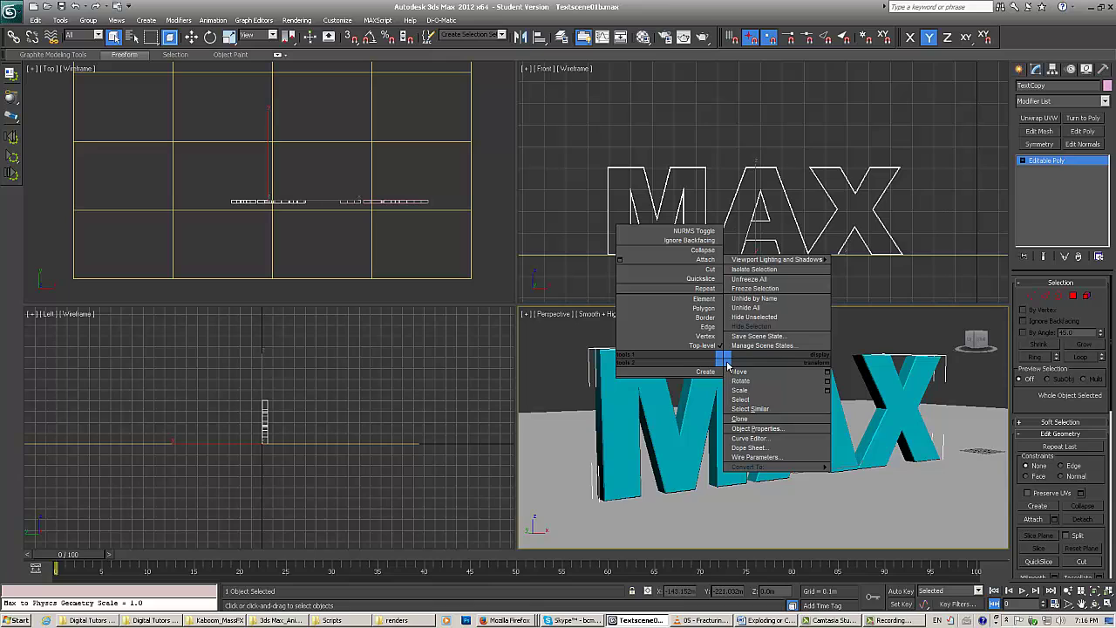
pyautogui.click(755, 330)
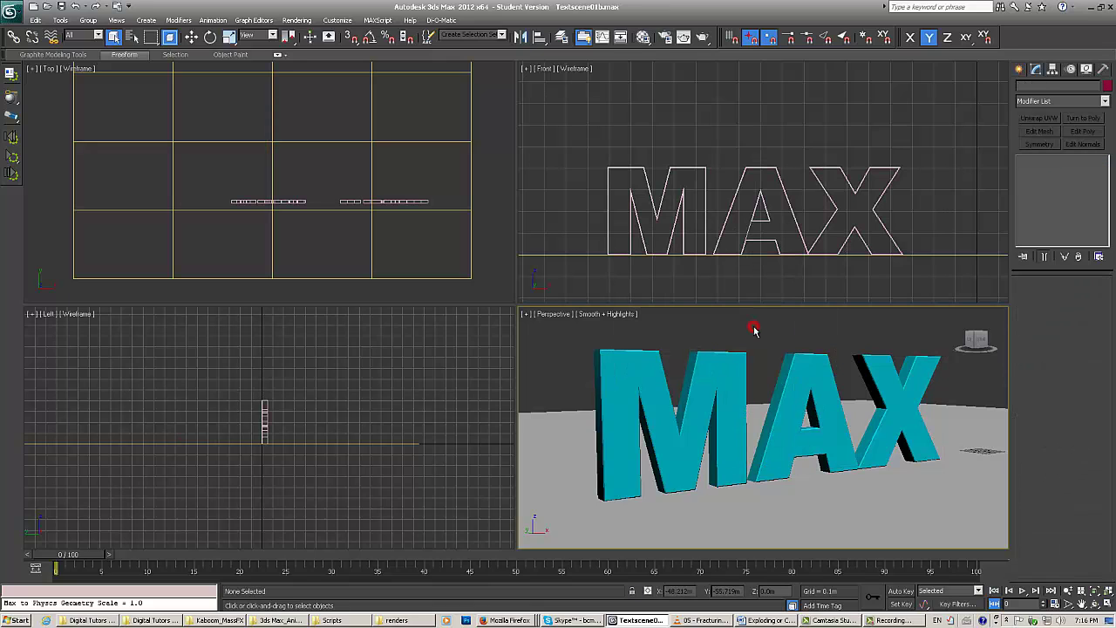
pyautogui.click(724, 369)
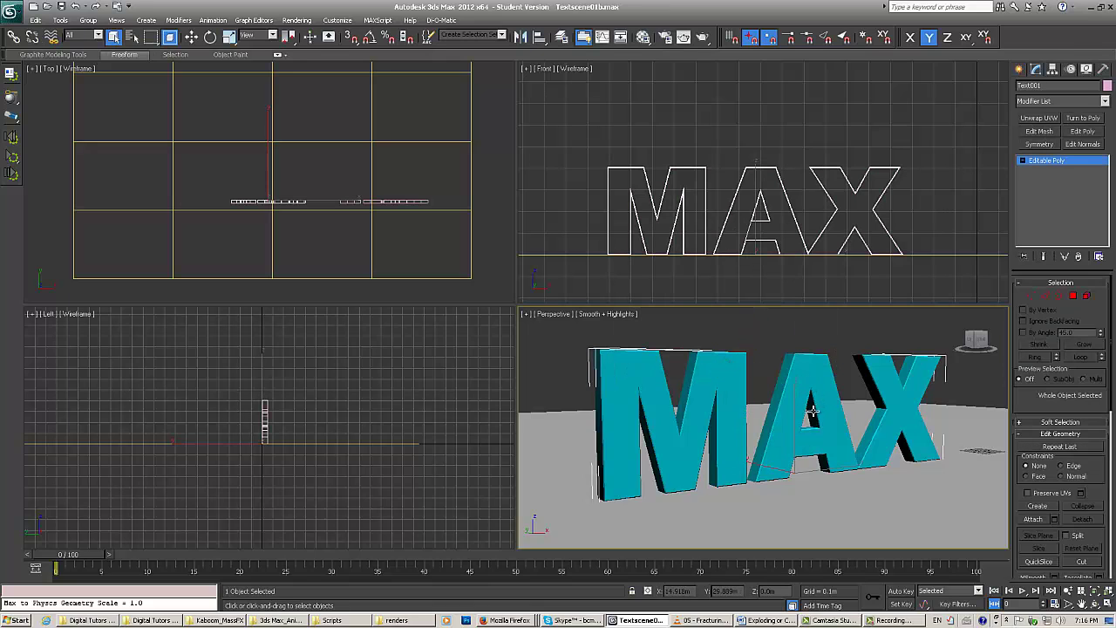
pyautogui.keyDown('alt'); pyautogui.moveTo(805, 419); pyautogui.dragTo(782, 402, button='middle'); pyautogui.keyUp('alt')
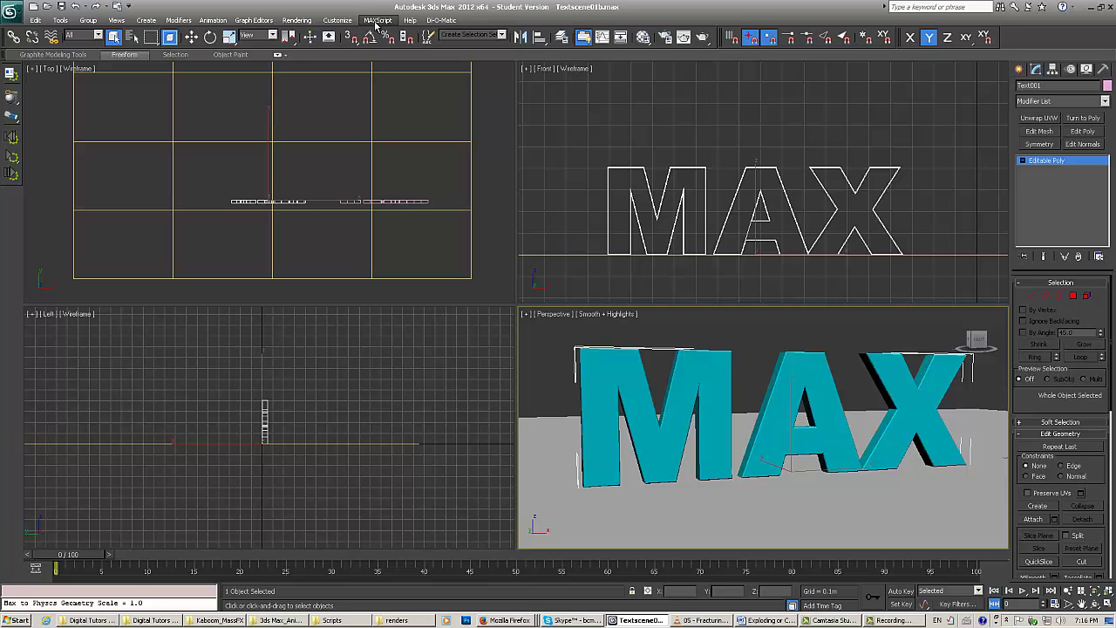
# Switch to the 3ds Max 2012 Scripts folder and locate the FractureVoronoi_v1.1.ms and KABOOM-MassFX-alpha.ms scripts.
pyautogui.click(276, 620)
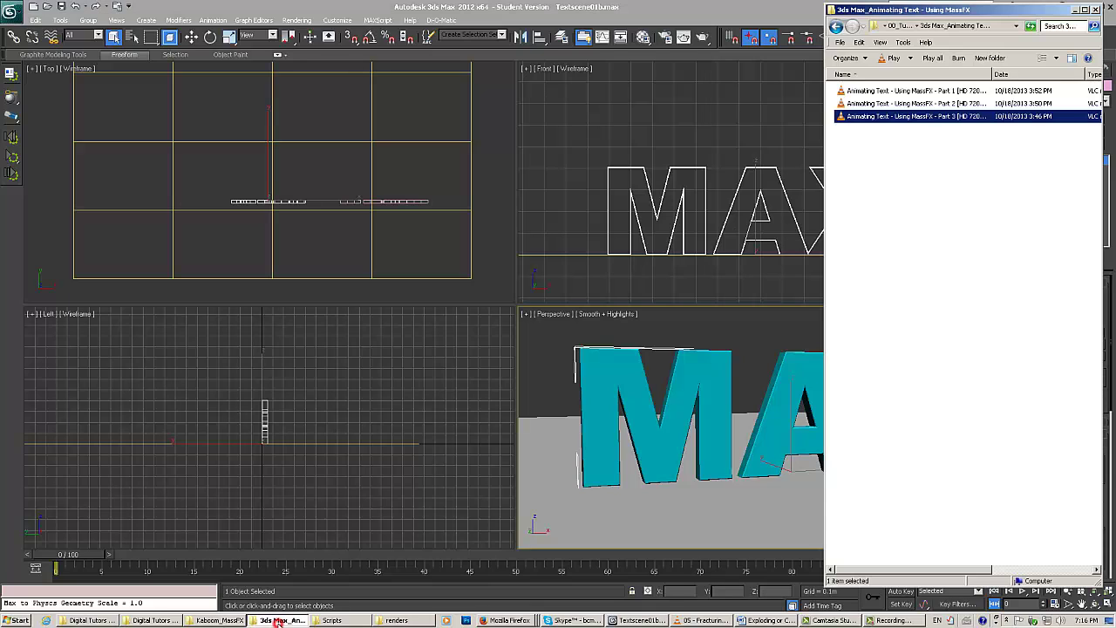
pyautogui.click(335, 619)
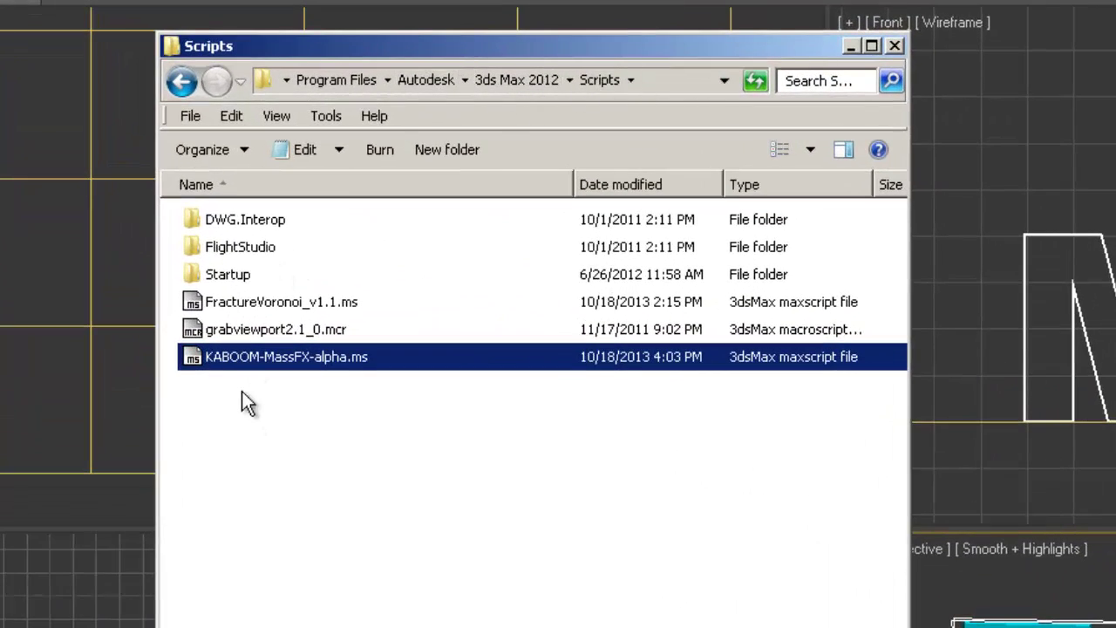
pyautogui.click(240, 427)
pyautogui.click(244, 303)
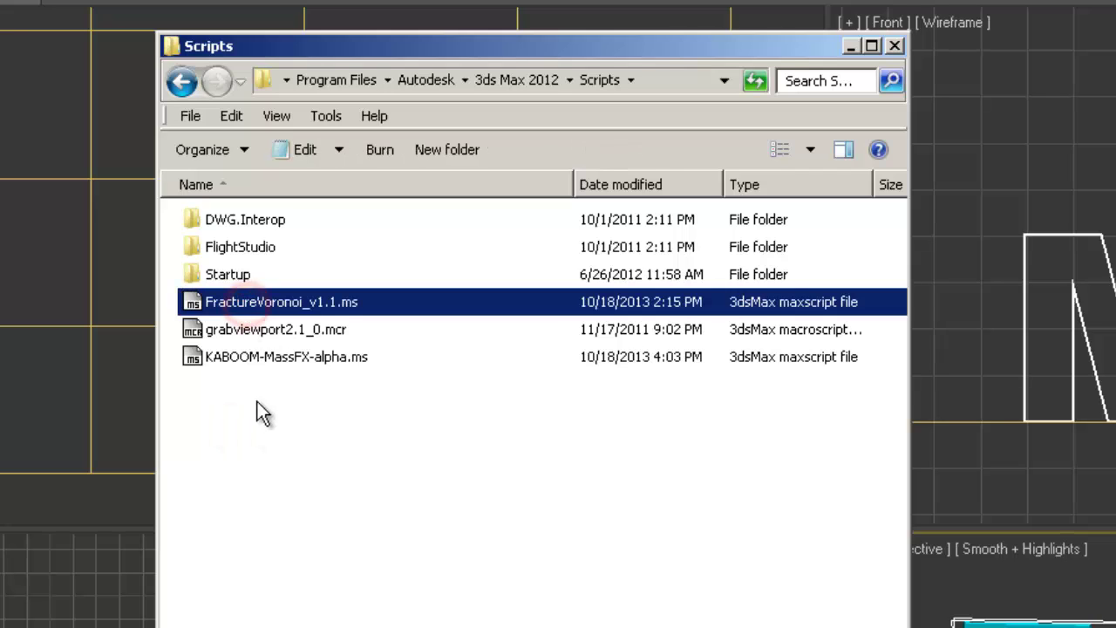
pyautogui.click(255, 357)
pyautogui.click(240, 302)
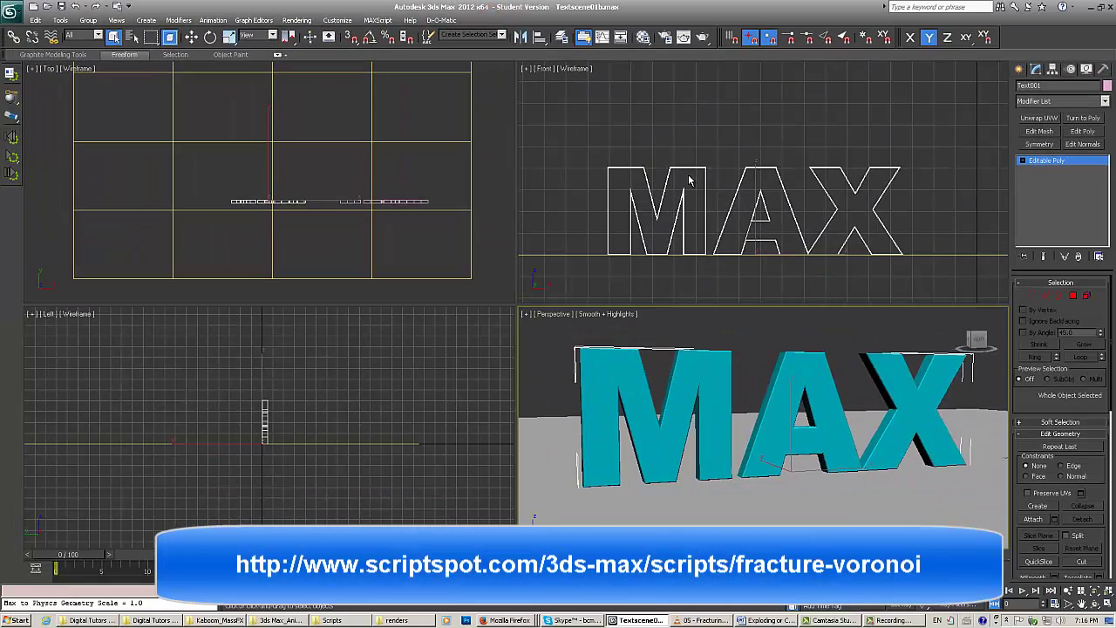
# Run the FractureVoronoi_v1.1.ms script and pick the MAX lettering (Text001) as the object to fracture.
pyautogui.click(378, 20)
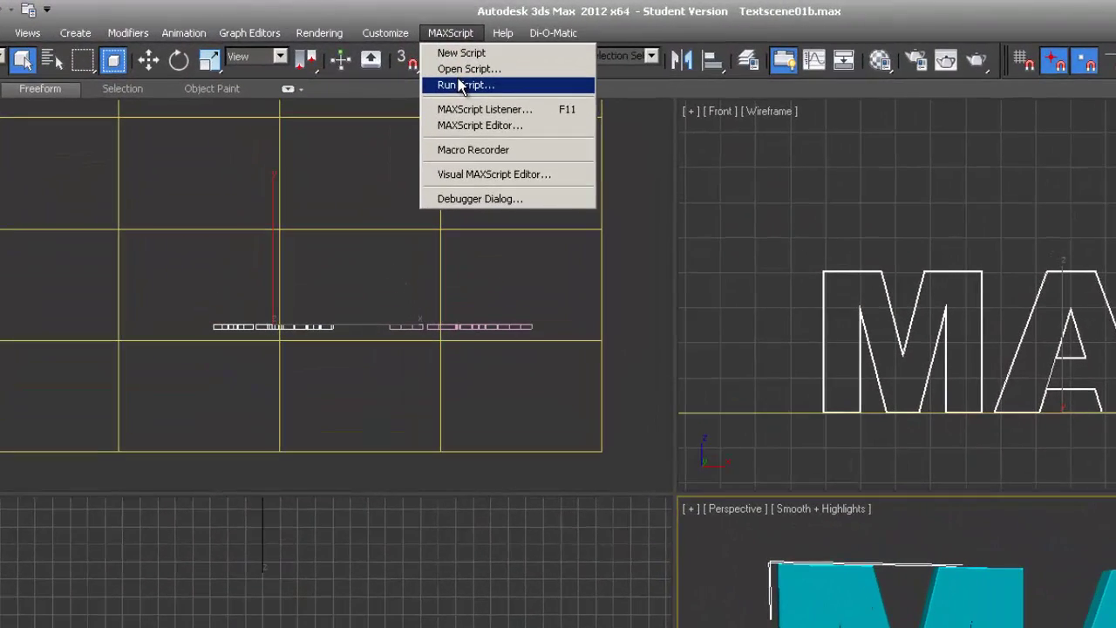
pyautogui.click(459, 87)
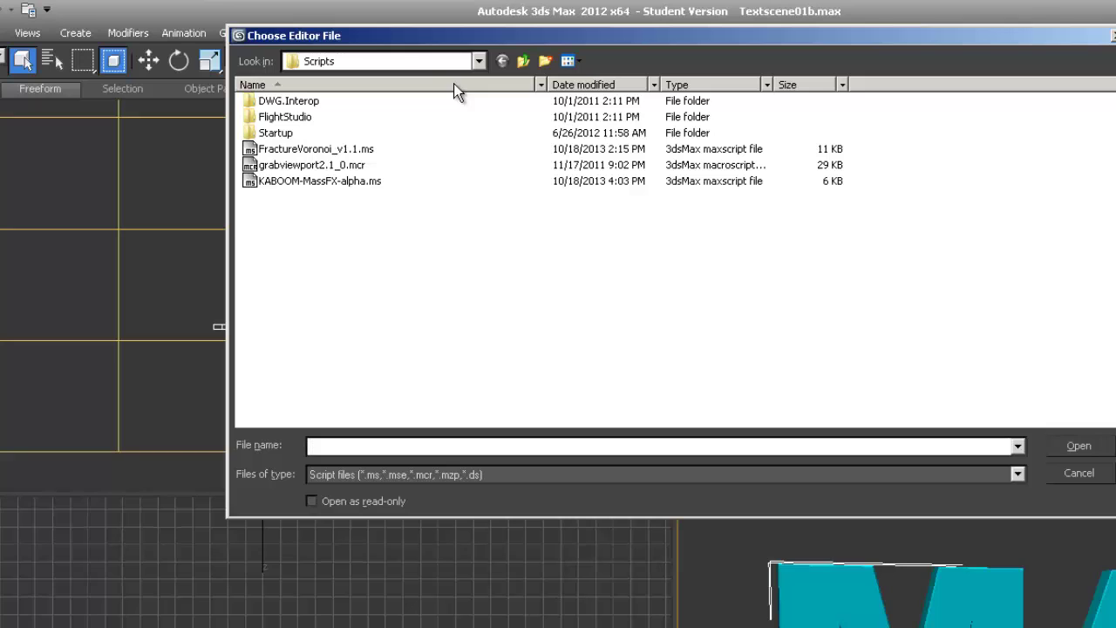
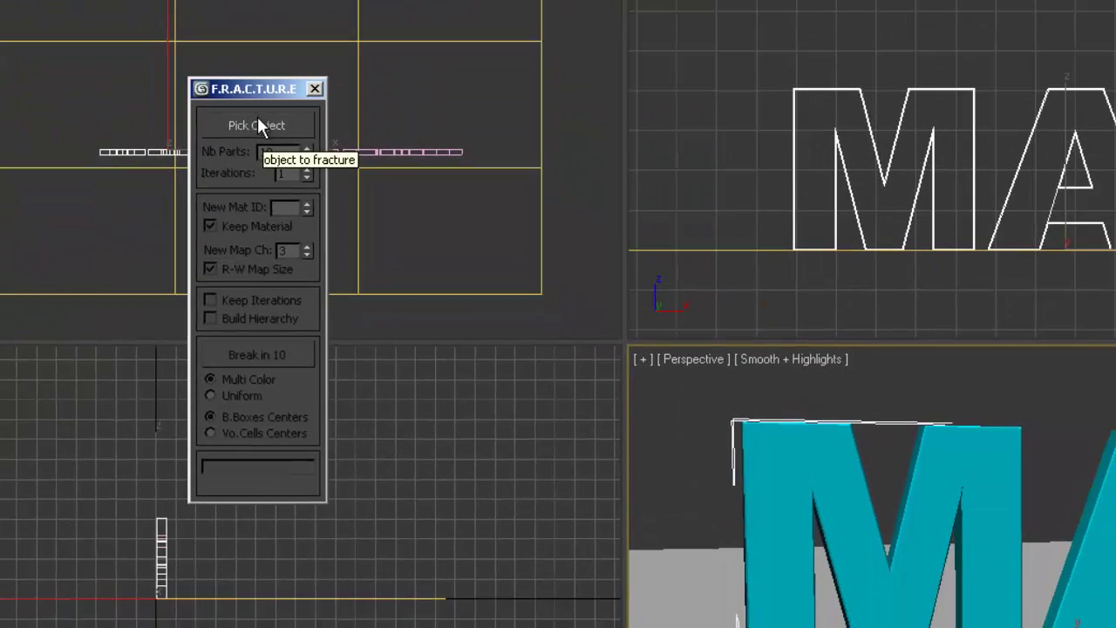
pyautogui.click(125, 175)
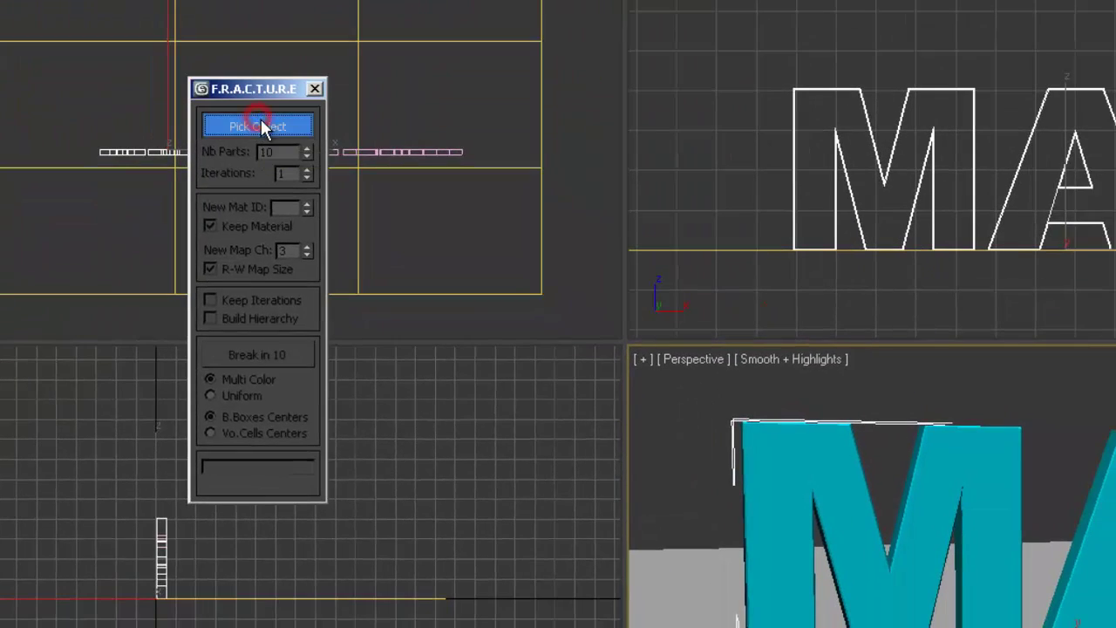
pyautogui.click(974, 133)
pyautogui.click(974, 133)
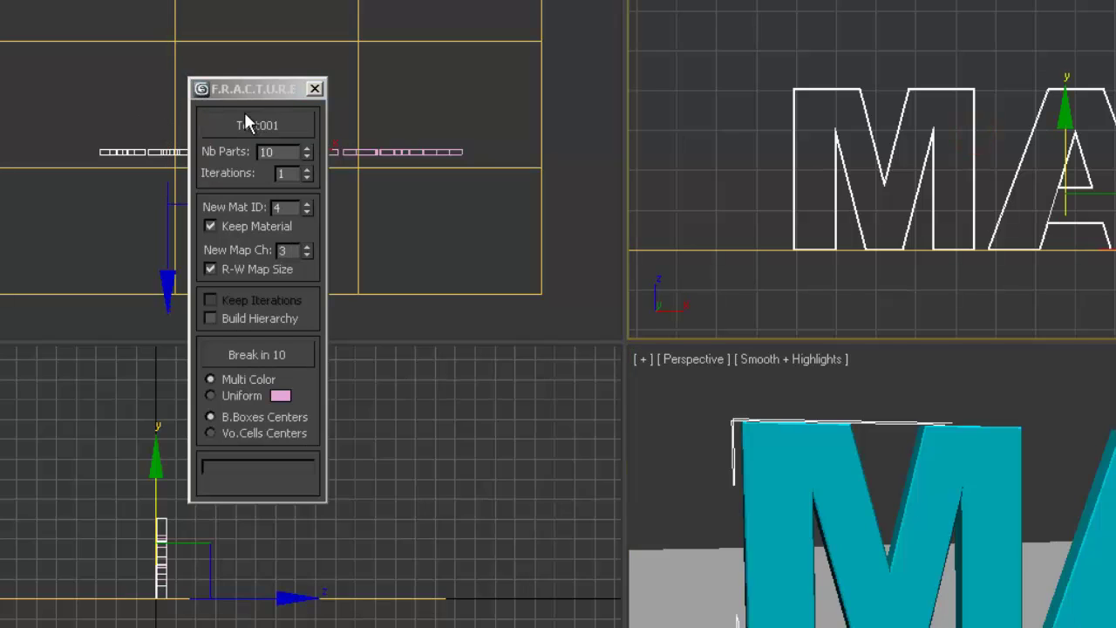
# Break the MAX lettering into 100 parts with uniform colour and Vo.Cells Centers, and close the fracture dialog.
pyautogui.doubleClick(292, 152)
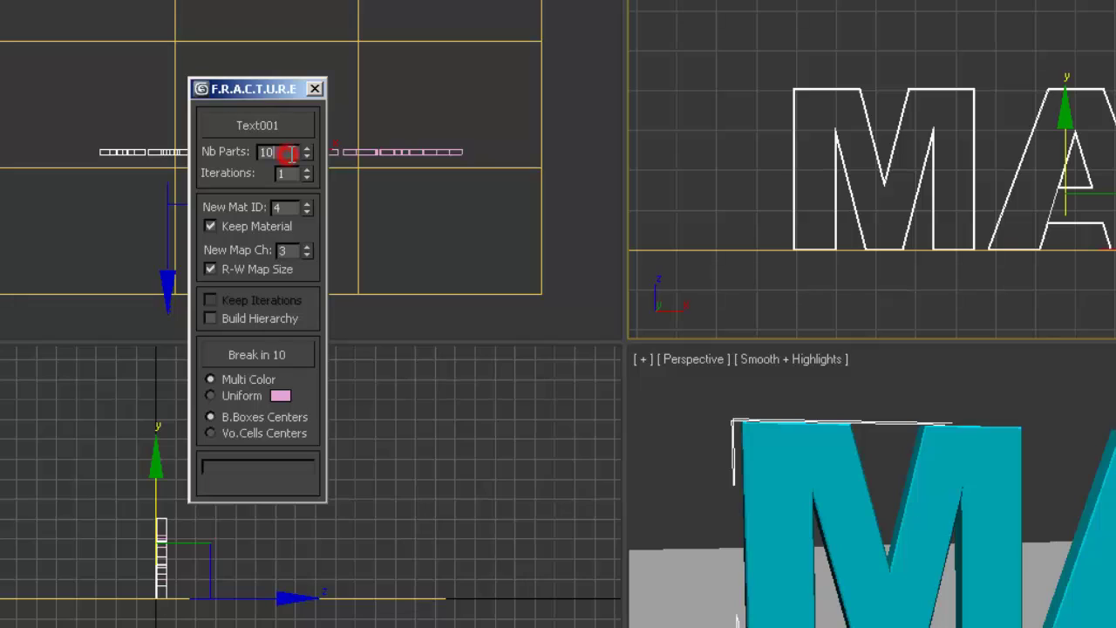
pyautogui.write('100')
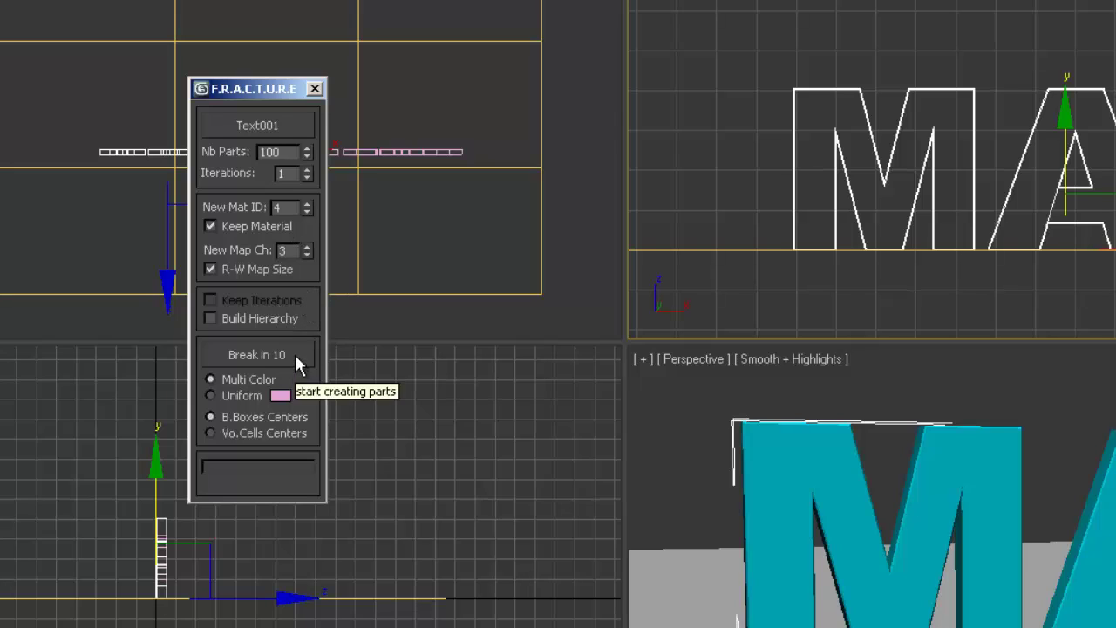
pyautogui.click(211, 396)
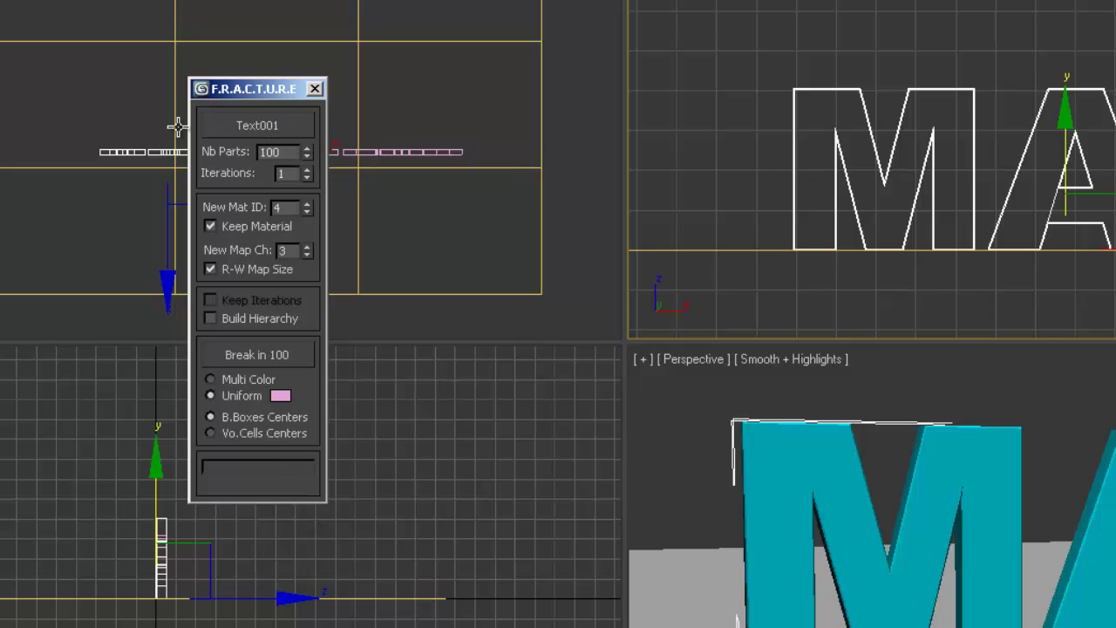
pyautogui.moveTo(288, 151); pyautogui.dragTo(239, 145)
pyautogui.click(293, 150)
pyautogui.click(269, 355)
pyautogui.click(210, 432)
pyautogui.click(255, 355)
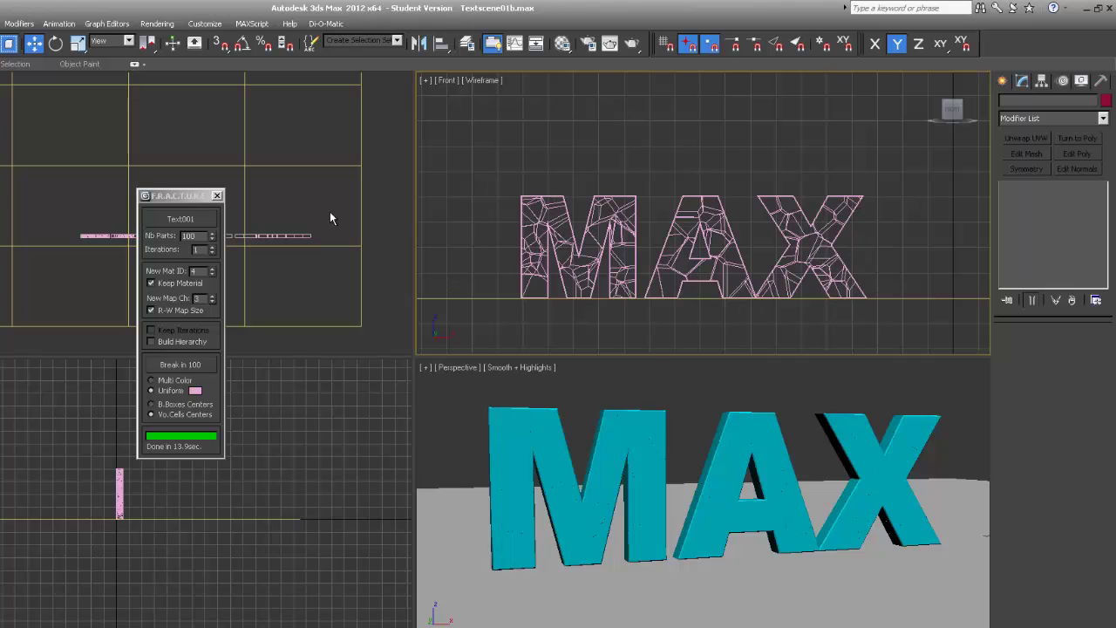
pyautogui.click(217, 197)
pyautogui.click(217, 197)
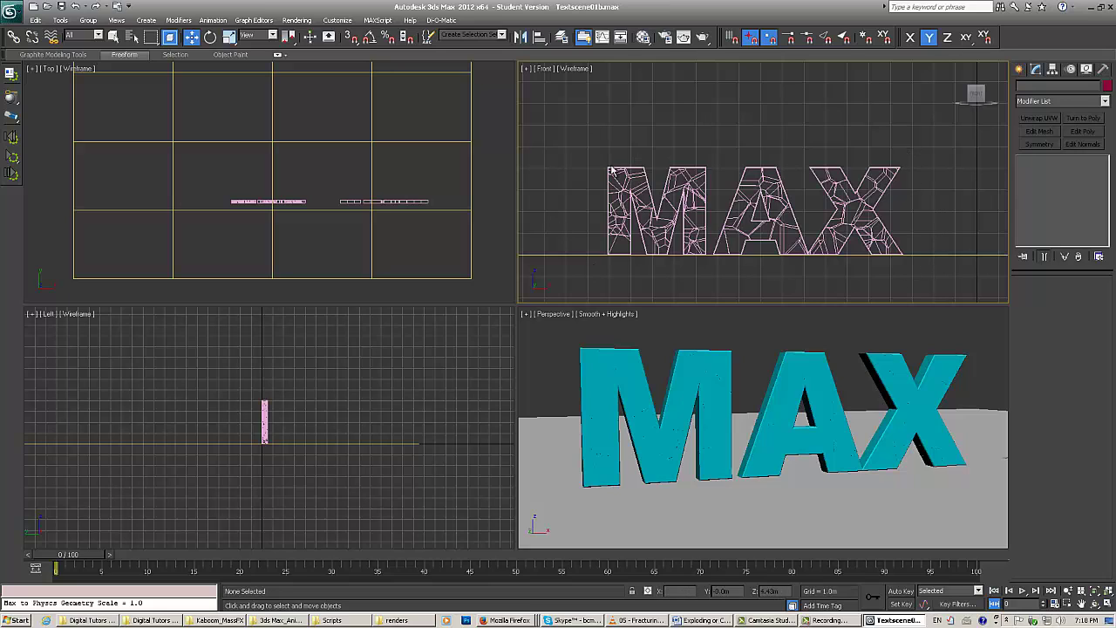
# Select all fractured MAX pieces in the Front view and set them as dynamic rigid bodies.
pyautogui.moveTo(592, 156); pyautogui.dragTo(931, 285)
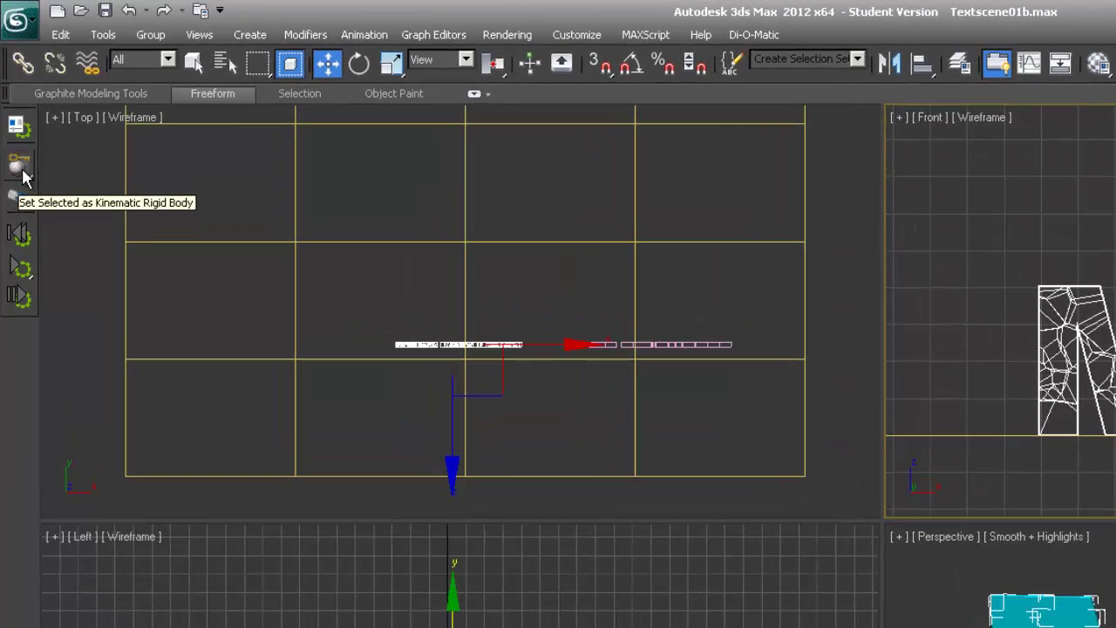
pyautogui.moveTo(24, 177); pyautogui.dragTo(145, 170)
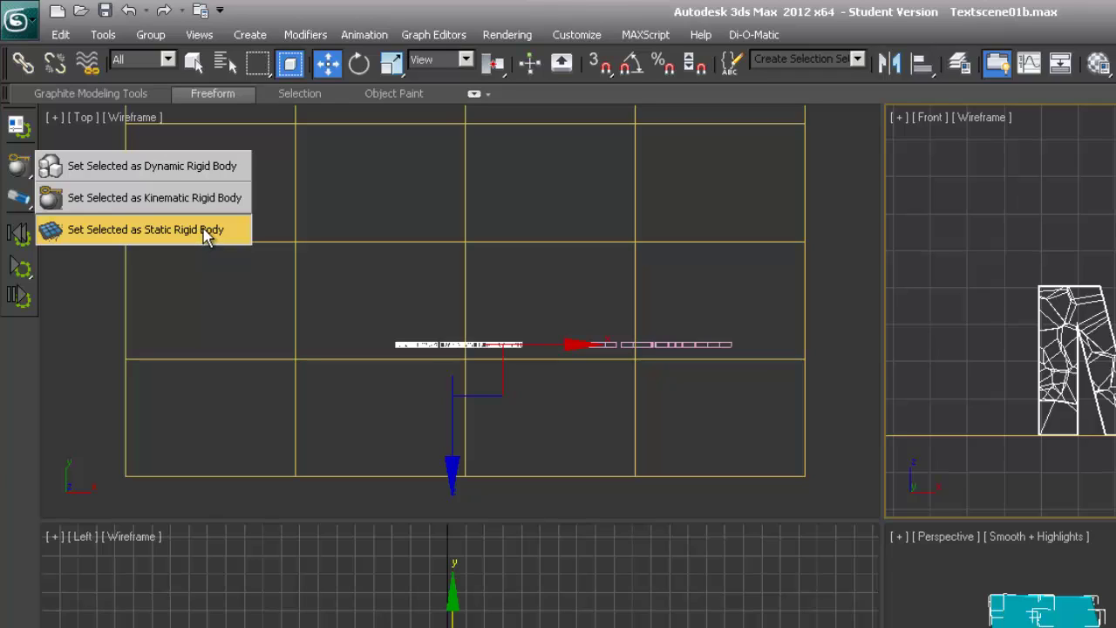
pyautogui.click(164, 169)
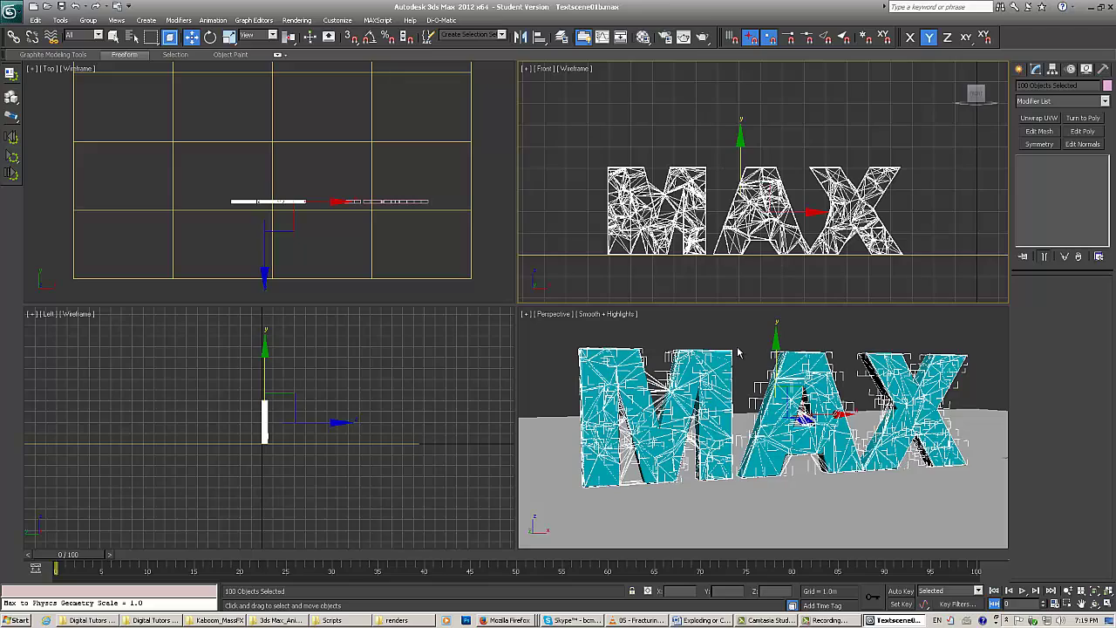
pyautogui.rightClick(764, 341)
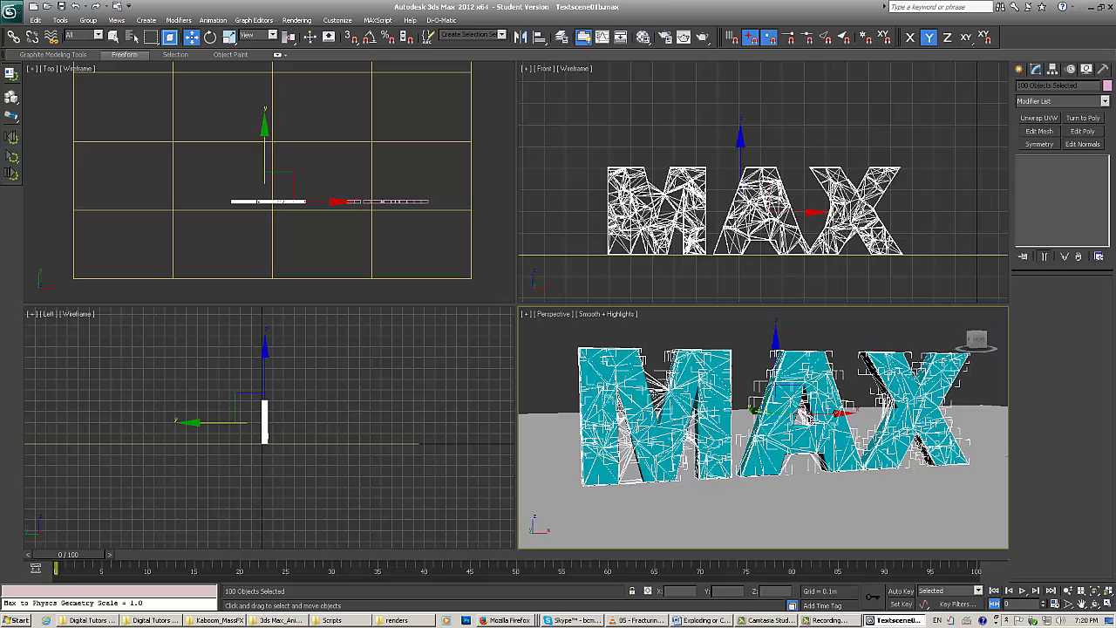
# Assign the Concrete physical material preset to the selected pieces in MassFX Tools, keeping their rigid body type Dynamic.
pyautogui.click(11, 76)
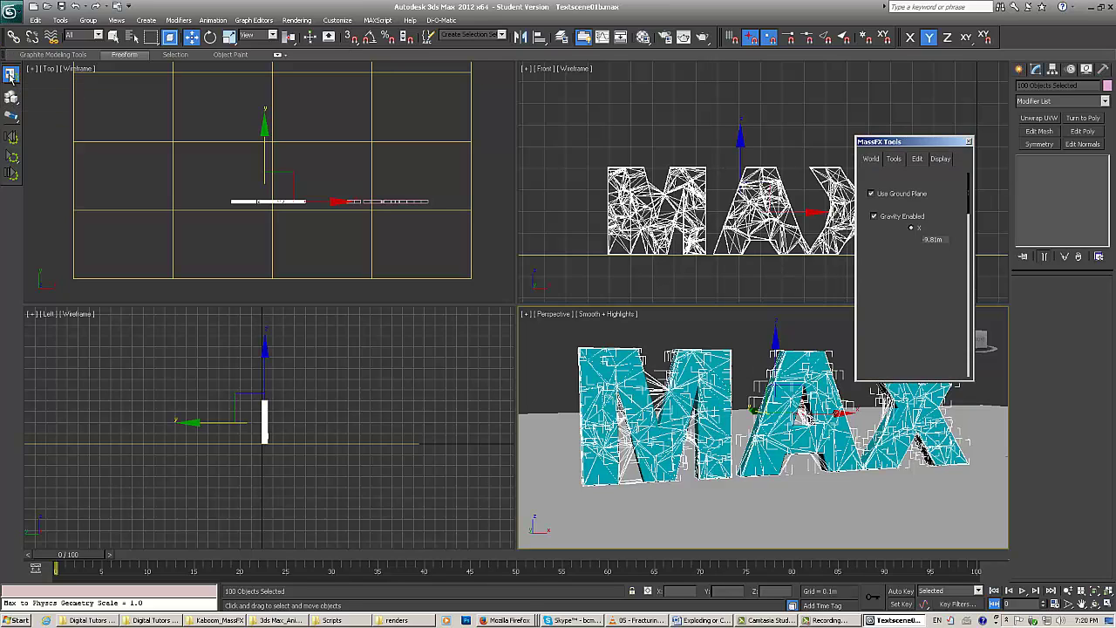
pyautogui.click(917, 159)
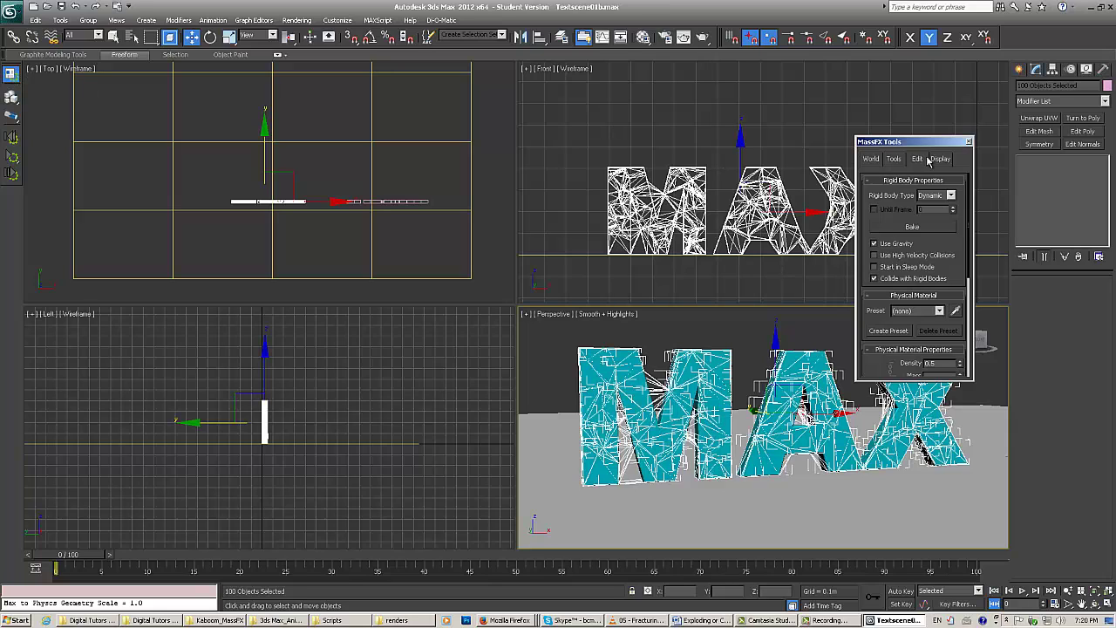
pyautogui.moveTo(912, 142); pyautogui.dragTo(504, 109)
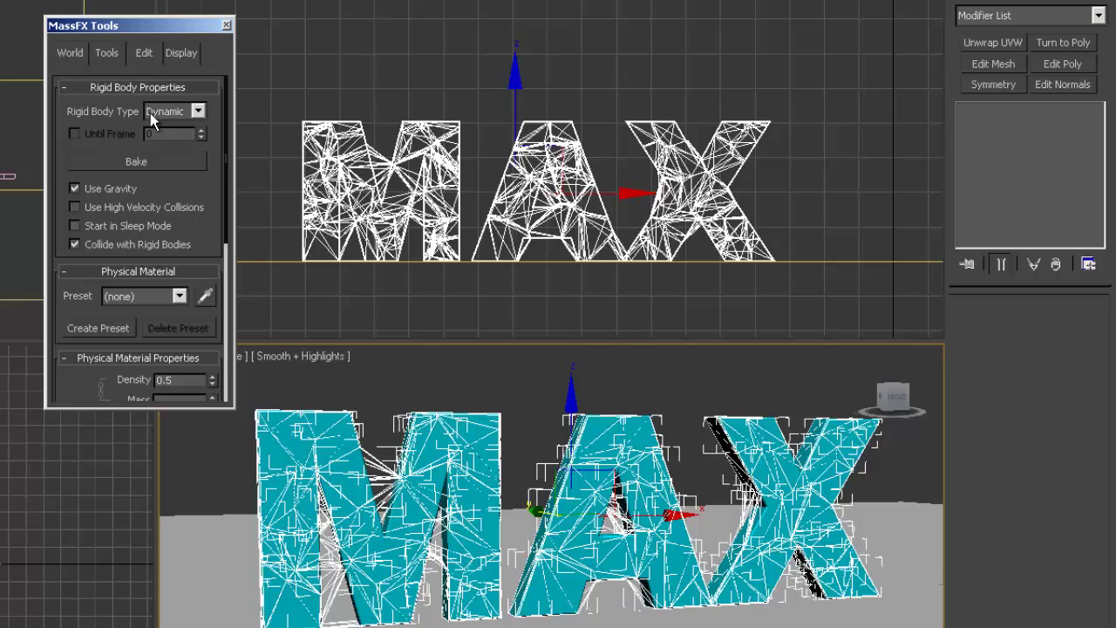
pyautogui.click(200, 109)
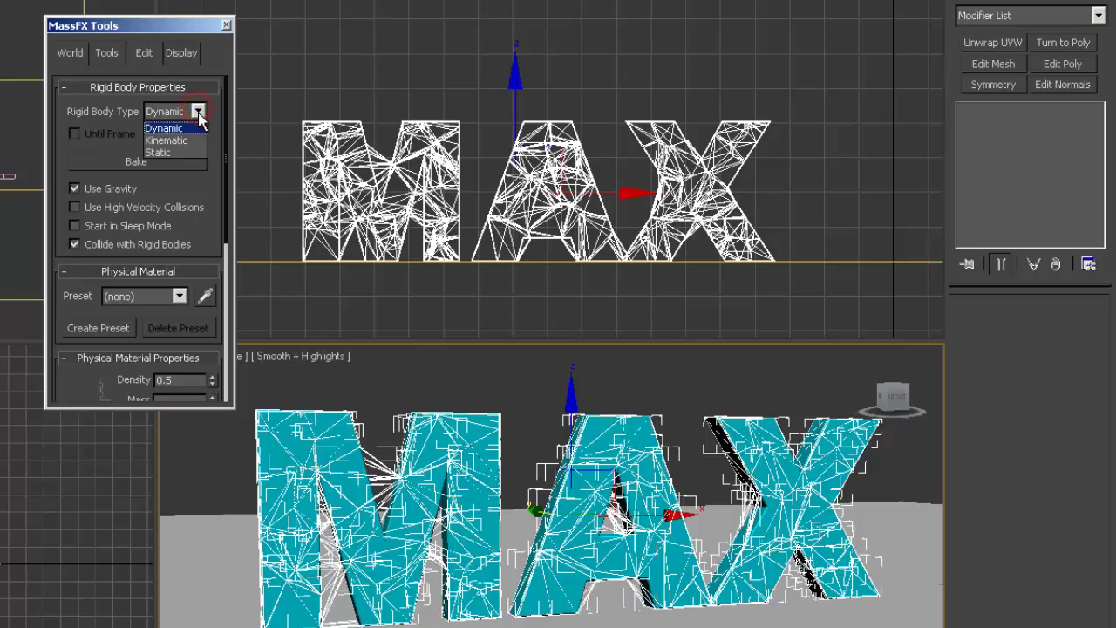
pyautogui.click(211, 101)
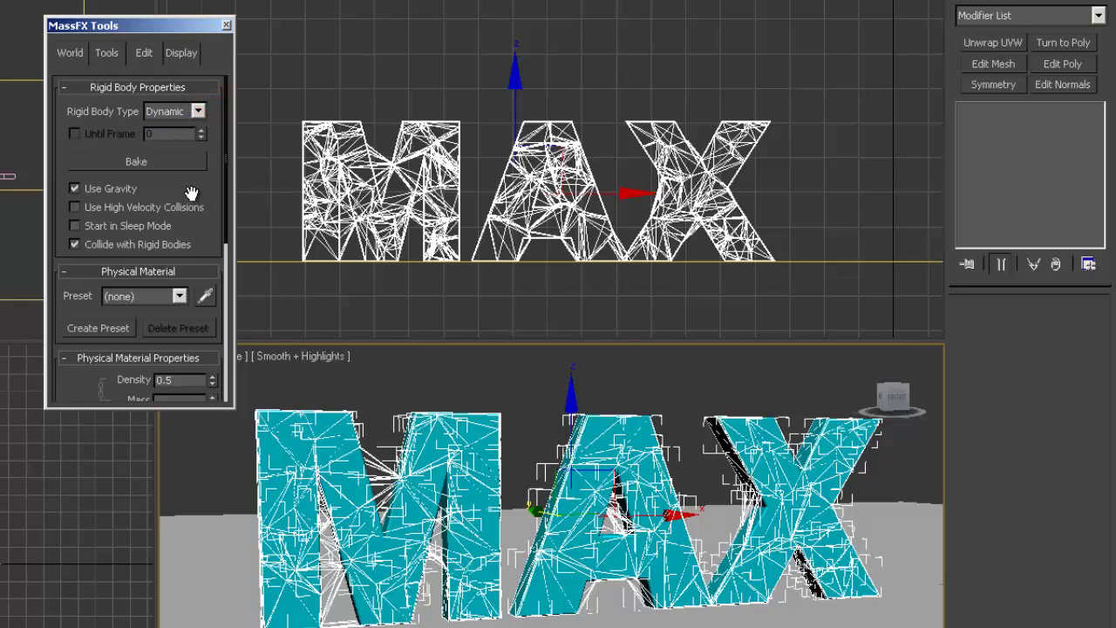
pyautogui.moveTo(191, 193); pyautogui.dragTo(207, 92)
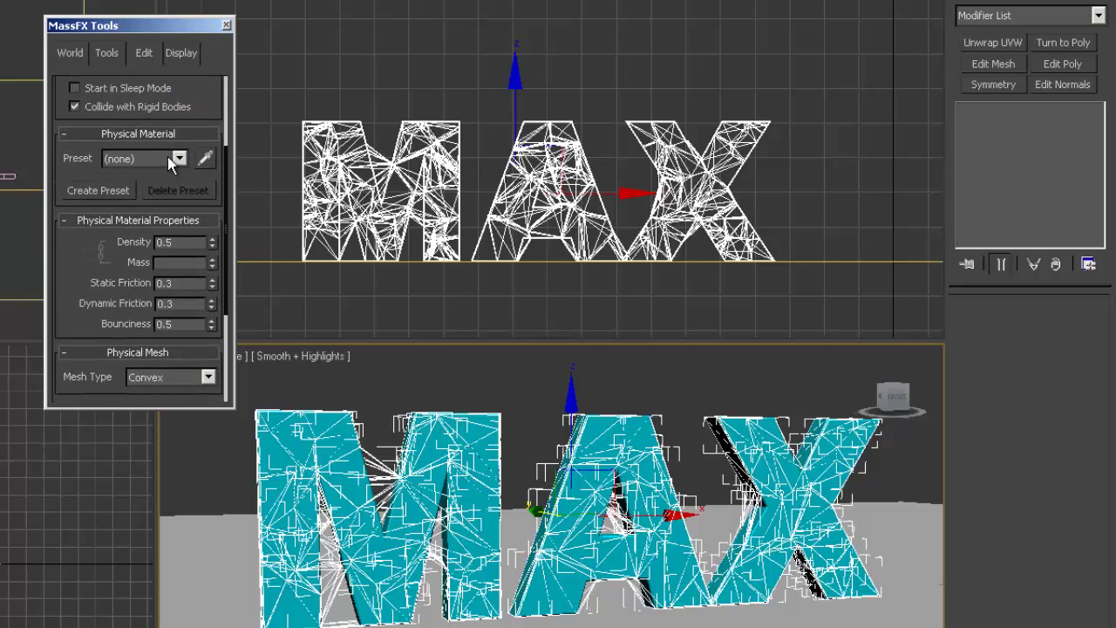
pyautogui.click(178, 158)
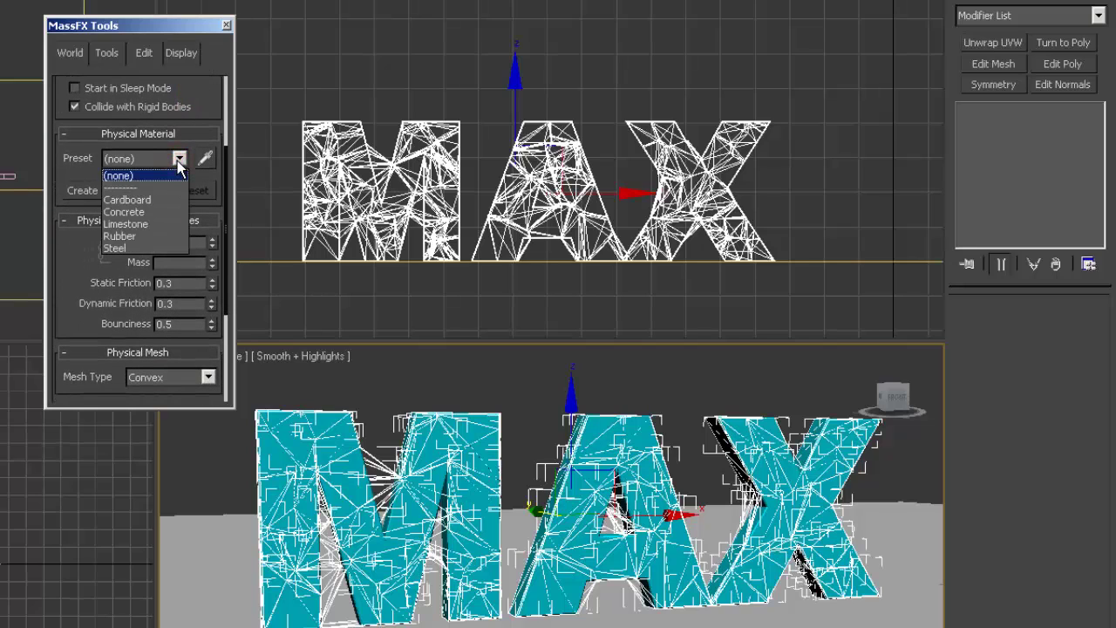
pyautogui.click(144, 213)
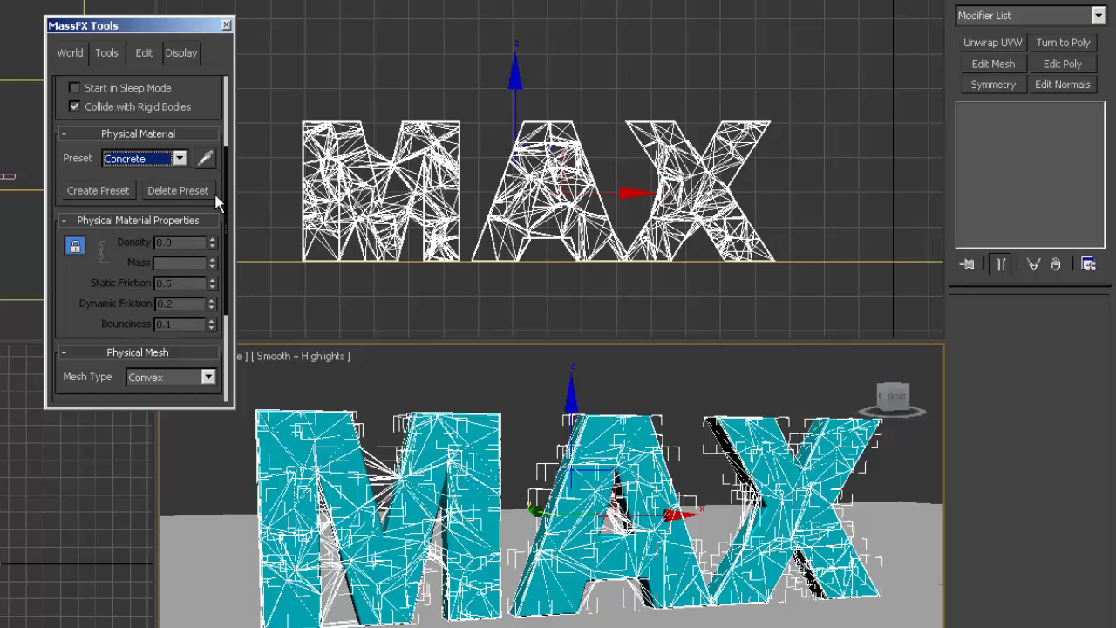
# Set the physical mesh type of the selected MAX pieces to Original and close MassFX Tools.
pyautogui.moveTo(220, 201); pyautogui.dragTo(192, 35)
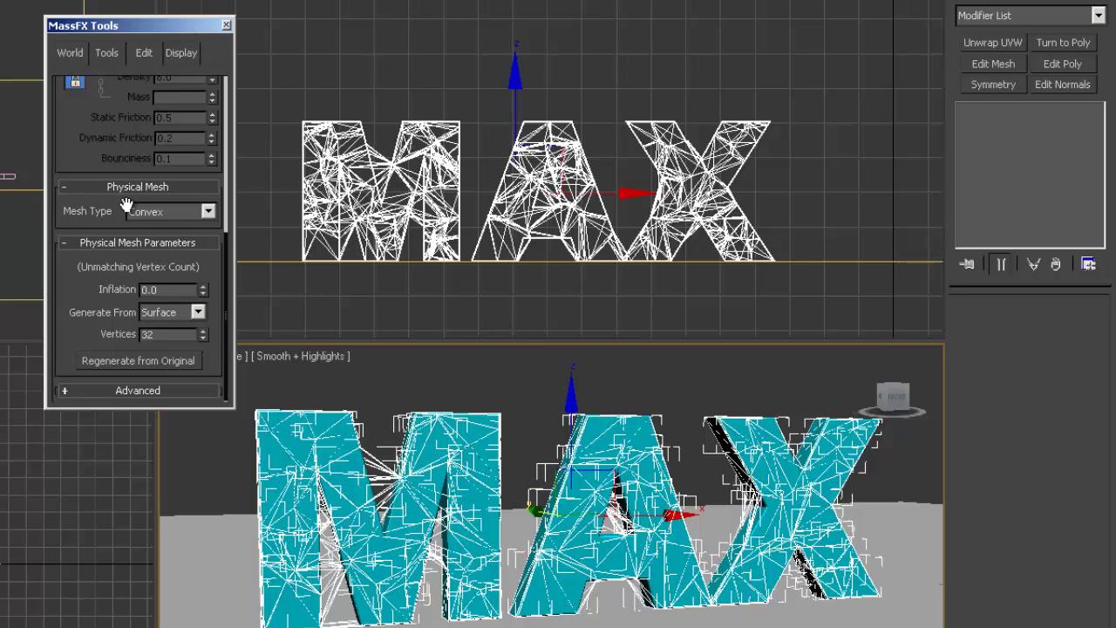
pyautogui.click(209, 211)
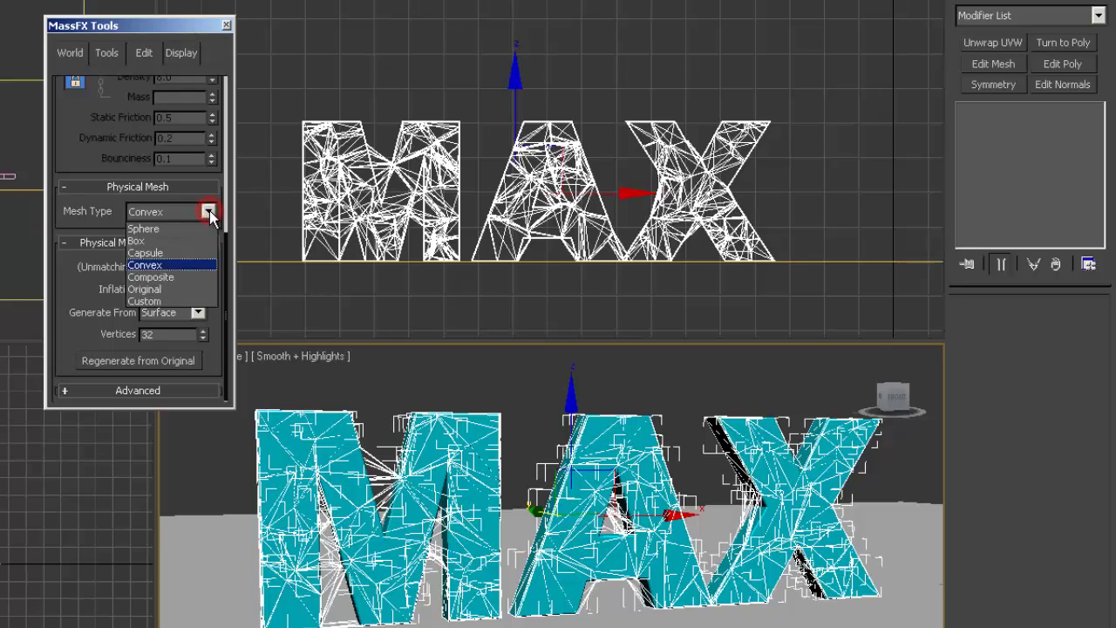
pyautogui.click(163, 290)
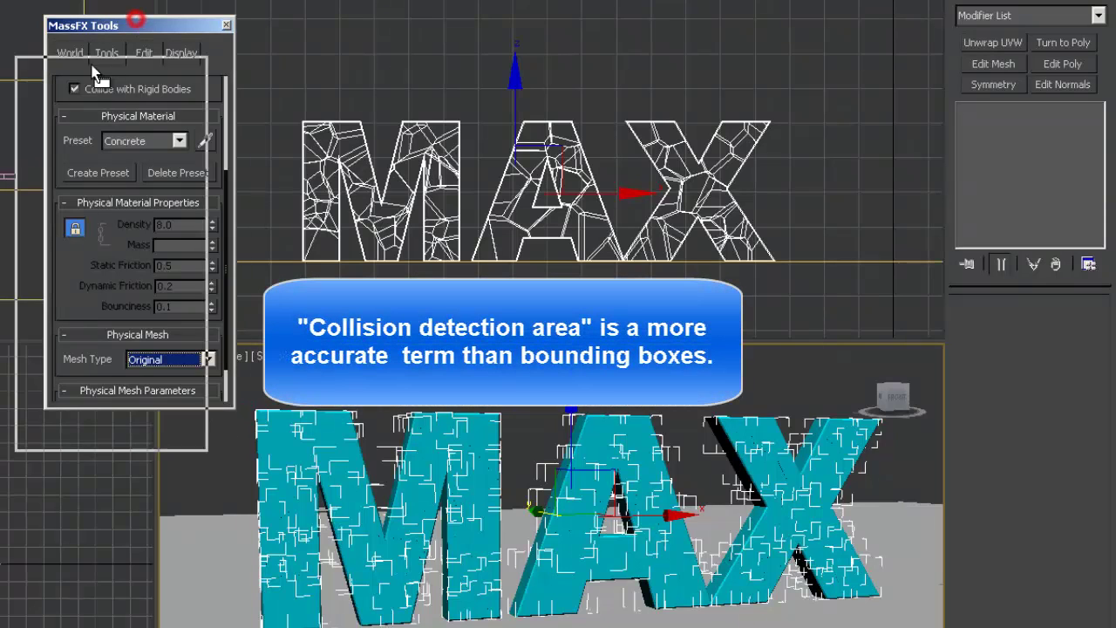
pyautogui.moveTo(122, 24); pyautogui.dragTo(77, 63)
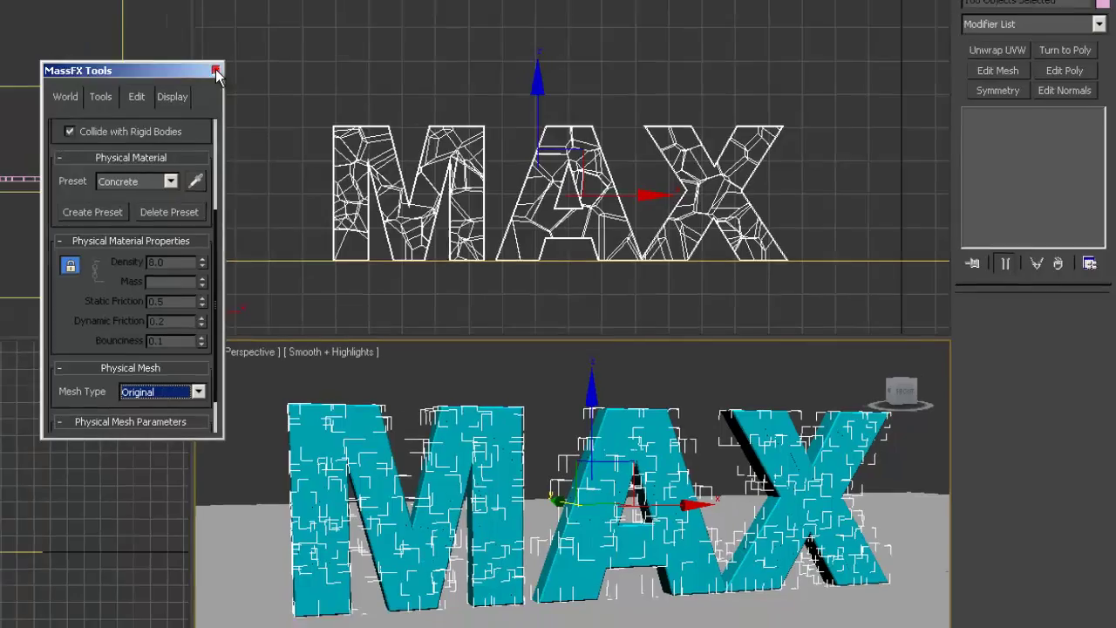
pyautogui.click(180, 63)
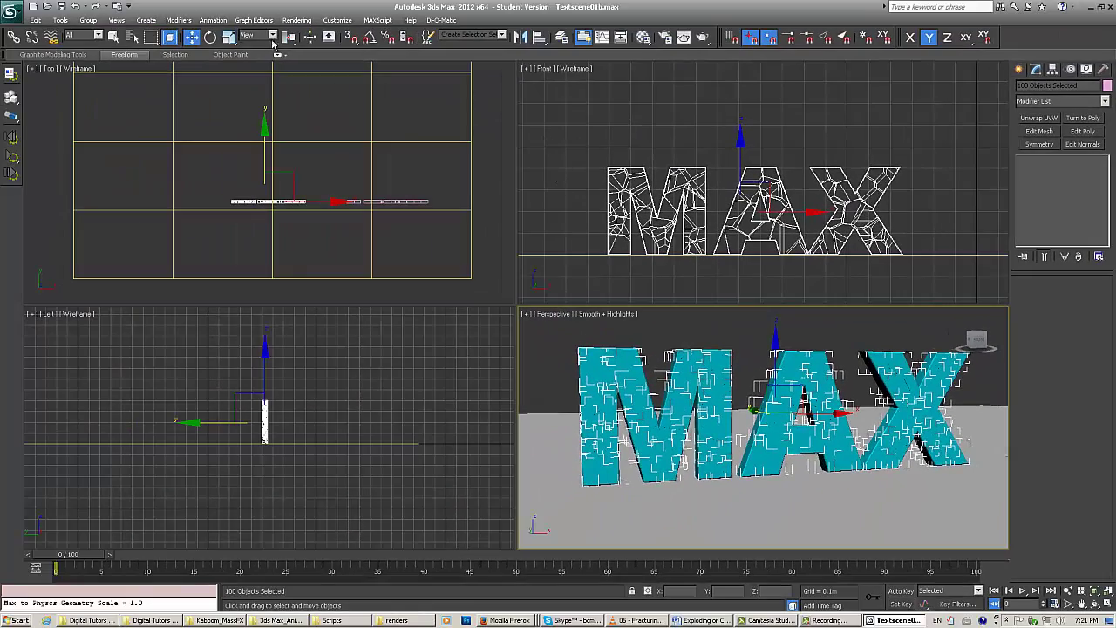
# Select the ground plane (Plane001) in the Top view, set it as a static rigid body and review its rigid body properties.
pyautogui.click(114, 37)
pyautogui.click(486, 153)
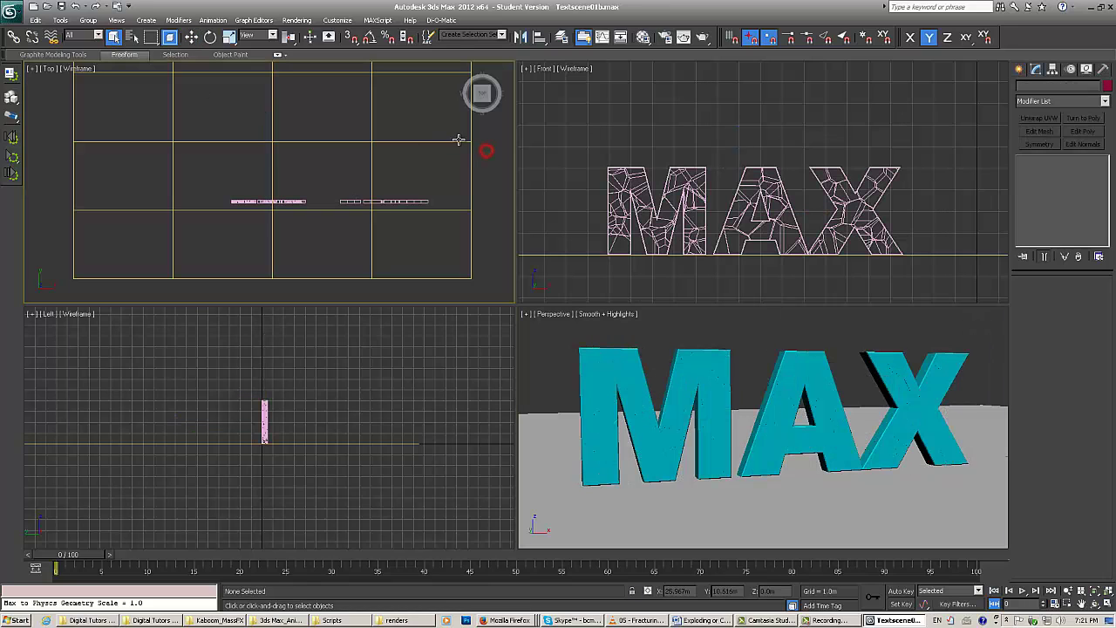
pyautogui.click(458, 141)
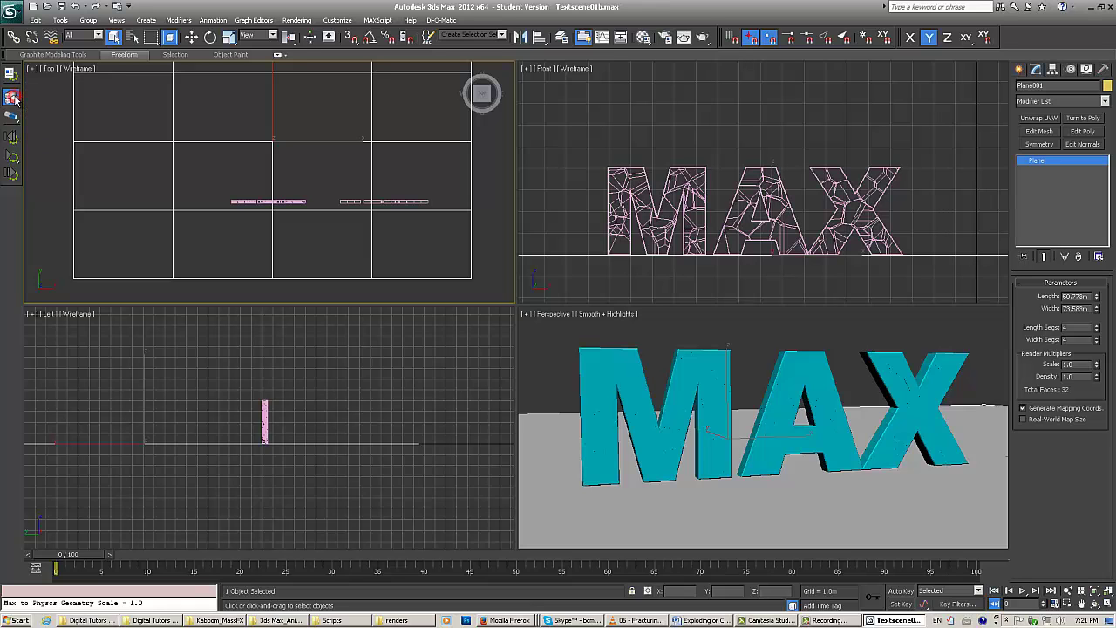
pyautogui.moveTo(12, 98); pyautogui.dragTo(90, 138)
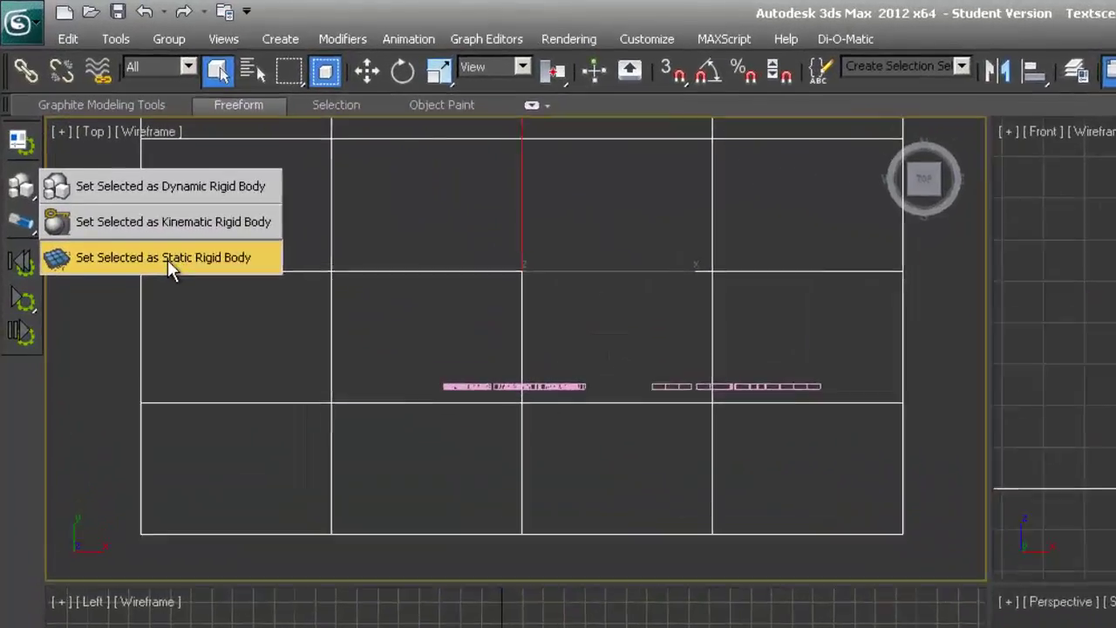
pyautogui.moveTo(168, 260); pyautogui.dragTo(206, 287)
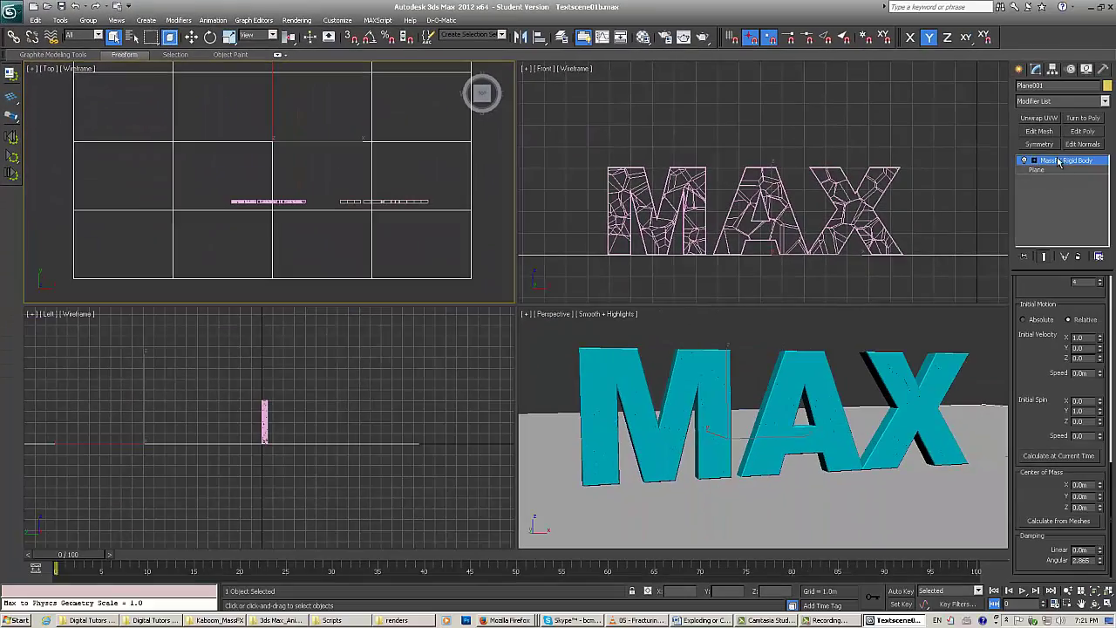
pyautogui.click(1062, 163)
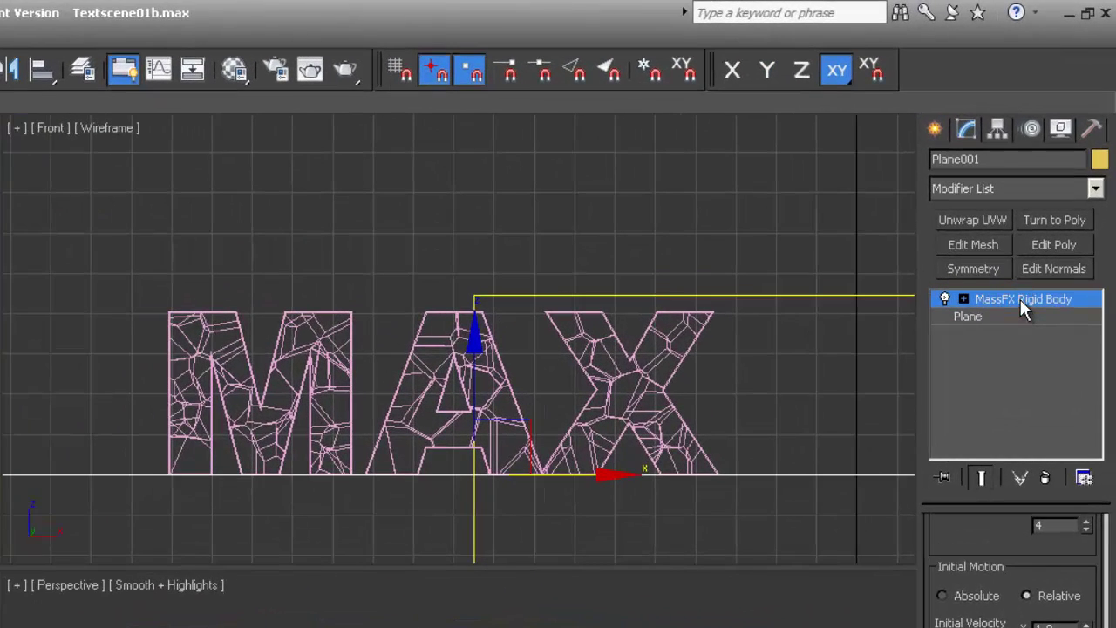
pyautogui.click(1009, 301)
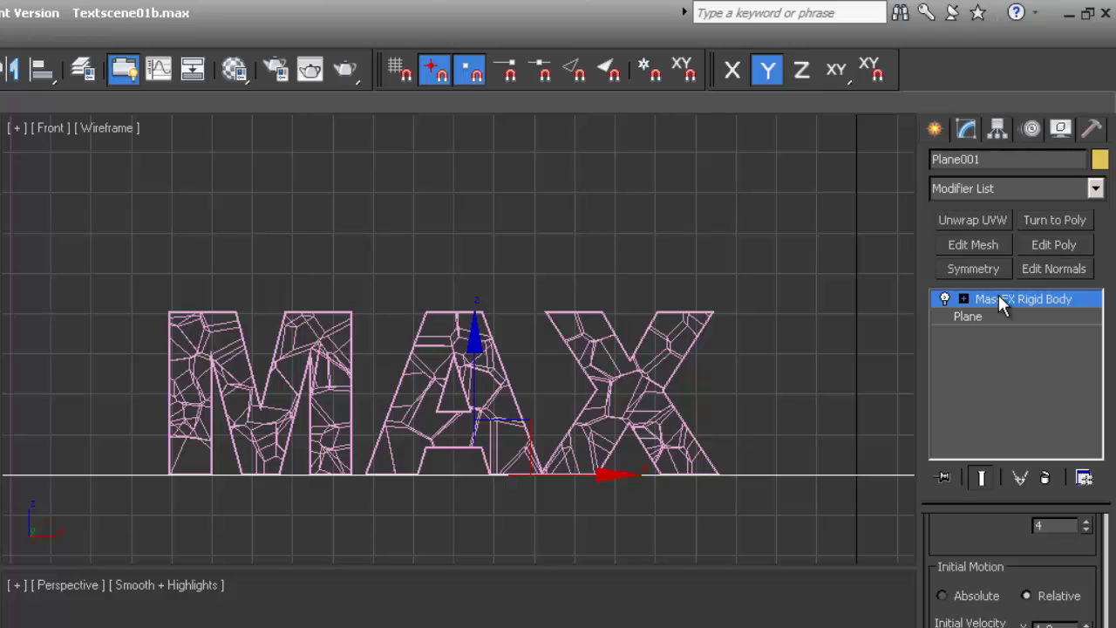
pyautogui.click(994, 541)
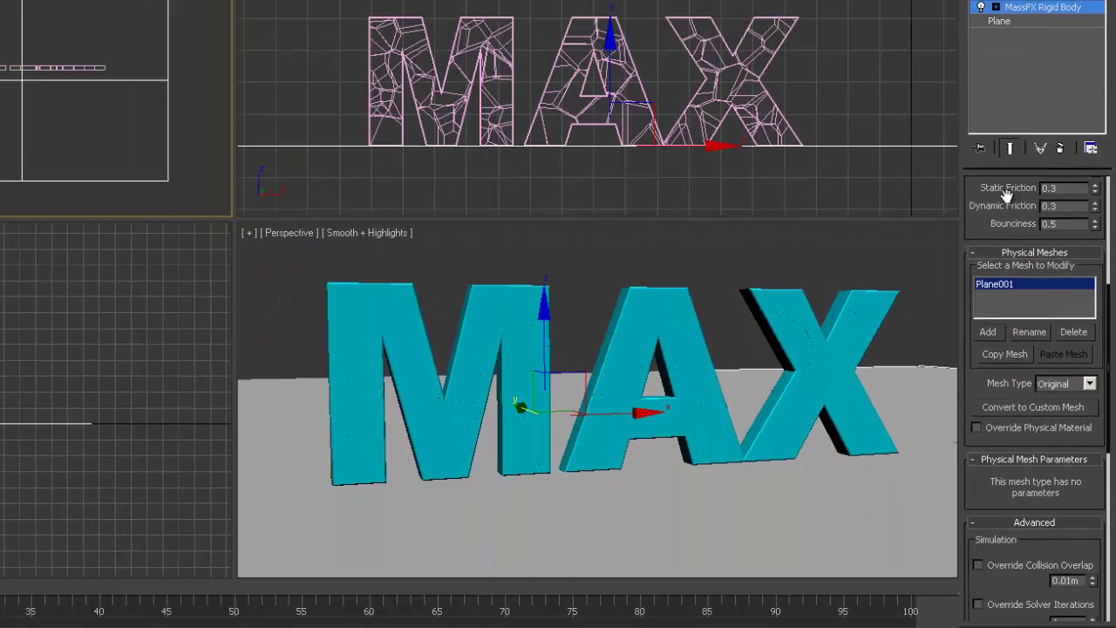
pyautogui.scroll(5, 1003, 215)
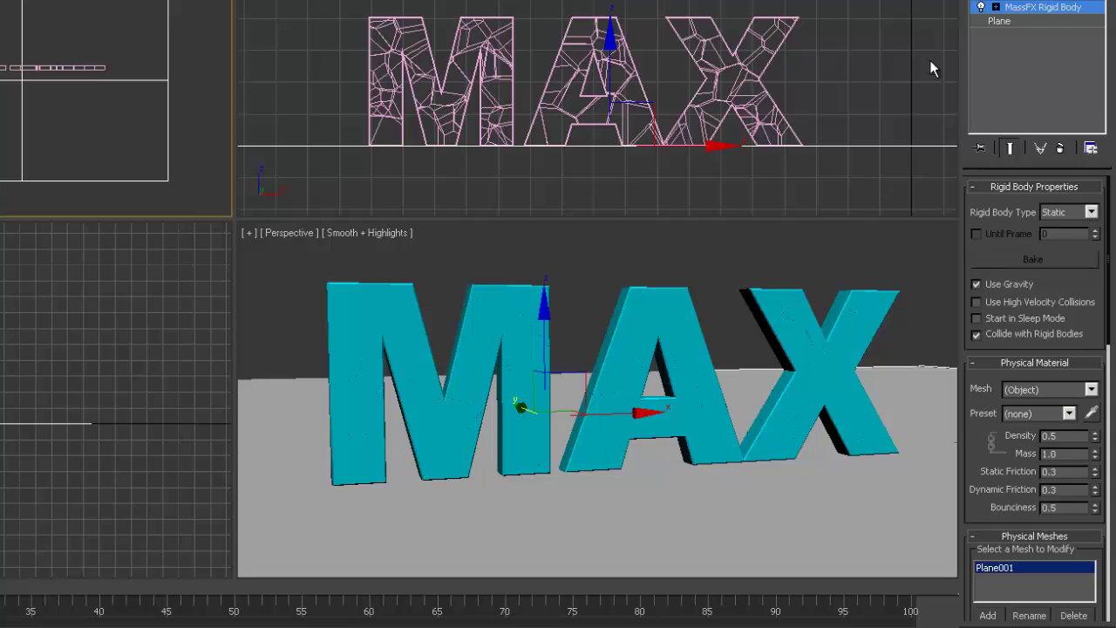
# Select the TEXT lettering (Text002) and create a key for it at frame 25 with only Position enabled.
pyautogui.click(170, 77)
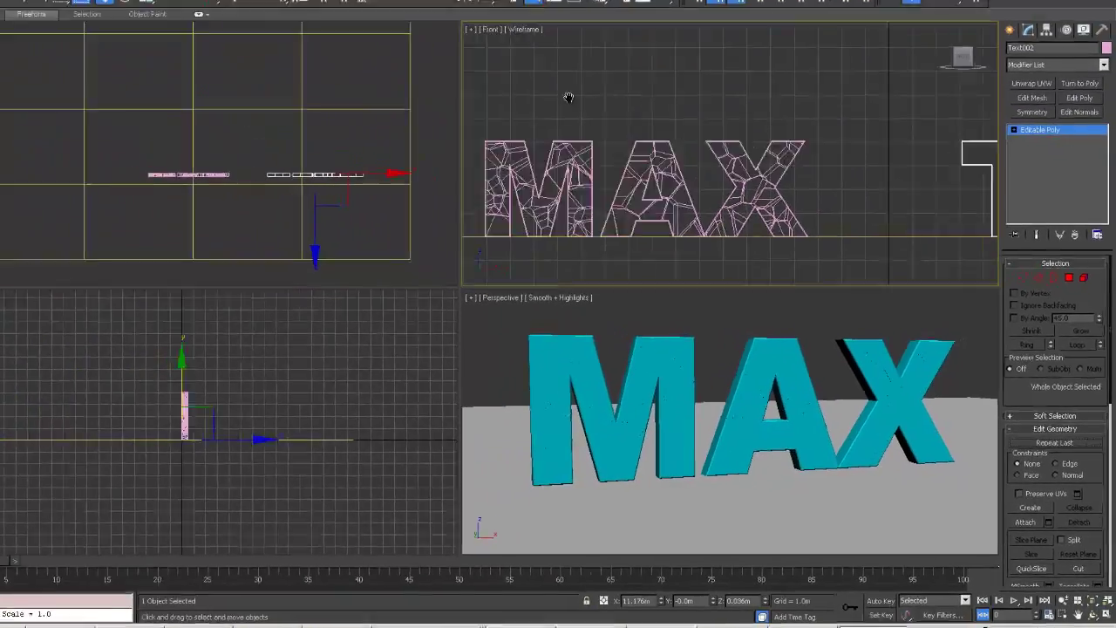
pyautogui.moveTo(714, 0); pyautogui.dragTo(412, 0, button='middle')
pyautogui.moveTo(637, 137); pyautogui.dragTo(593, 137, button='middle')
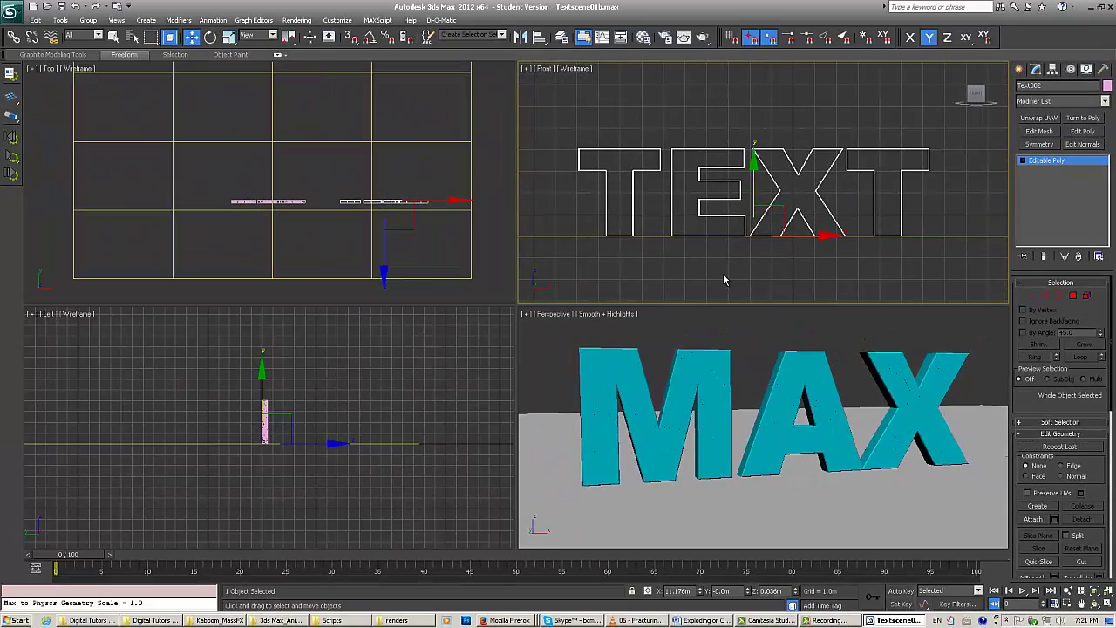
pyautogui.moveTo(727, 281)
pyautogui.mouseDown(button='middle')
pyautogui.moveTo(699, 272)
pyautogui.moveTo(733, 286)
pyautogui.mouseUp(button='middle')
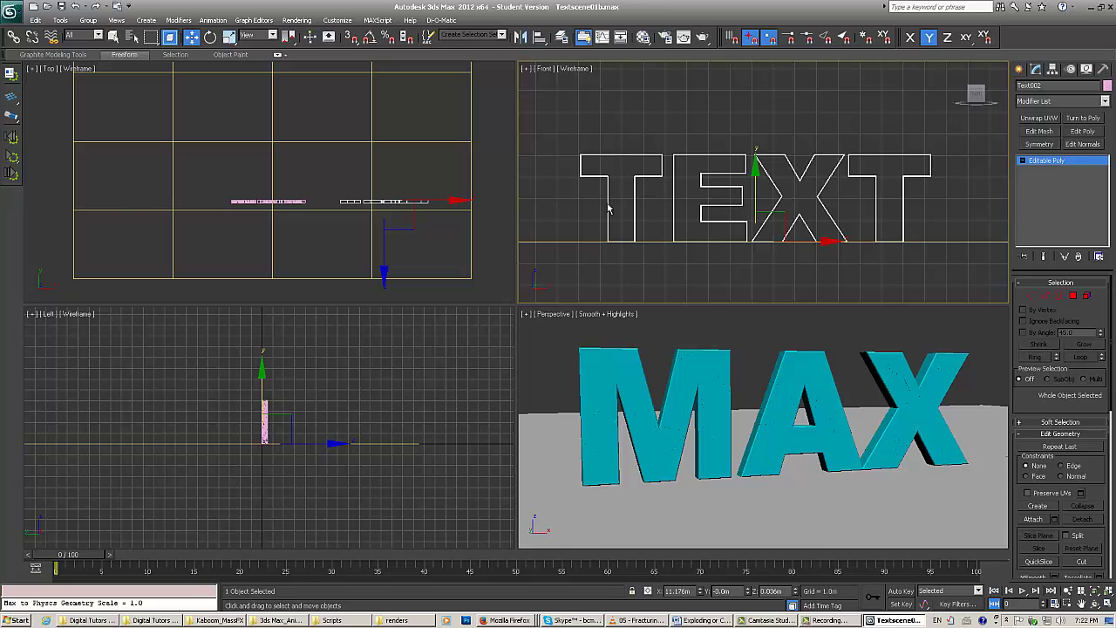
pyautogui.moveTo(648, 267); pyautogui.dragTo(704, 261, button='middle')
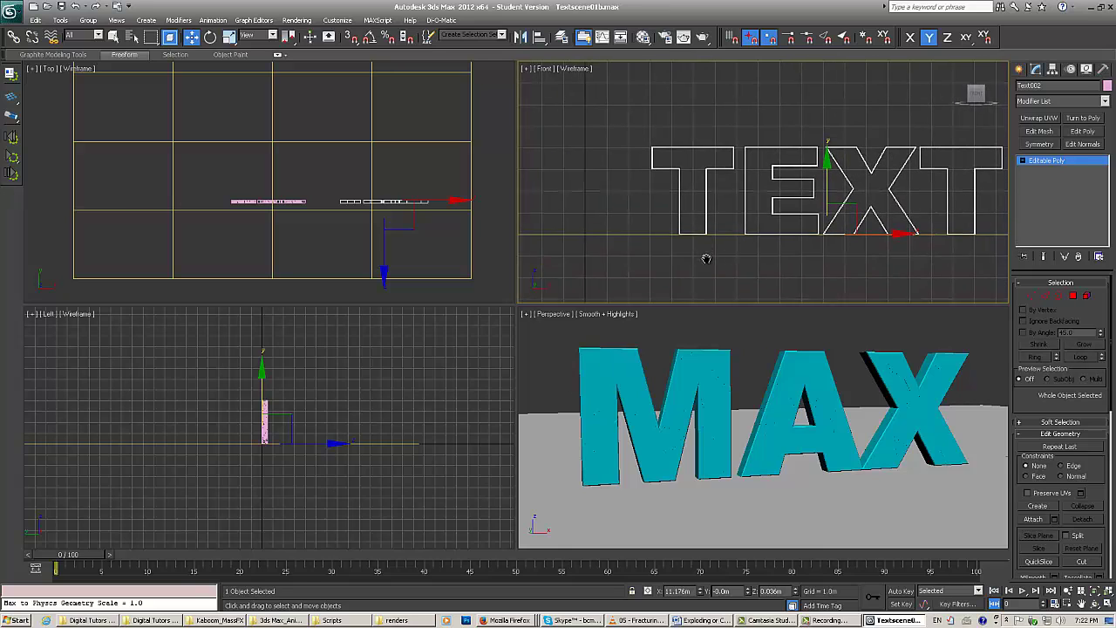
pyautogui.scroll(-5, 702, 263)
pyautogui.moveTo(633, 262); pyautogui.dragTo(717, 230, button='middle')
pyautogui.scroll(3, 718, 229)
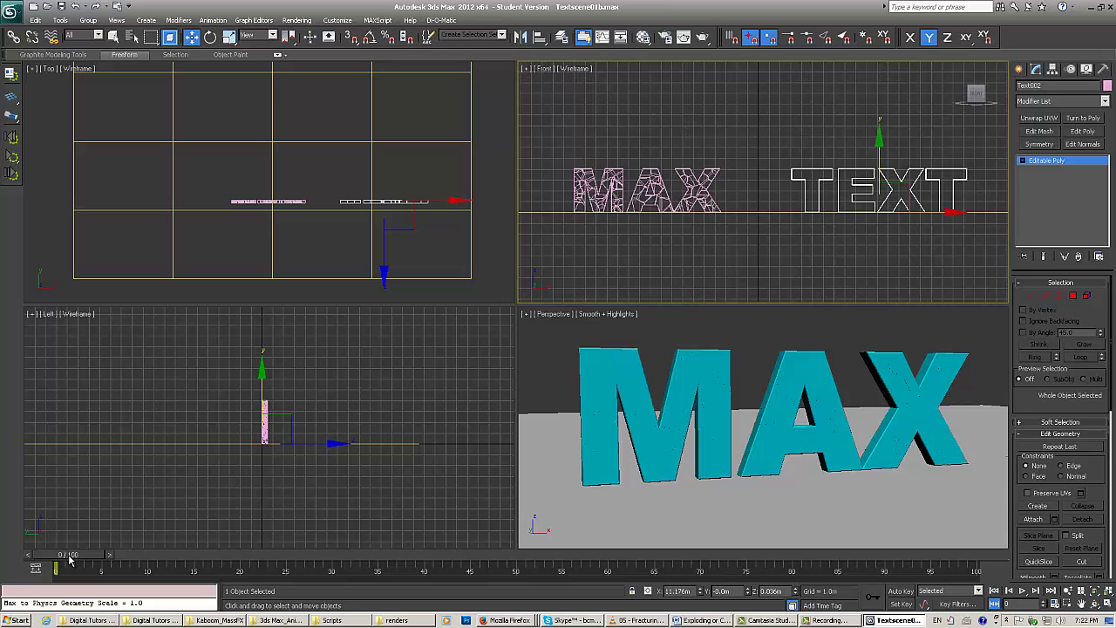
pyautogui.moveTo(70, 560); pyautogui.dragTo(298, 558)
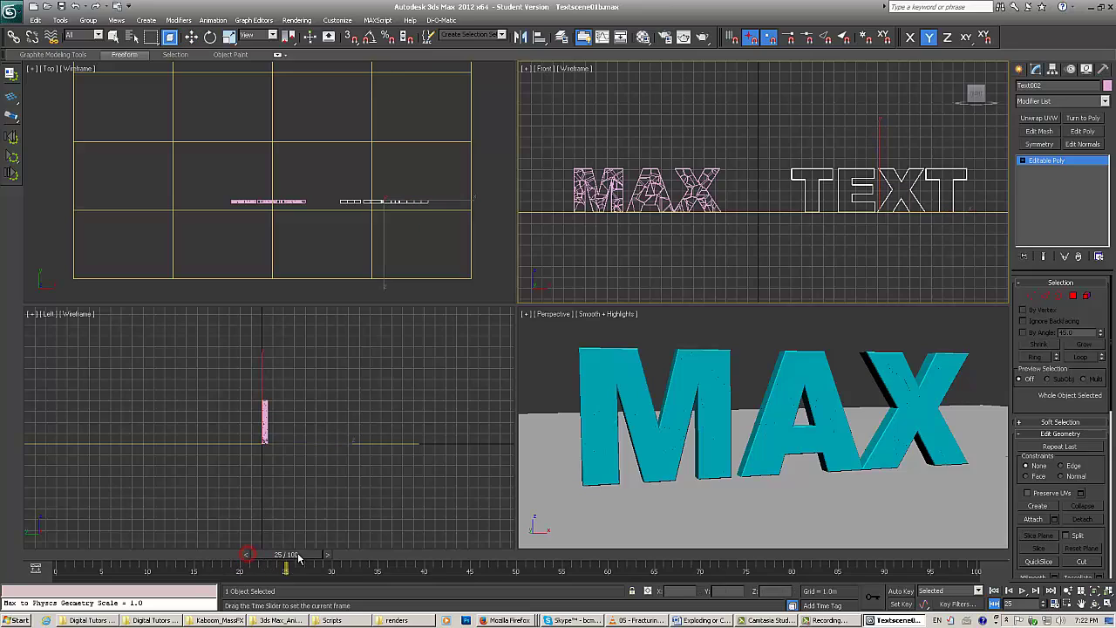
pyautogui.rightClick(296, 559)
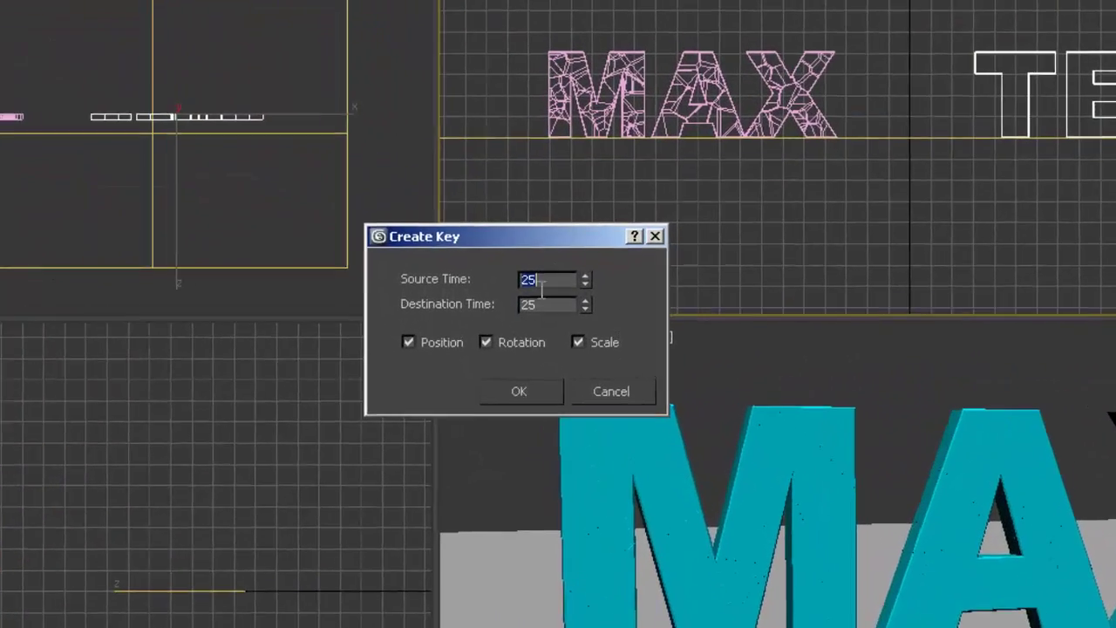
pyautogui.click(477, 346)
pyautogui.click(577, 346)
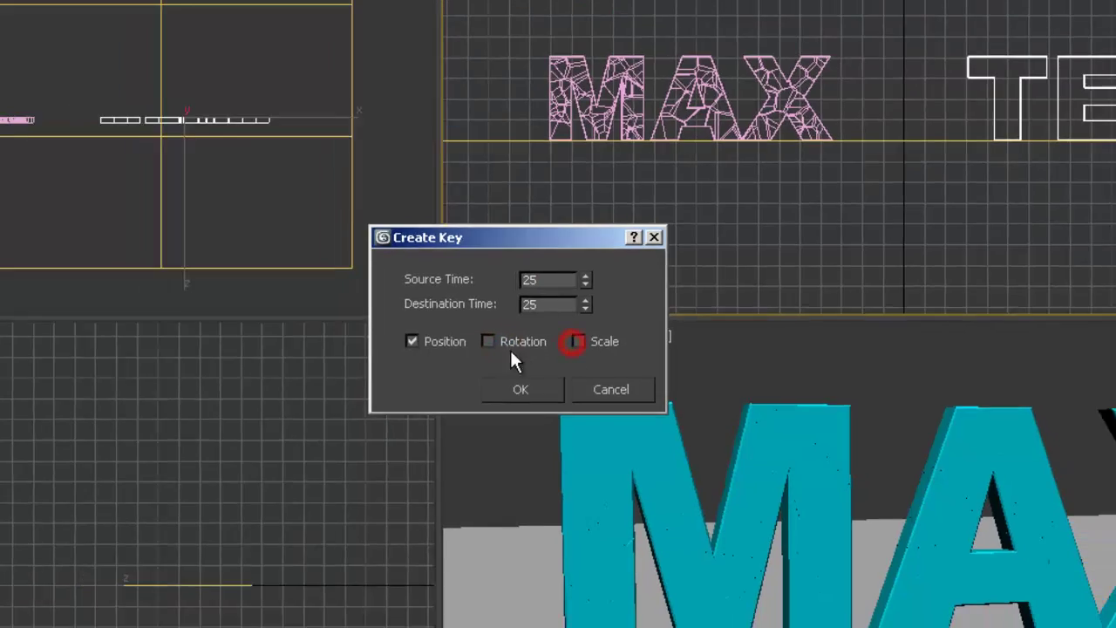
pyautogui.click(513, 398)
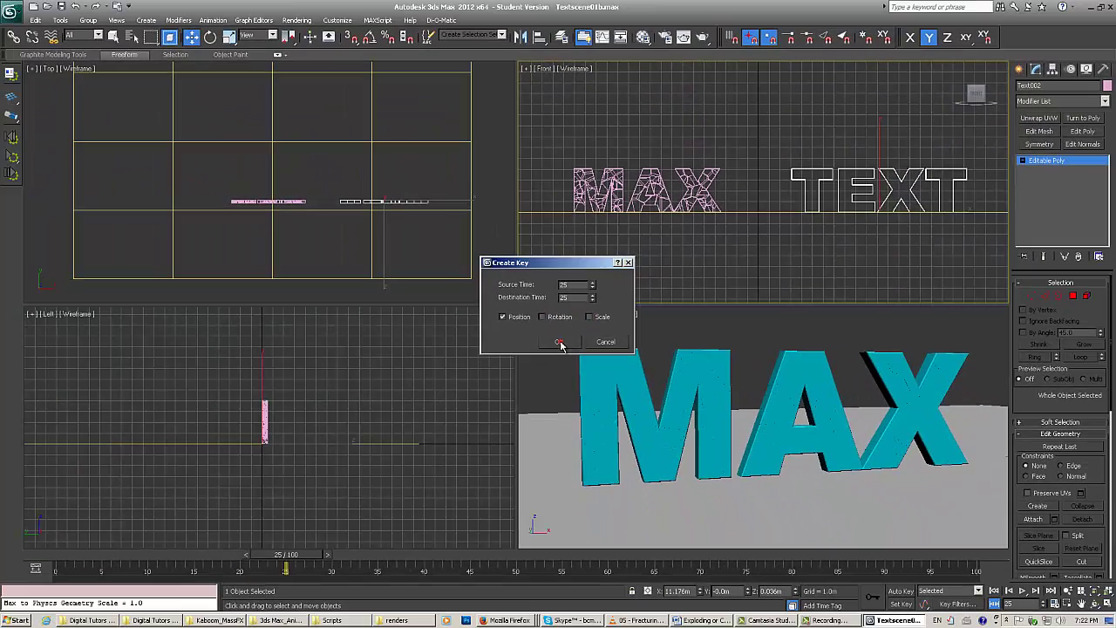
pyautogui.rightClick(297, 559)
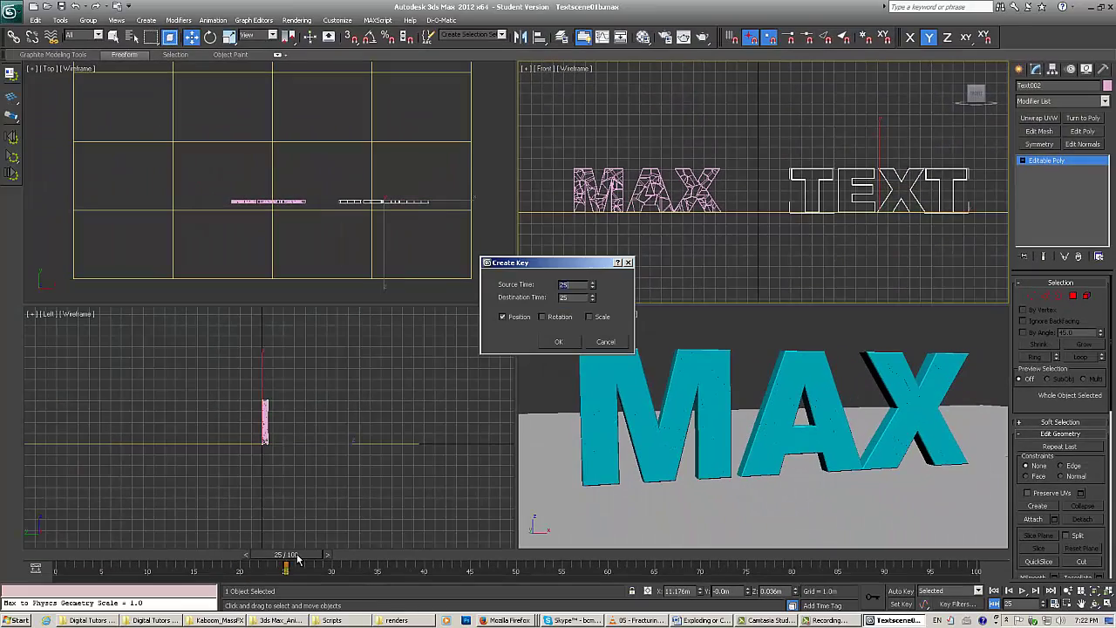
pyautogui.click(628, 262)
# At frame 100, with automatic keying on, move the TEXT lettering along X onto the MAX lettering, to about X -10.2 m.
pyautogui.moveTo(290, 560); pyautogui.dragTo(969, 600)
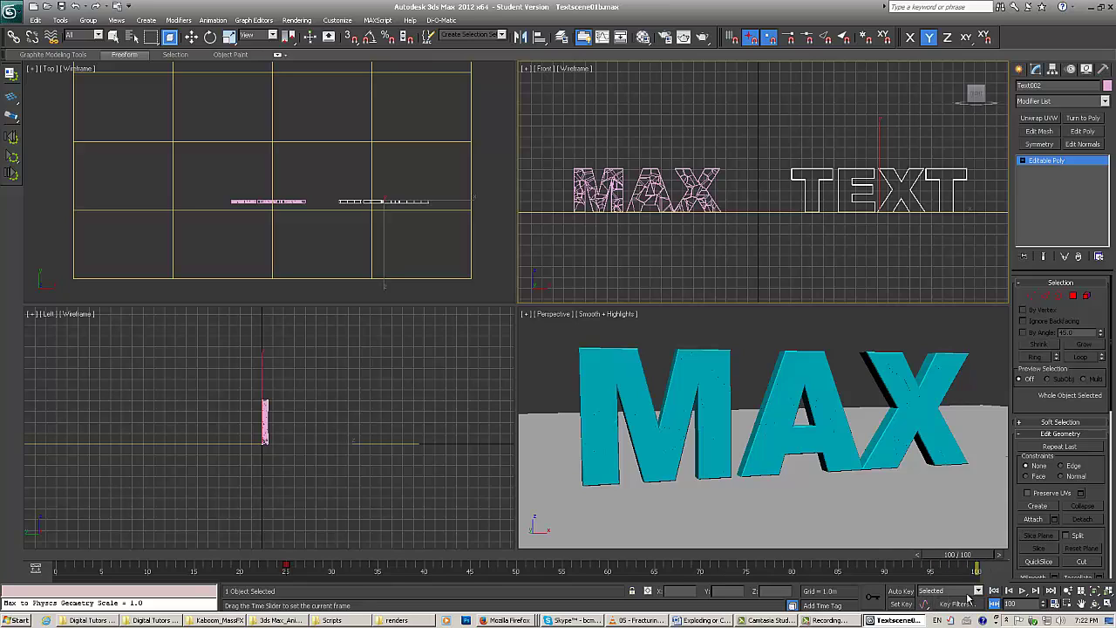
pyautogui.press('w')
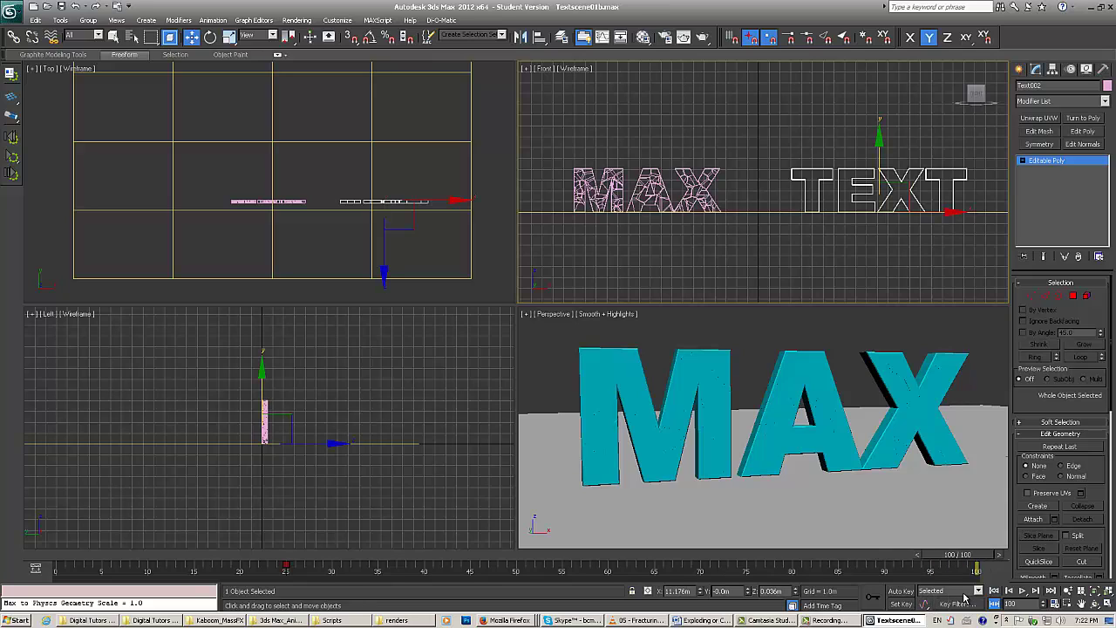
pyautogui.click(898, 591)
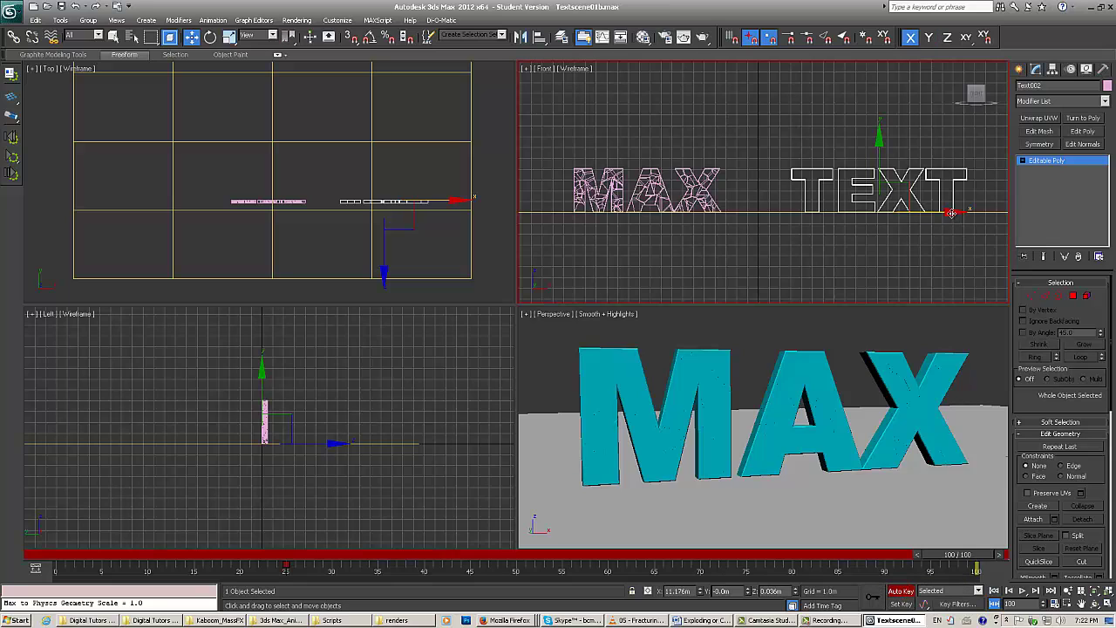
pyautogui.moveTo(953, 213); pyautogui.dragTo(720, 230)
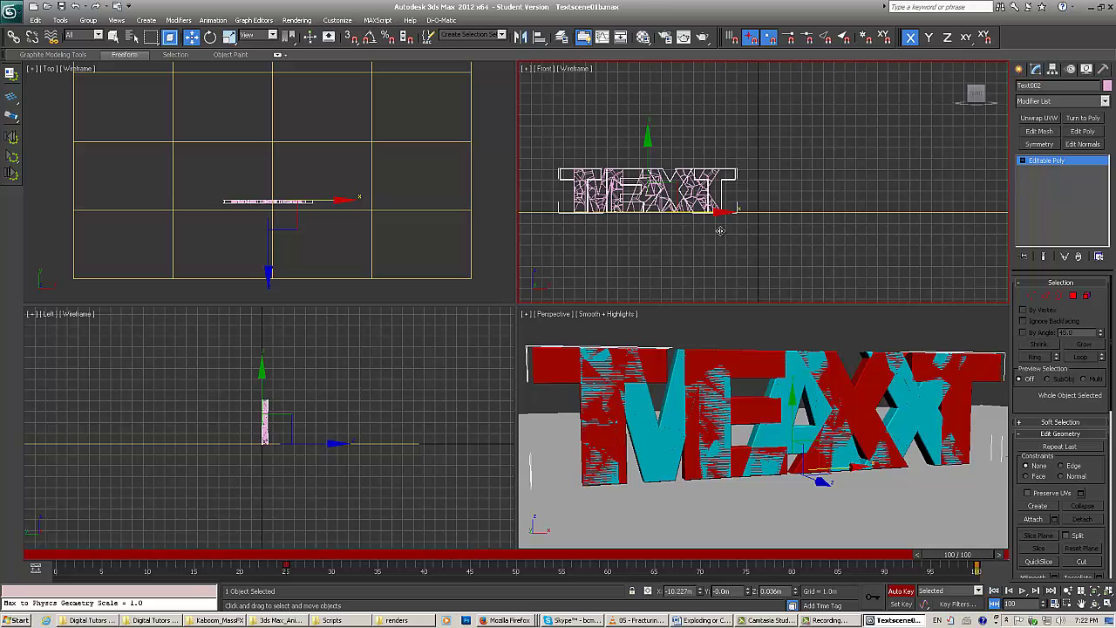
pyautogui.moveTo(973, 555)
pyautogui.mouseDown()
pyautogui.moveTo(44, 555)
pyautogui.moveTo(974, 556)
pyautogui.mouseUp()
# Extend the timeline to 150 frames and preview the TEXT animation from the start with automatic keying off.
pyautogui.click(996, 591)
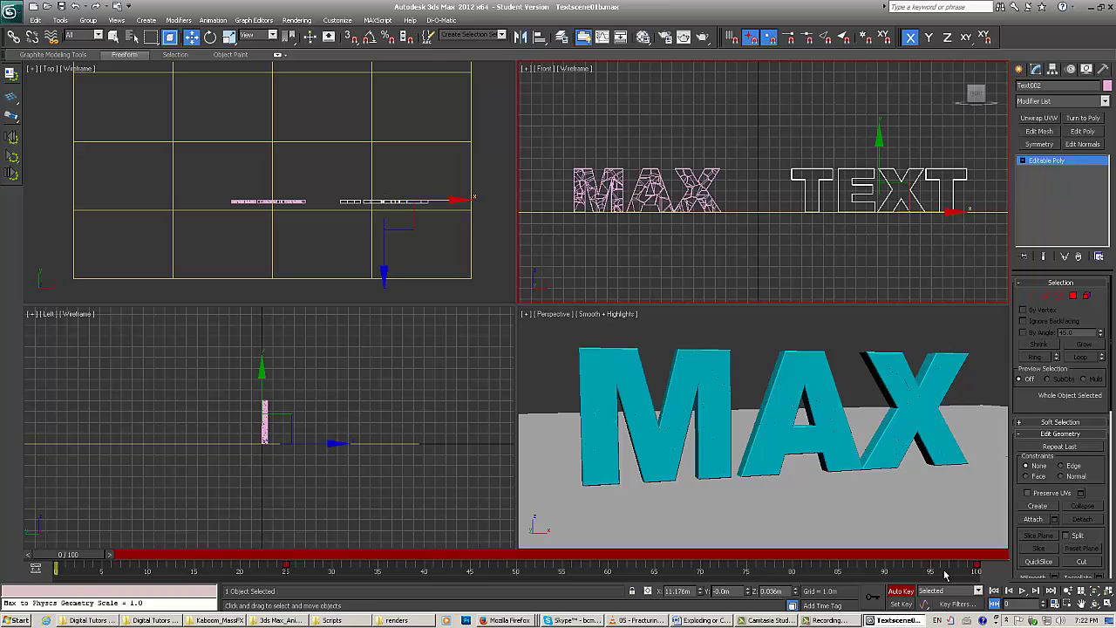
pyautogui.keyDown('ctrl'); pyautogui.keyDown('alt'); pyautogui.moveTo(841, 571); pyautogui.dragTo(473, 592, button='right'); pyautogui.keyUp('alt'); pyautogui.keyUp('ctrl')
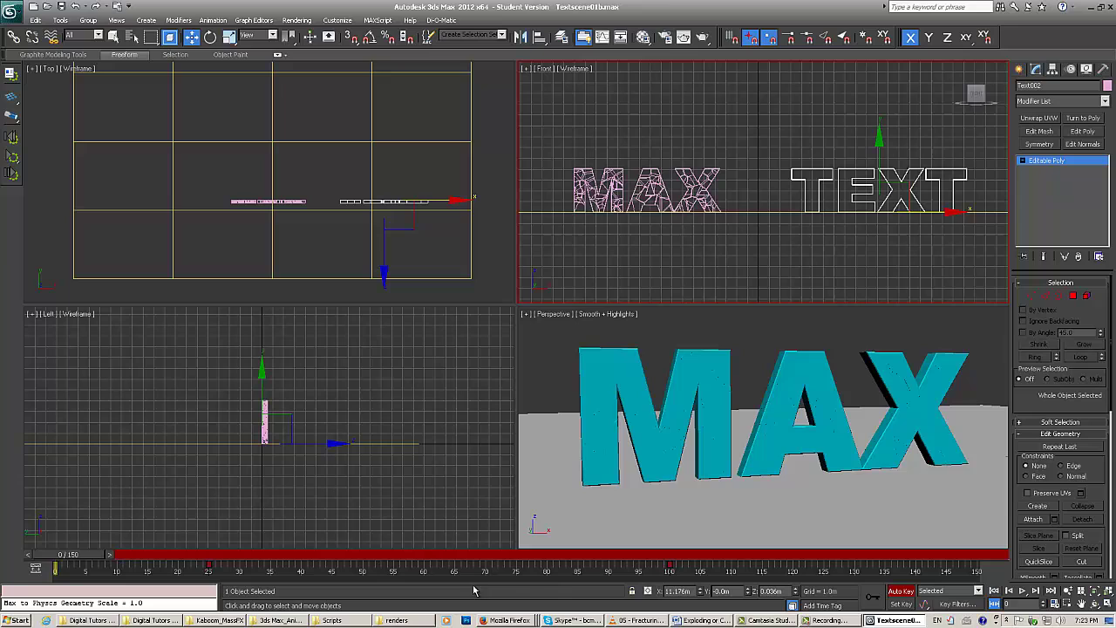
pyautogui.click(898, 591)
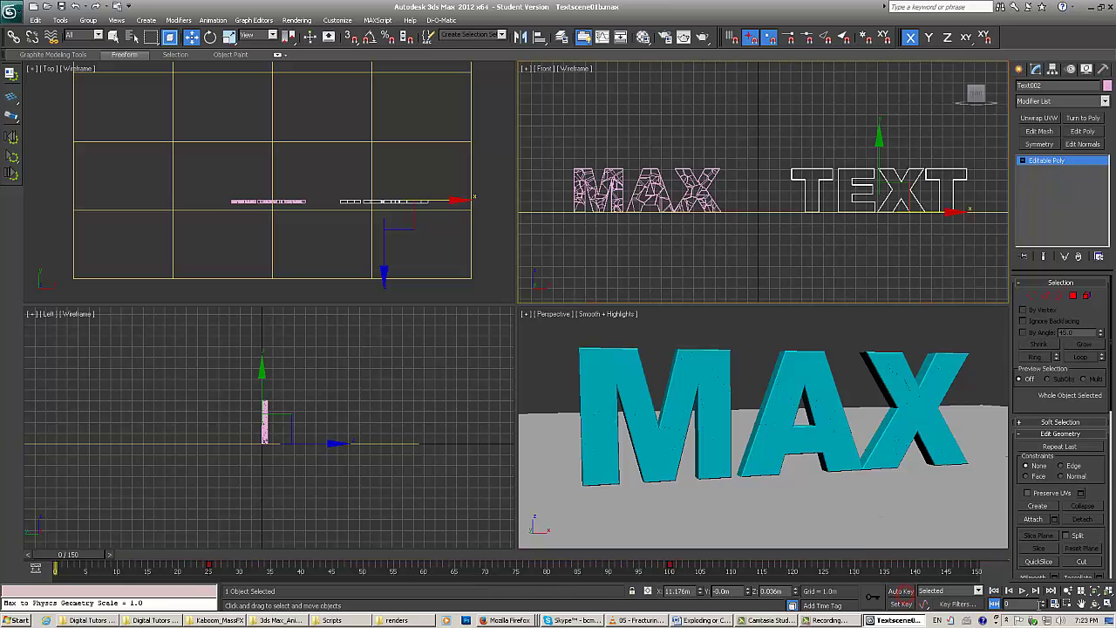
pyautogui.click(1022, 590)
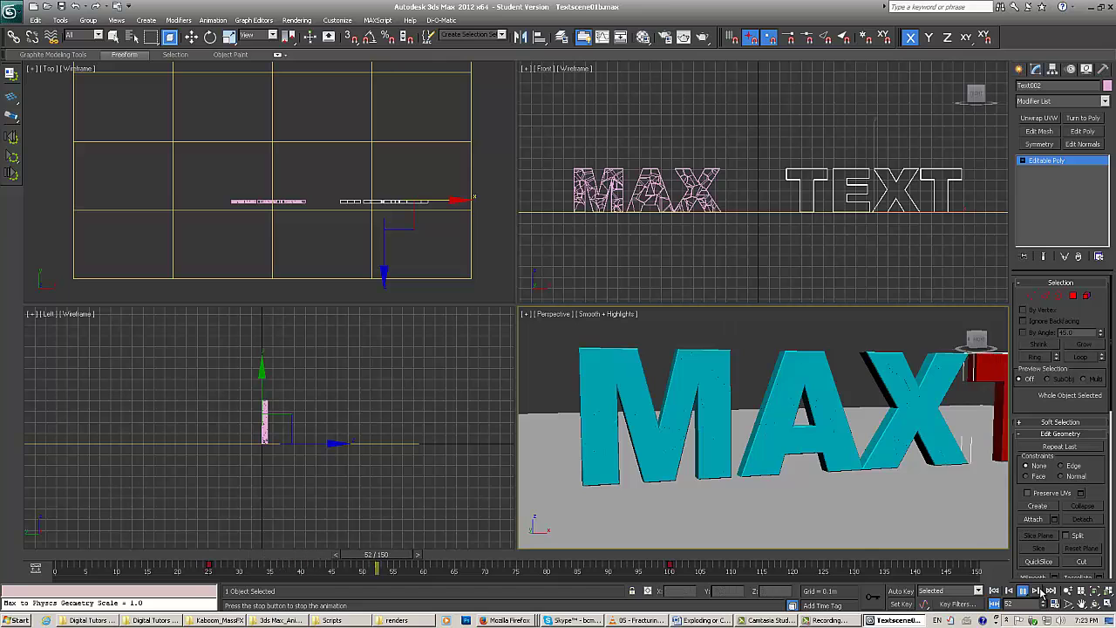
pyautogui.click(994, 592)
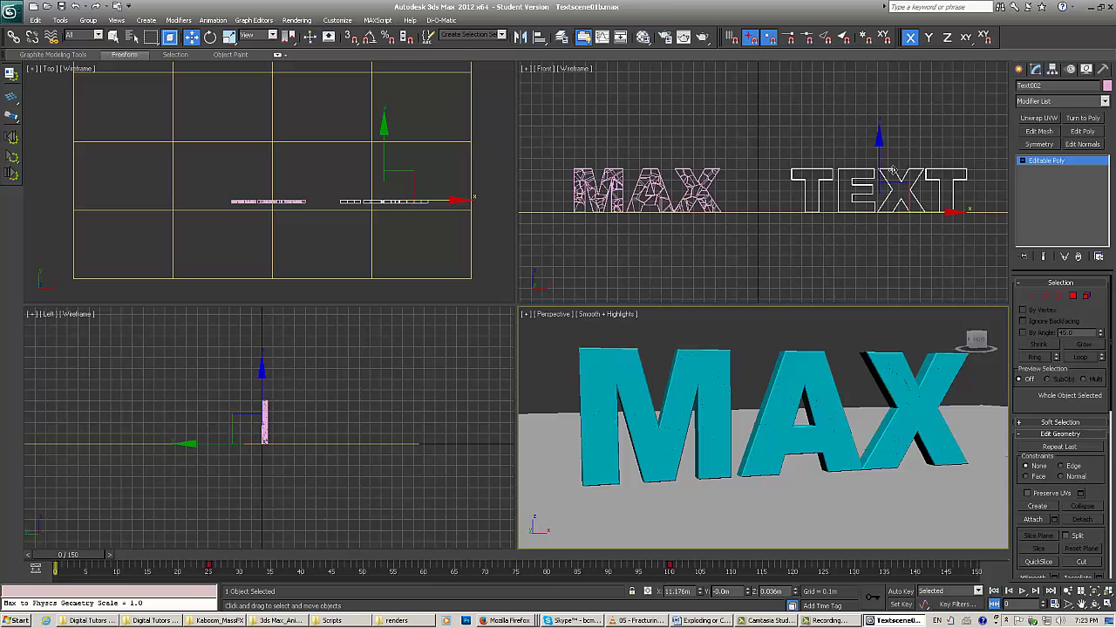
# Set the animated TEXT lettering as a kinematic rigid body.
pyautogui.click(112, 36)
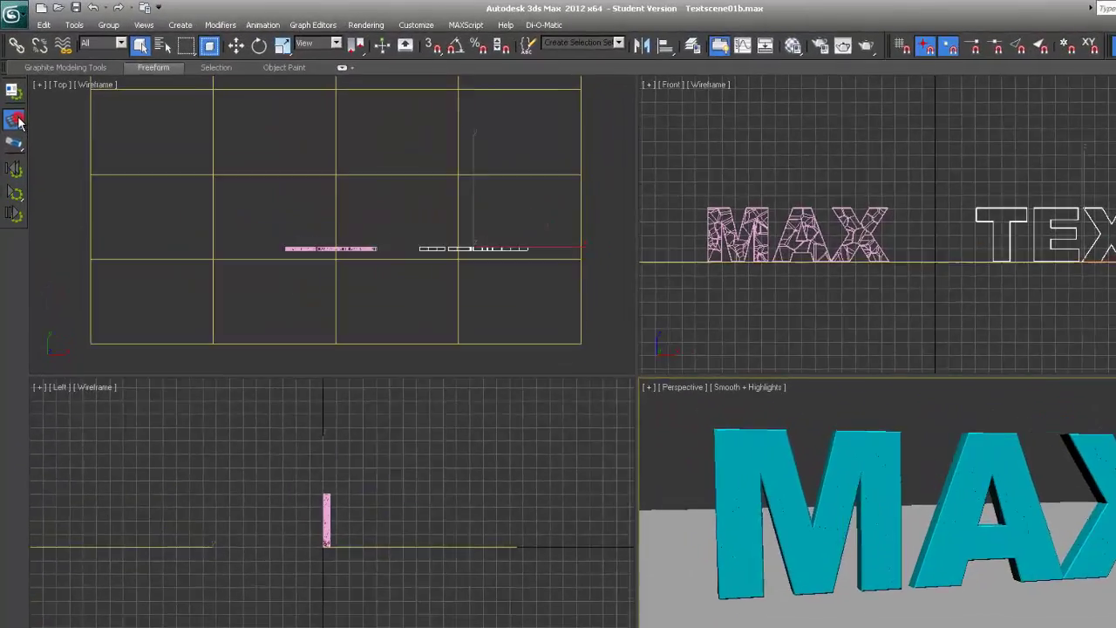
pyautogui.moveTo(15, 100); pyautogui.dragTo(105, 95)
pyautogui.moveTo(244, 209); pyautogui.dragTo(191, 262)
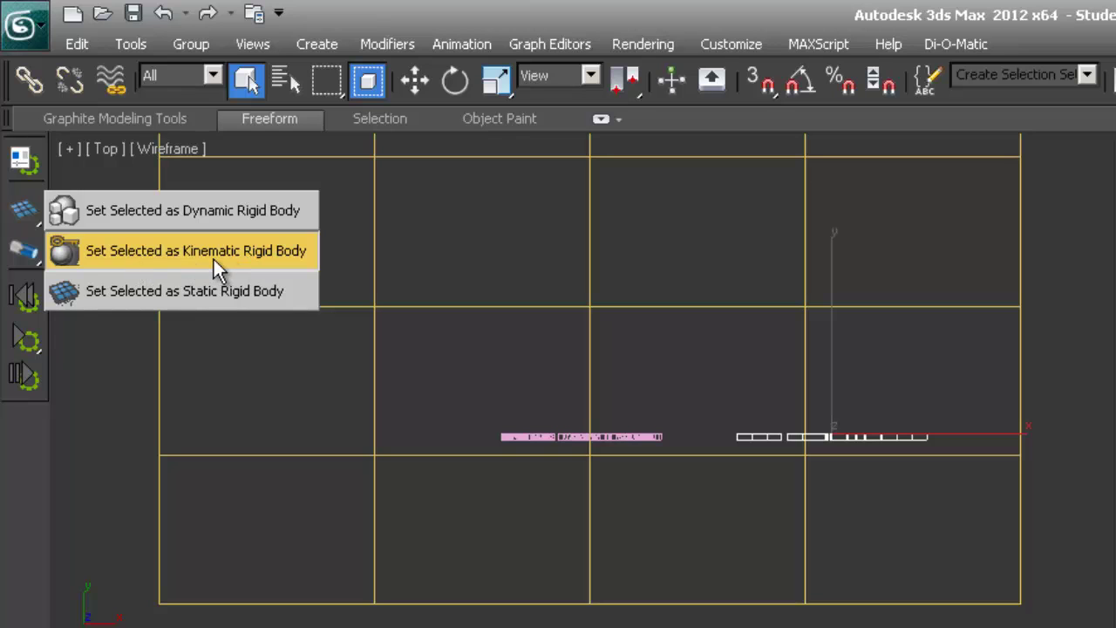
pyautogui.moveTo(213, 259); pyautogui.dragTo(213, 259)
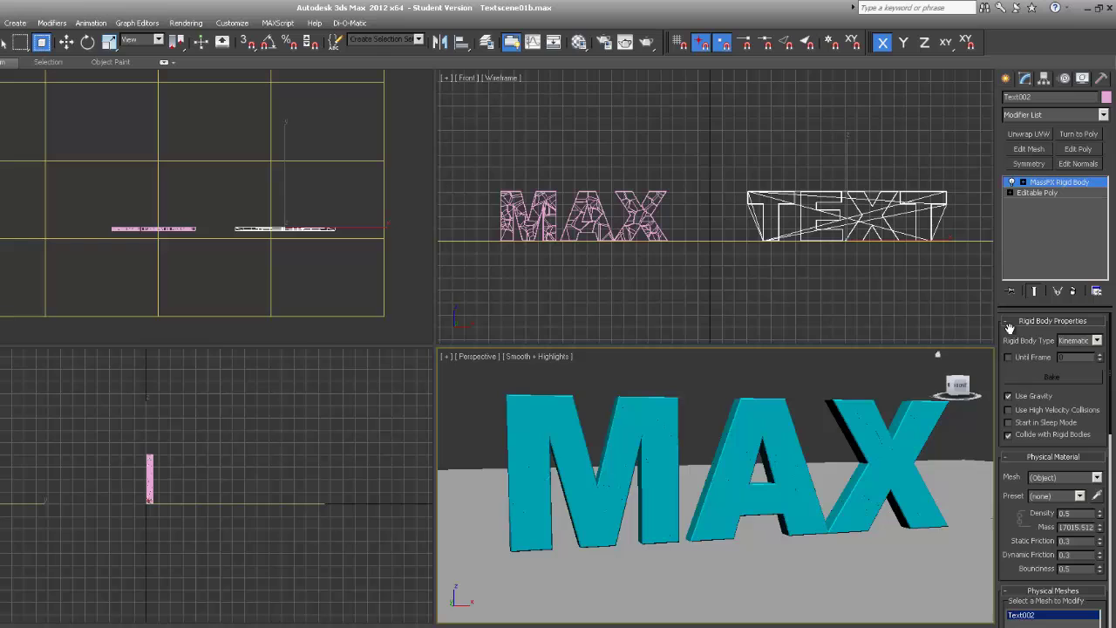
# Set the TEXT lettering's physical mesh type to Original so its collision shape follows the letters.
pyautogui.moveTo(1009, 326); pyautogui.dragTo(1007, 64)
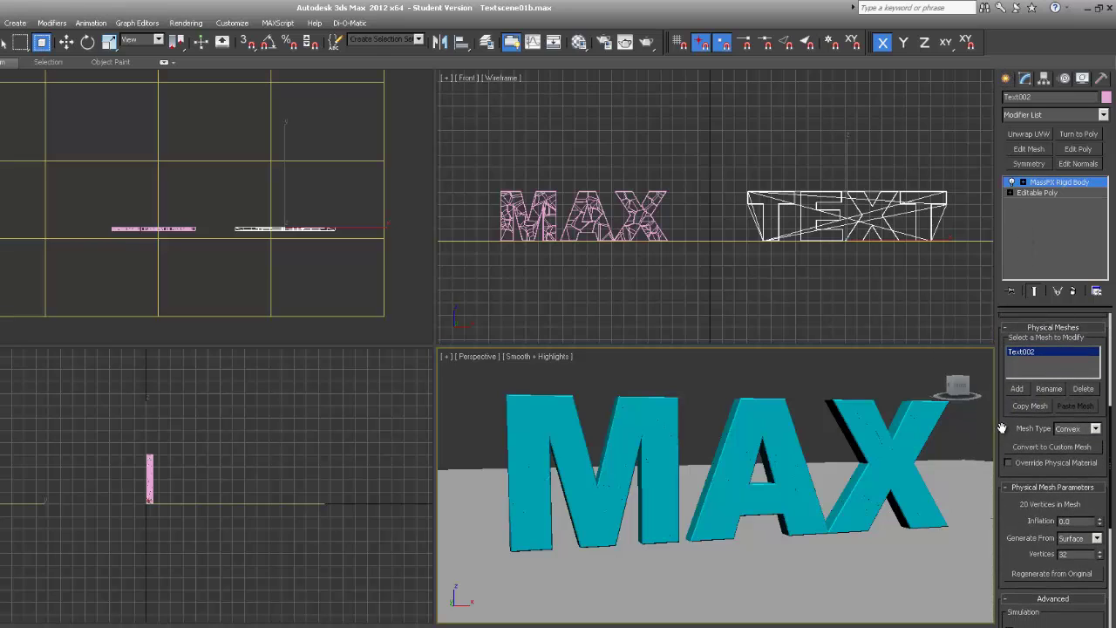
pyautogui.moveTo(1002, 428); pyautogui.dragTo(1002, 408)
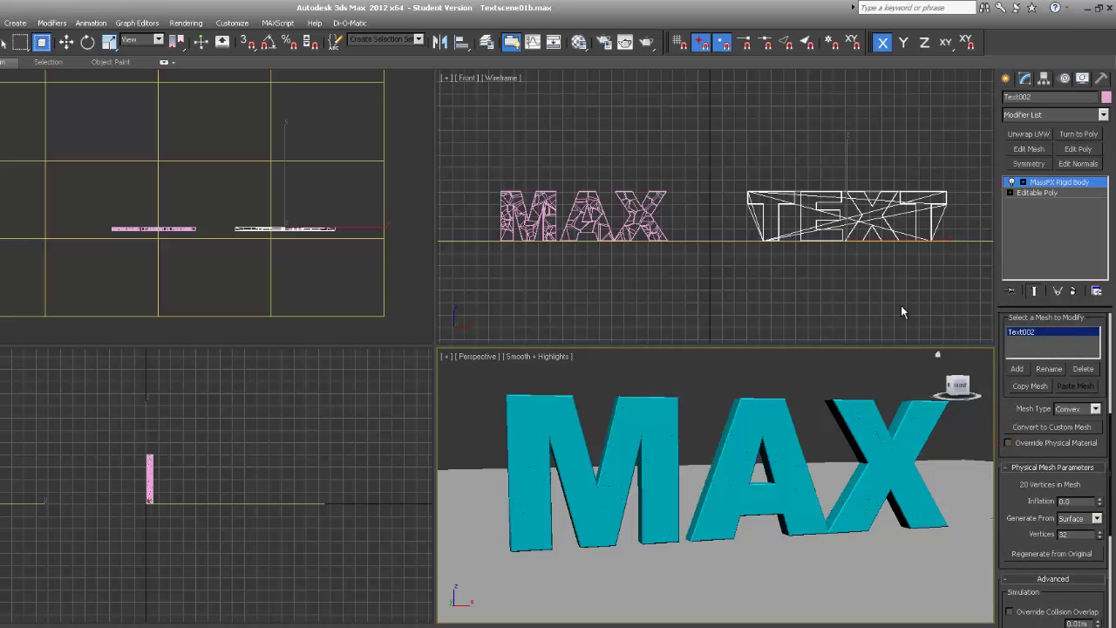
pyautogui.rightClick(796, 170)
pyautogui.press('z')
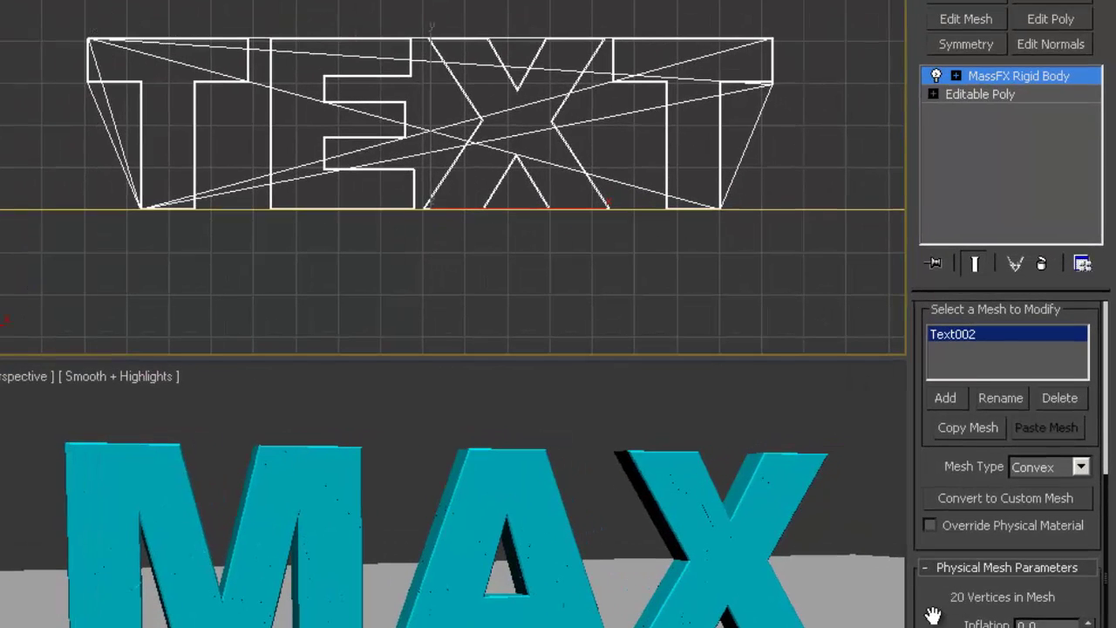
pyautogui.click(1081, 467)
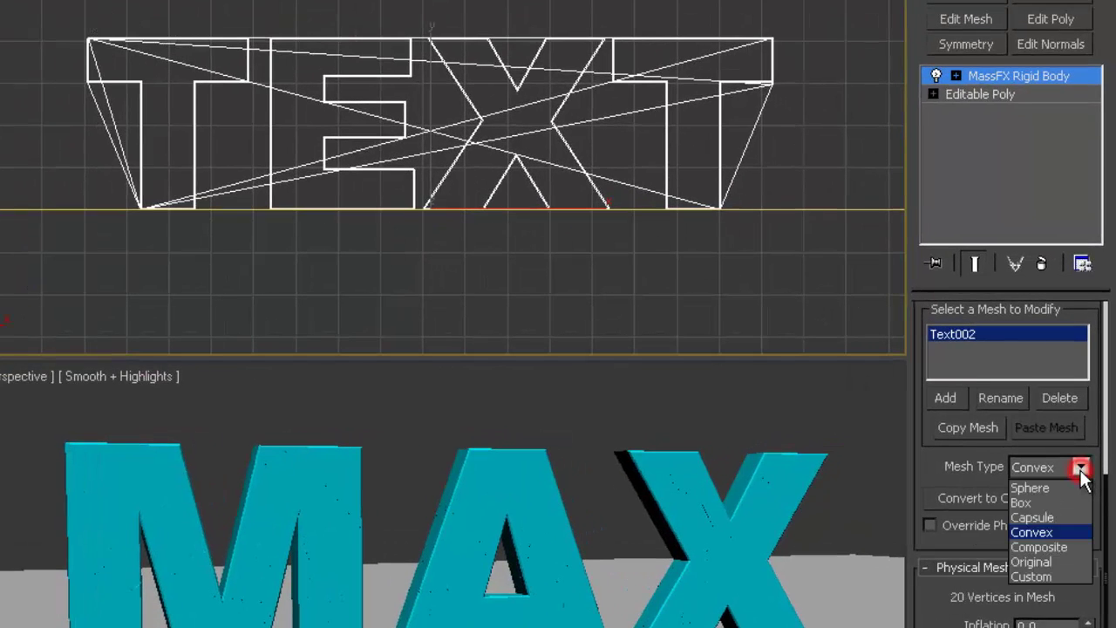
pyautogui.click(1045, 562)
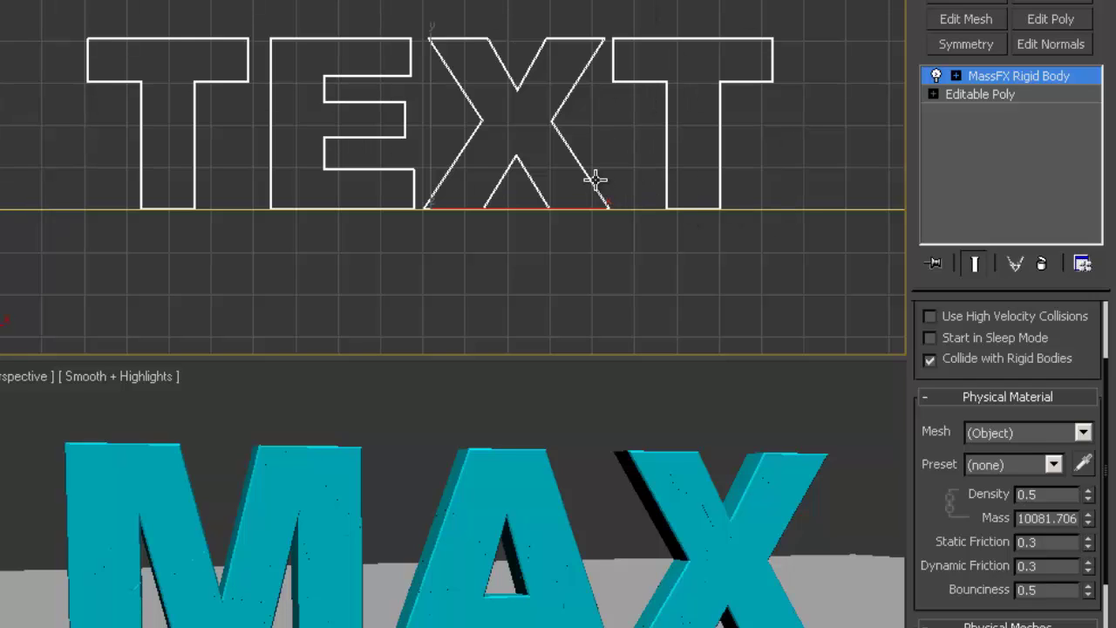
# Apply the Concrete physical material preset to the TEXT rigid body.
pyautogui.moveTo(593, 177); pyautogui.dragTo(641, 215, button='middle')
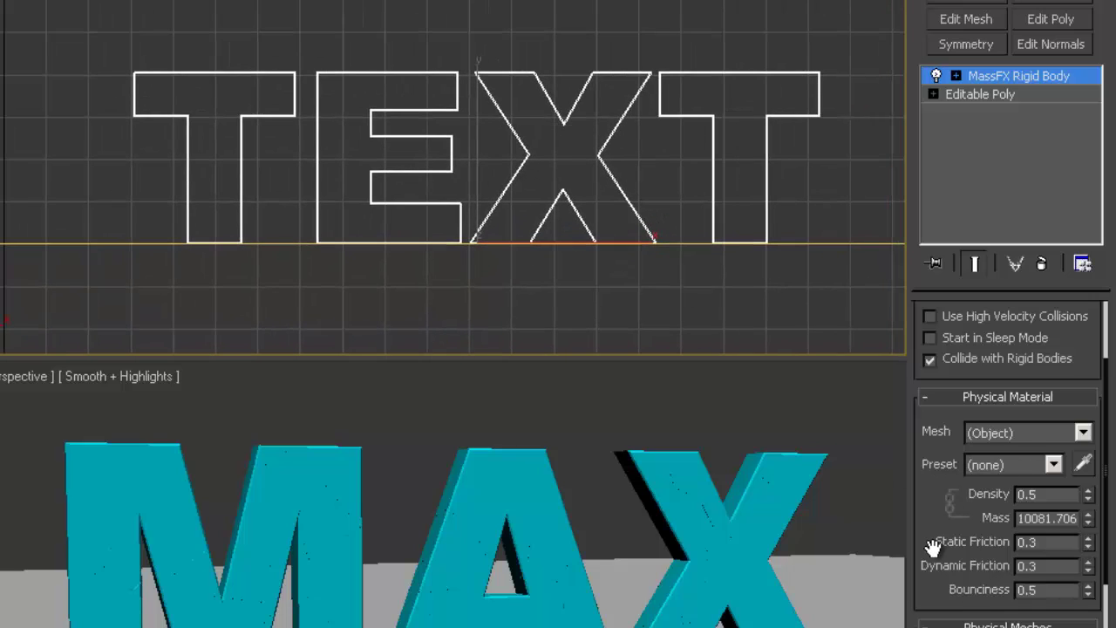
pyautogui.moveTo(930, 516); pyautogui.dragTo(929, 460)
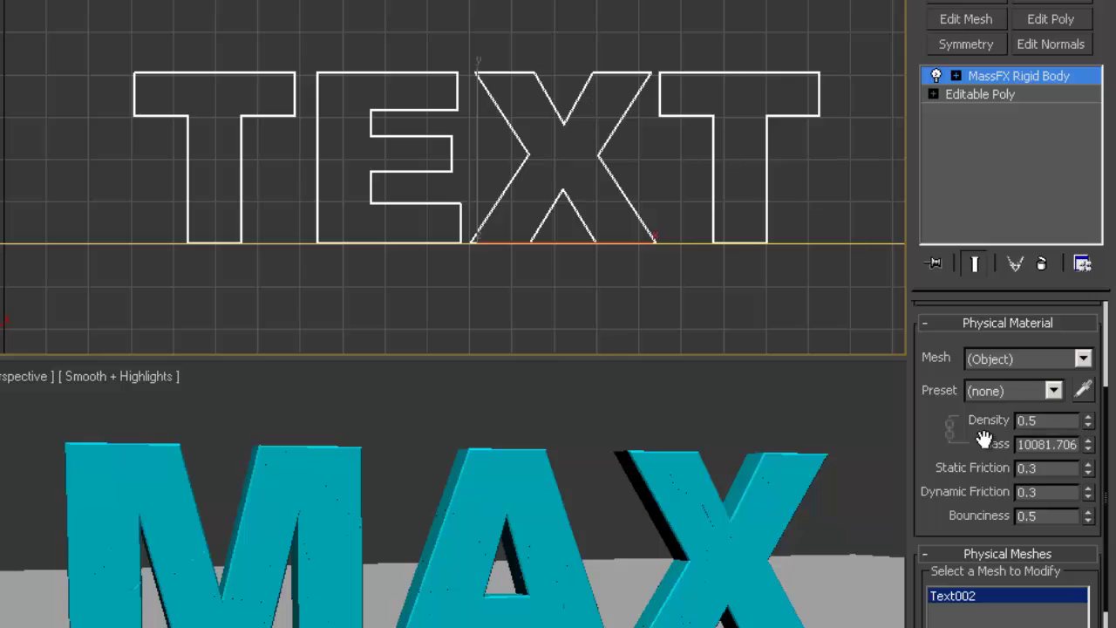
pyautogui.moveTo(937, 508); pyautogui.dragTo(966, 623)
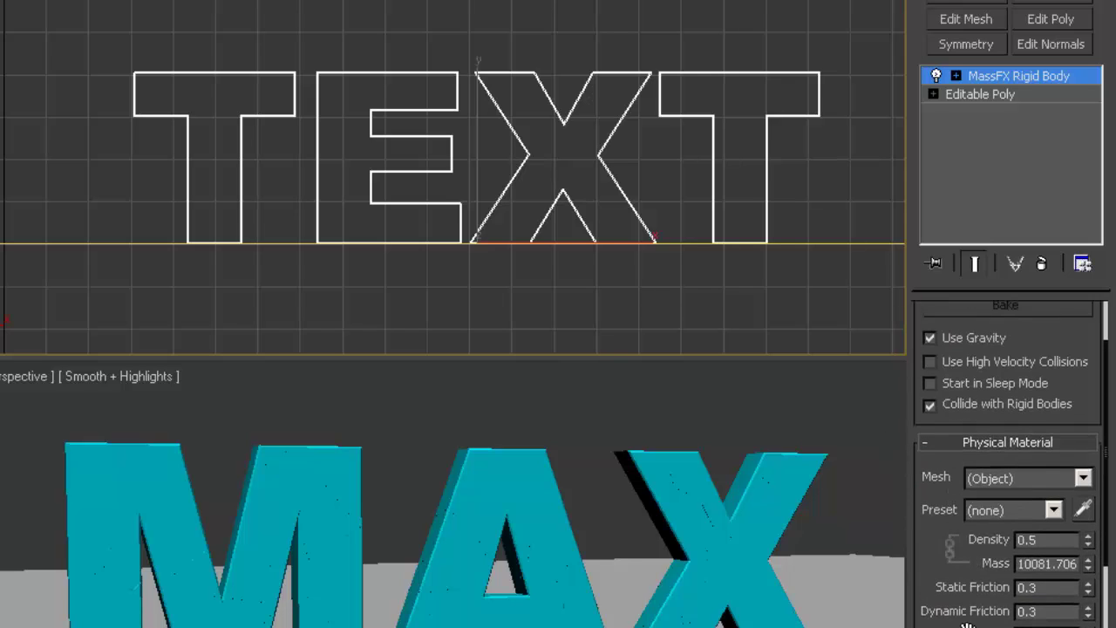
pyautogui.click(1055, 509)
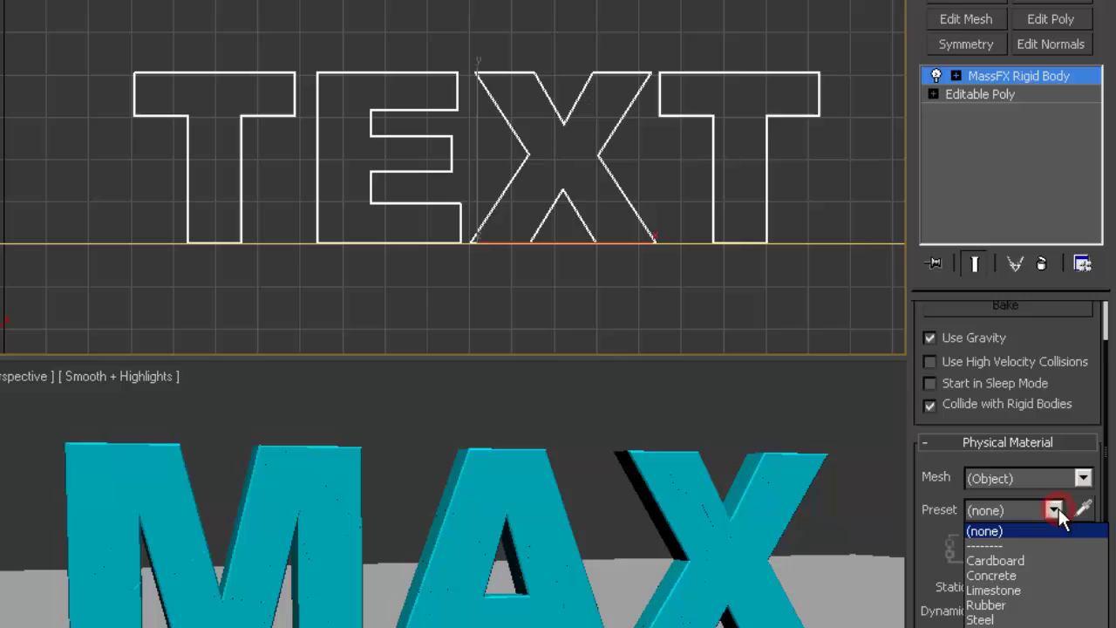
pyautogui.click(1017, 574)
pyautogui.moveTo(927, 587); pyautogui.dragTo(902, 4)
pyautogui.moveTo(912, 572); pyautogui.dragTo(959, 620)
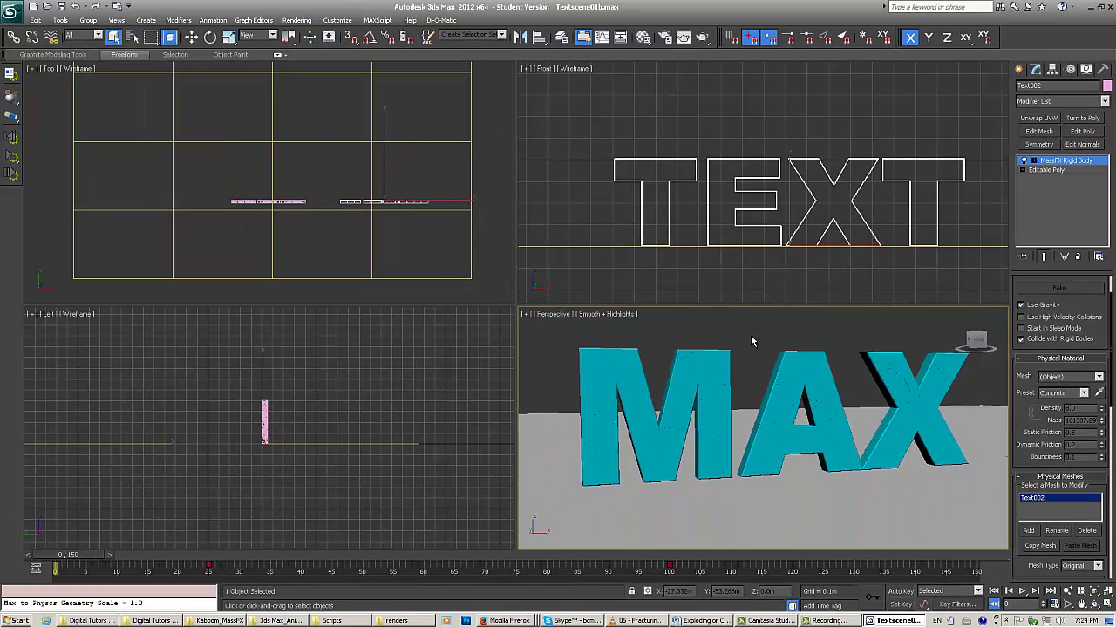
# Switch the perspective view to Camera001, maximize it and test-render frame 0.
pyautogui.click(551, 314)
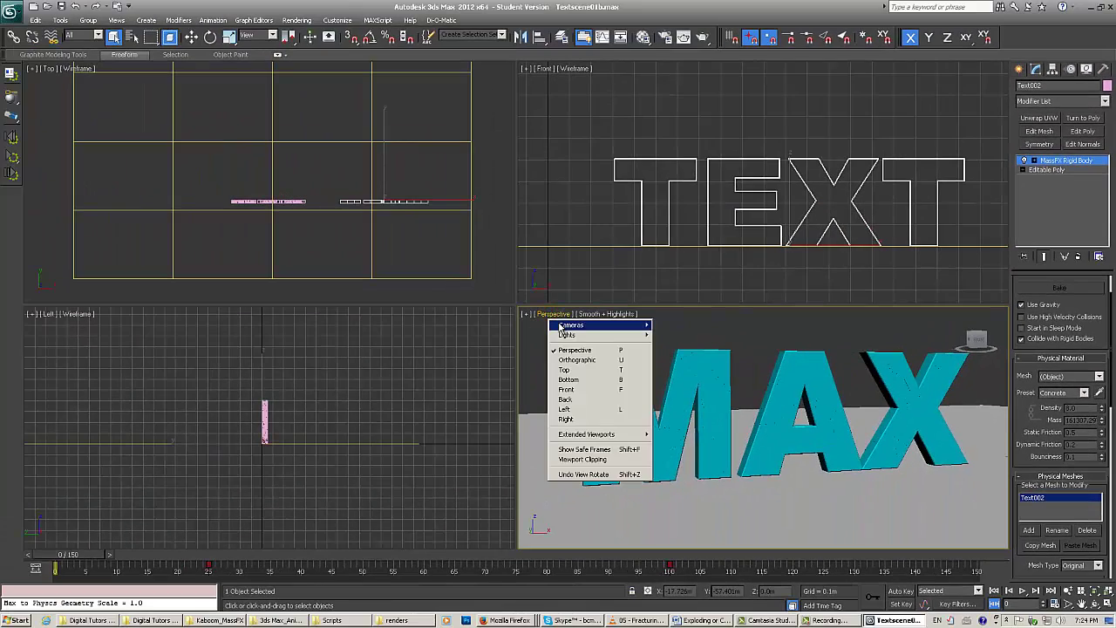
pyautogui.moveTo(620, 330)
pyautogui.click(672, 326)
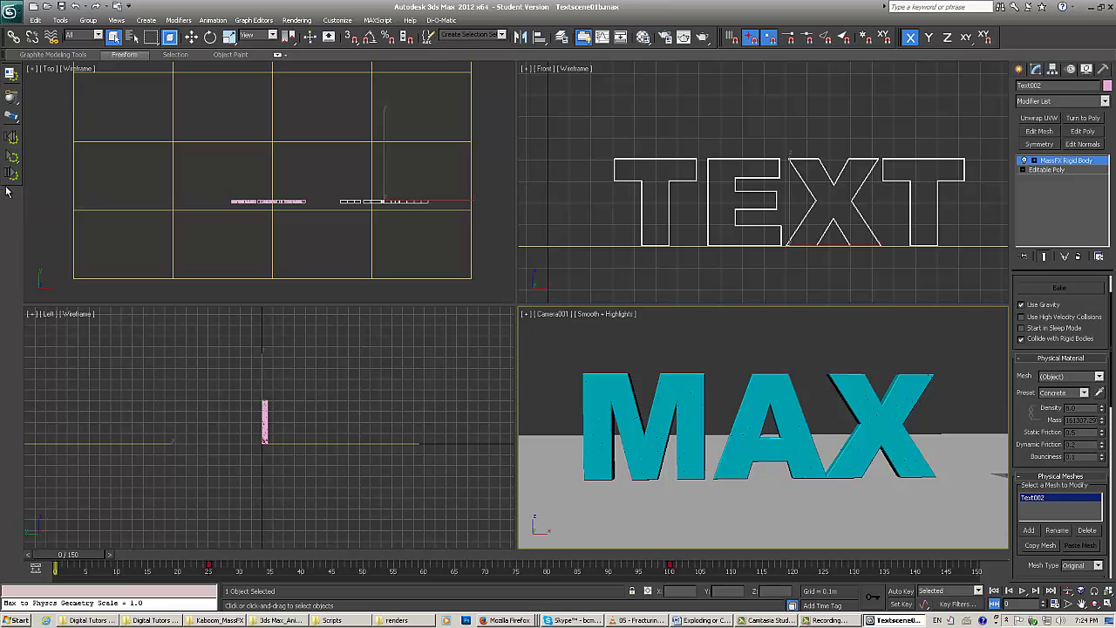
pyautogui.click(1108, 603)
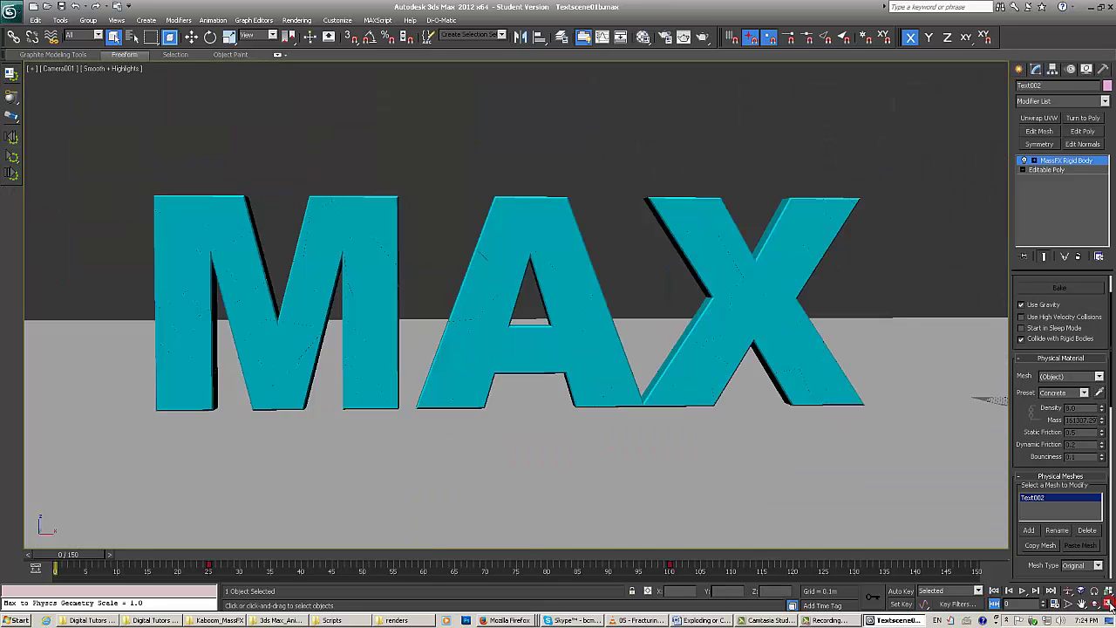
pyautogui.click(702, 38)
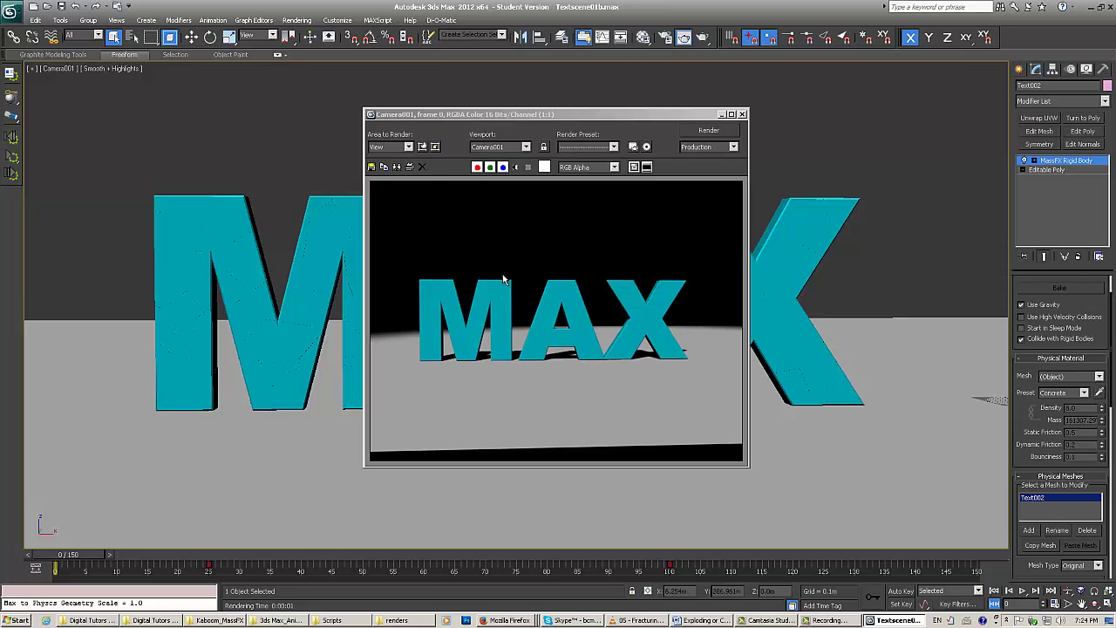
pyautogui.click(742, 115)
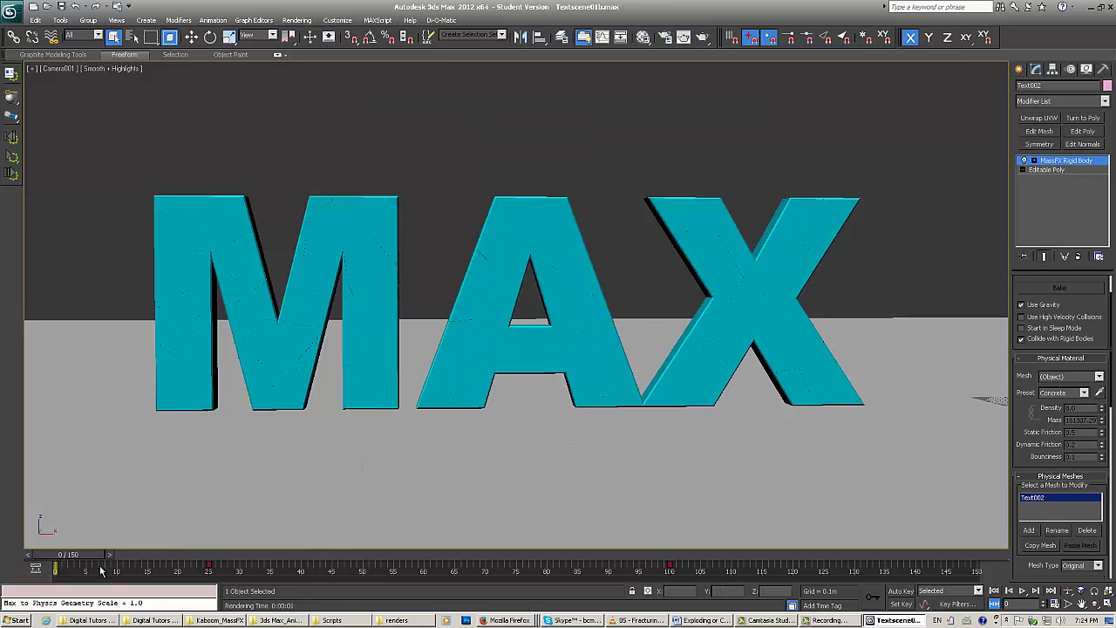
# Check the TEXT lettering against the selected MAX pieces at frame 52, and return to frame 0 with nothing selected.
pyautogui.moveTo(73, 559); pyautogui.dragTo(382, 551)
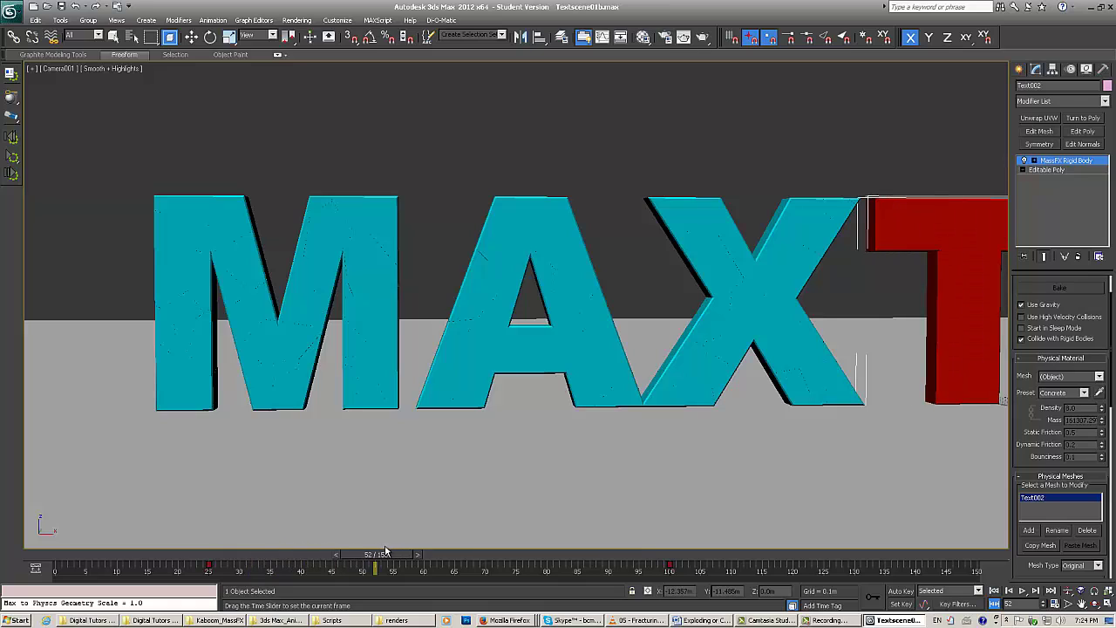
pyautogui.press('q')
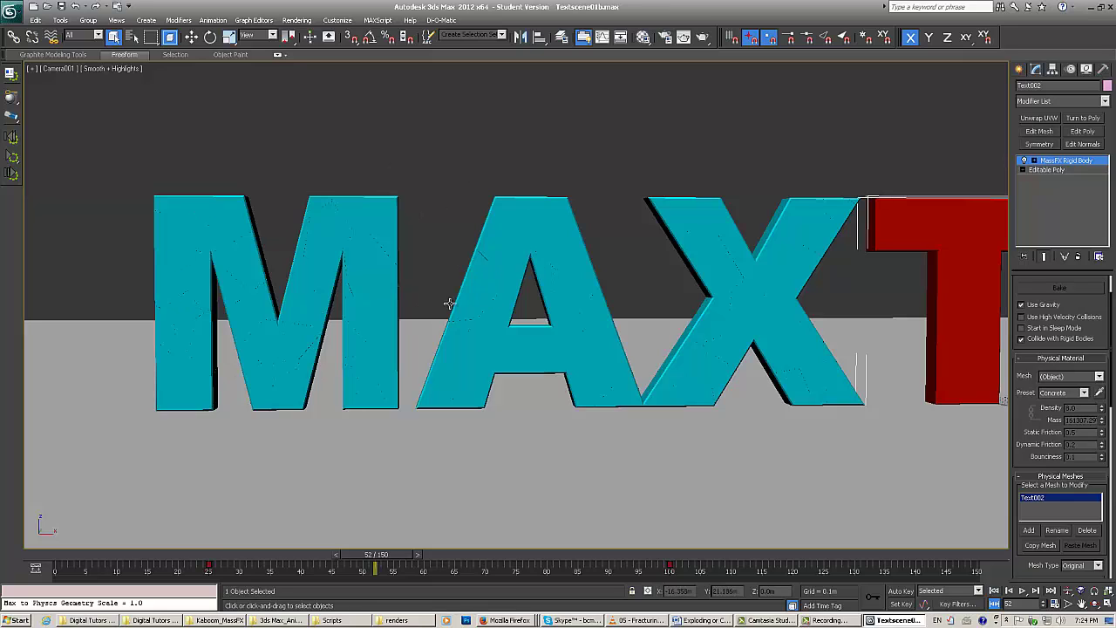
pyautogui.moveTo(116, 155); pyautogui.dragTo(865, 469)
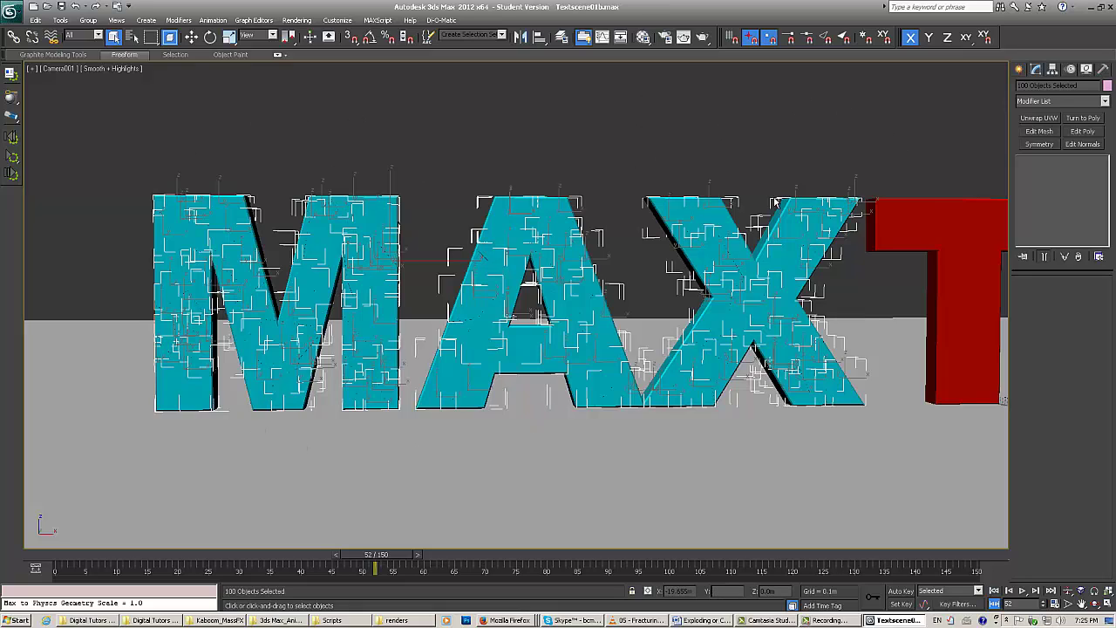
pyautogui.moveTo(381, 561); pyautogui.dragTo(48, 569)
pyautogui.press('q')
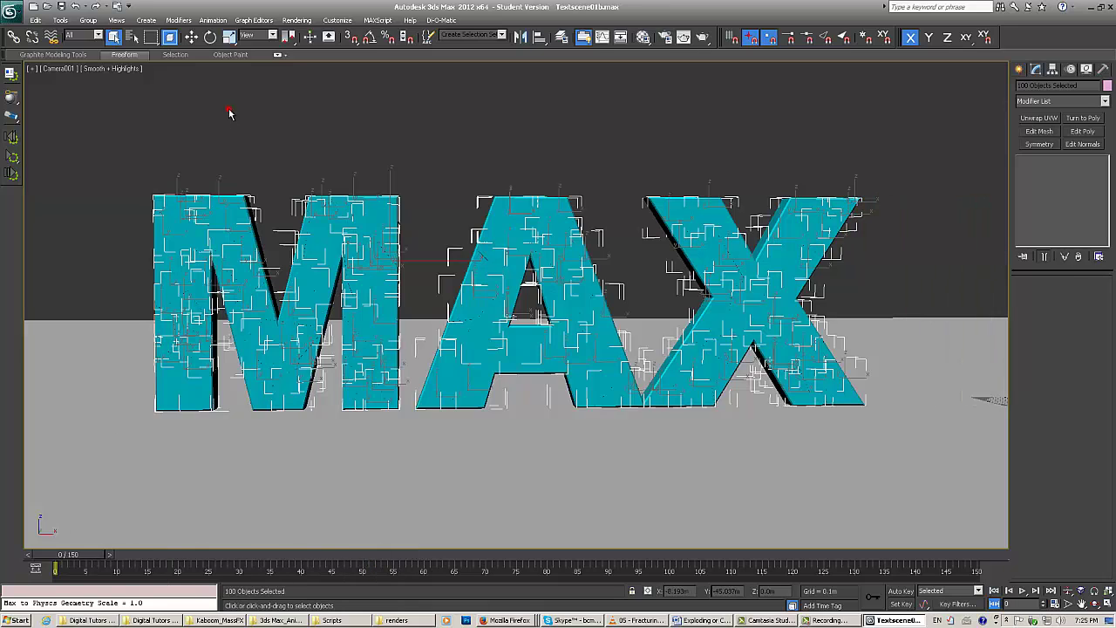
pyautogui.click(228, 110)
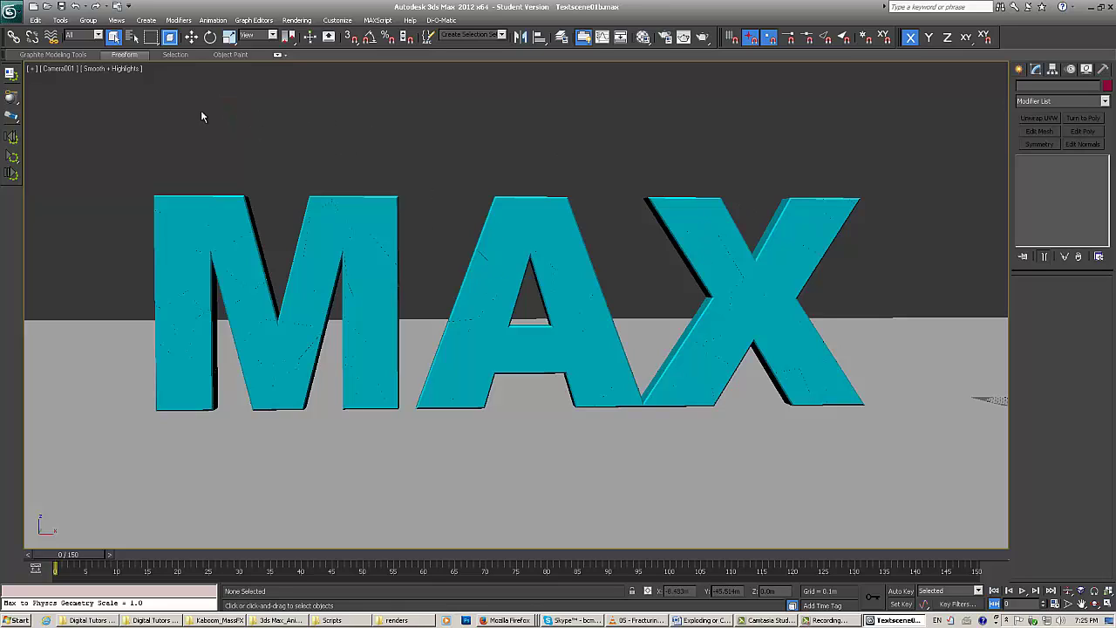
# Run the MassFX simulation through the camera, scrub back along the timeline, and reset the simulation to frame 0.
pyautogui.click(13, 157)
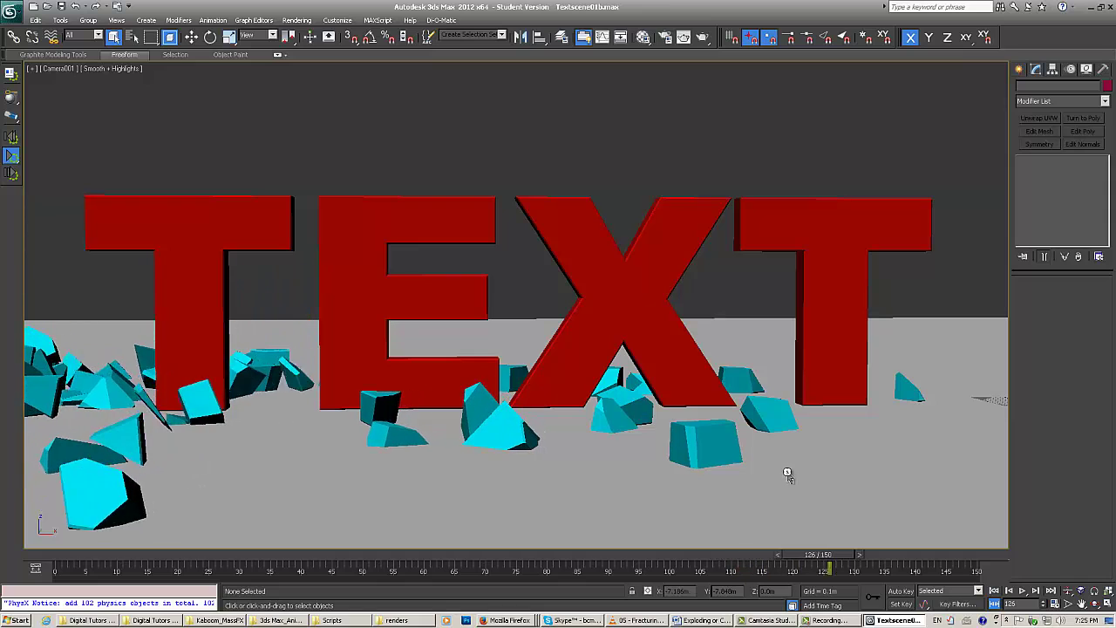
pyautogui.click(1018, 591)
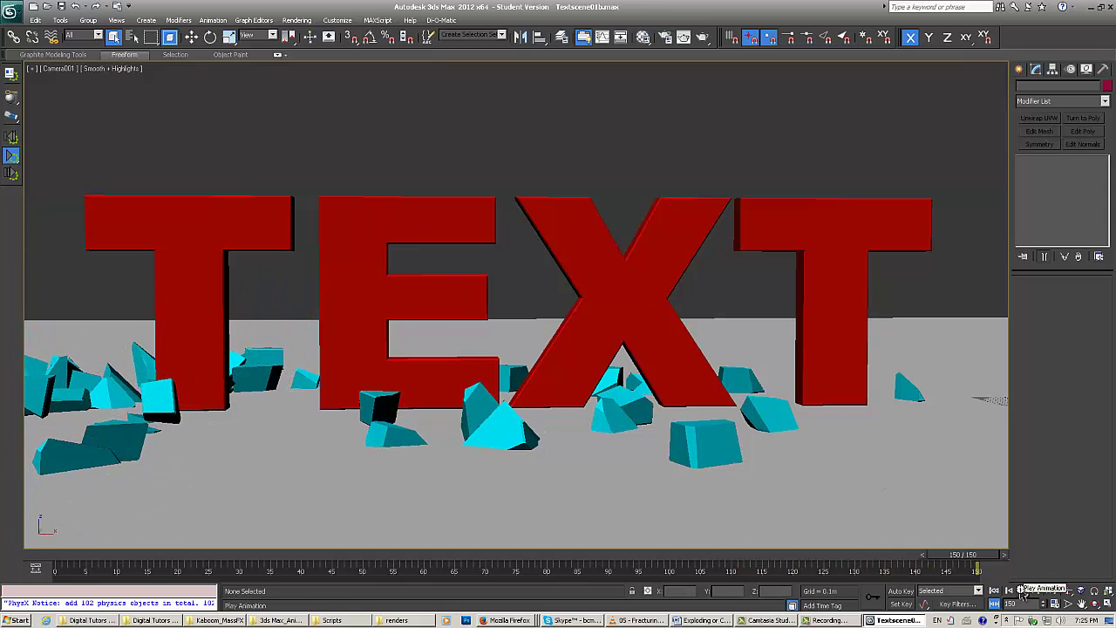
pyautogui.moveTo(975, 561); pyautogui.dragTo(117, 563)
pyautogui.press('/')
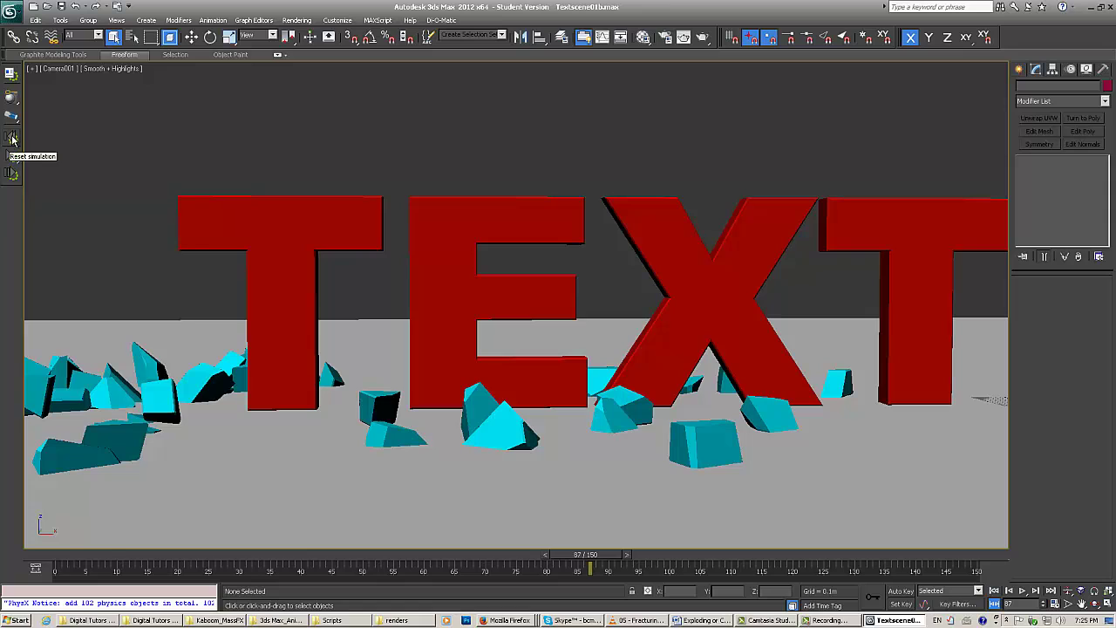
pyautogui.press('Home')
# Select all 100 MAX pieces and enable Start in Sleep Mode for them in the MassFX rigid body properties.
pyautogui.moveTo(126, 162); pyautogui.dragTo(898, 456)
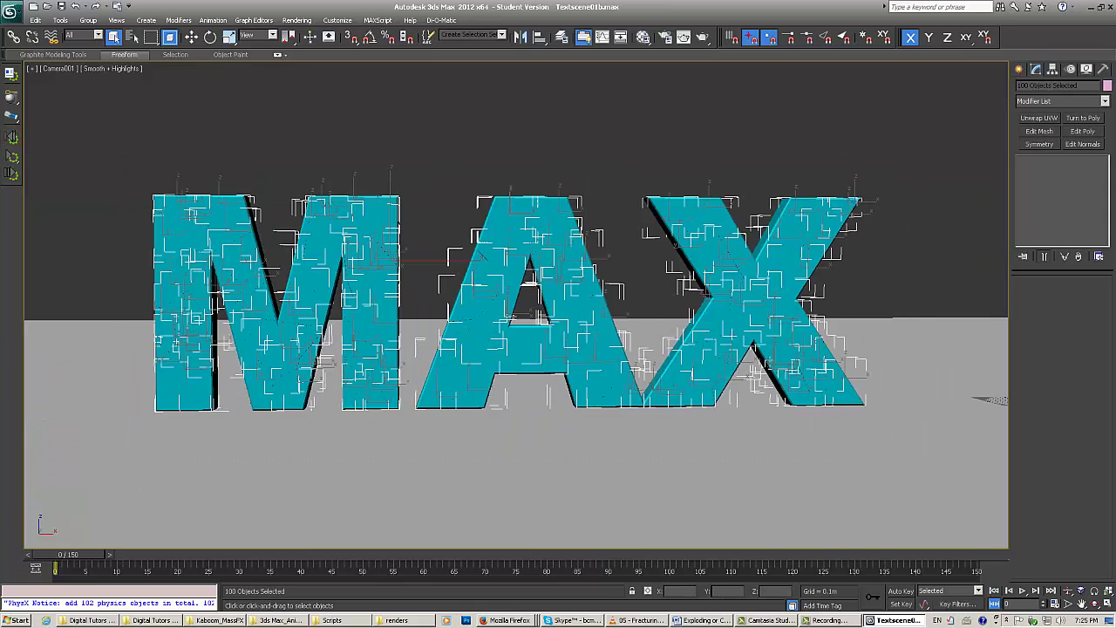
pyautogui.click(1108, 603)
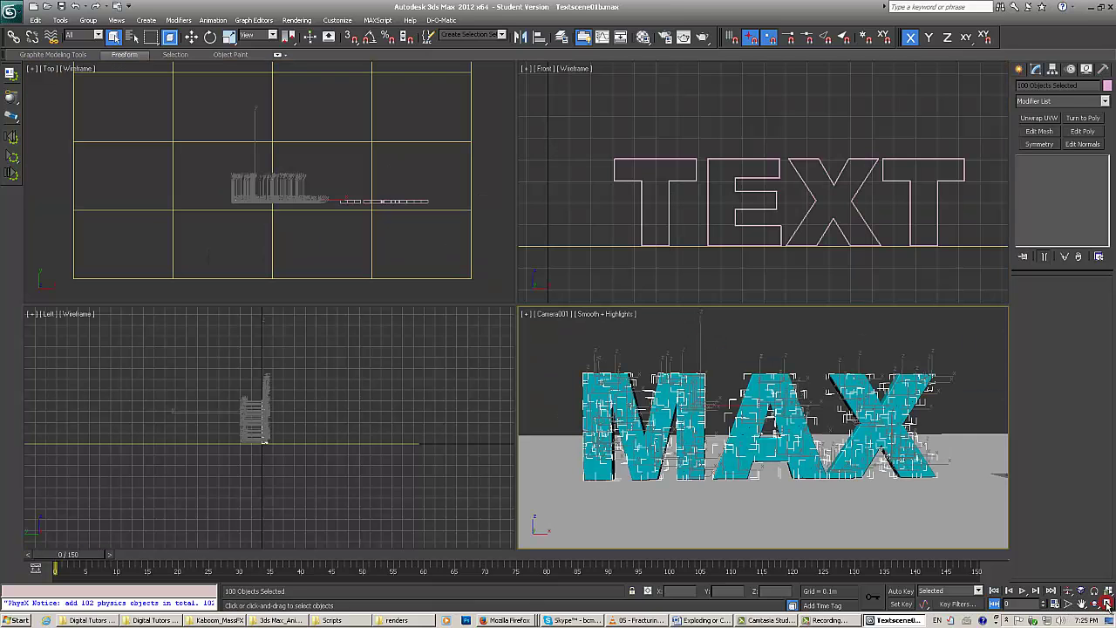
pyautogui.moveTo(350, 183); pyautogui.dragTo(319, 204, button='middle')
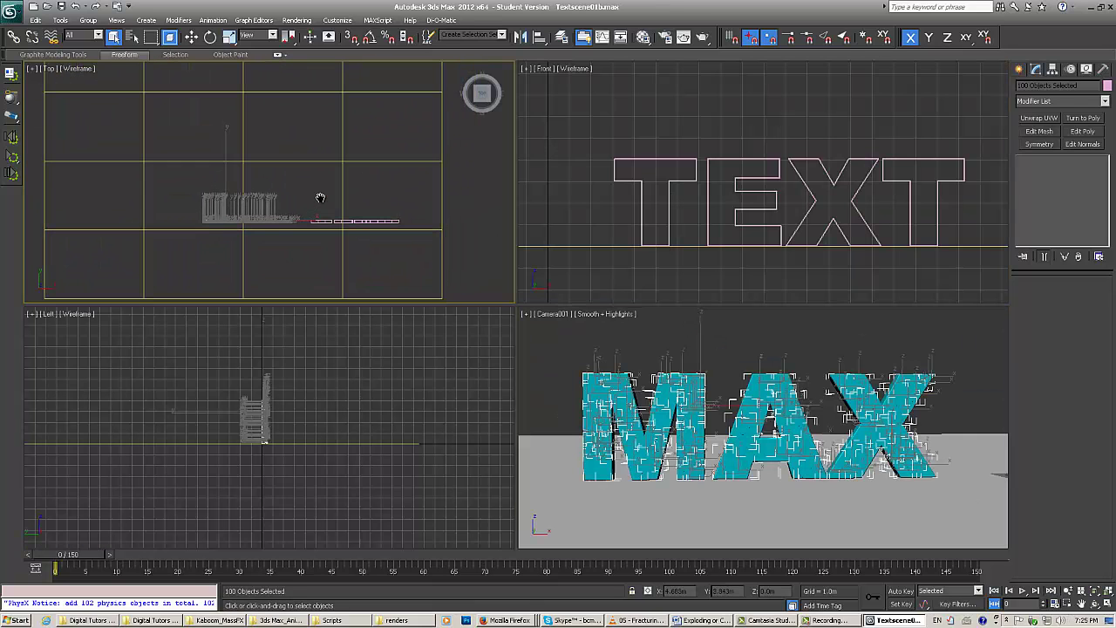
pyautogui.click(11, 75)
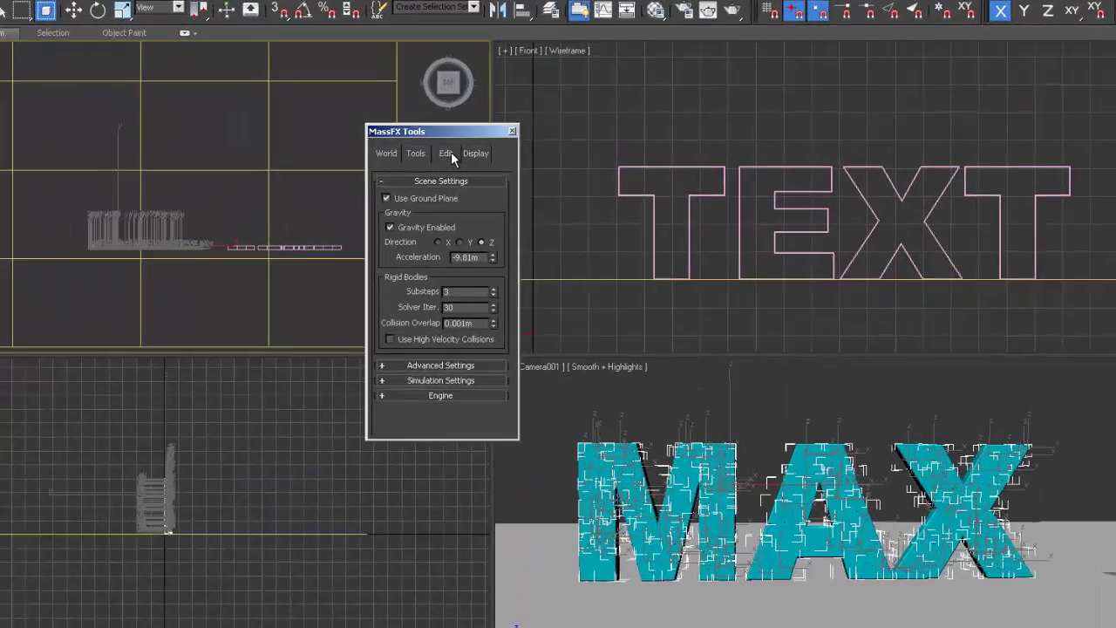
pyautogui.click(480, 149)
pyautogui.click(478, 131)
pyautogui.moveTo(825, 60); pyautogui.dragTo(826, 61)
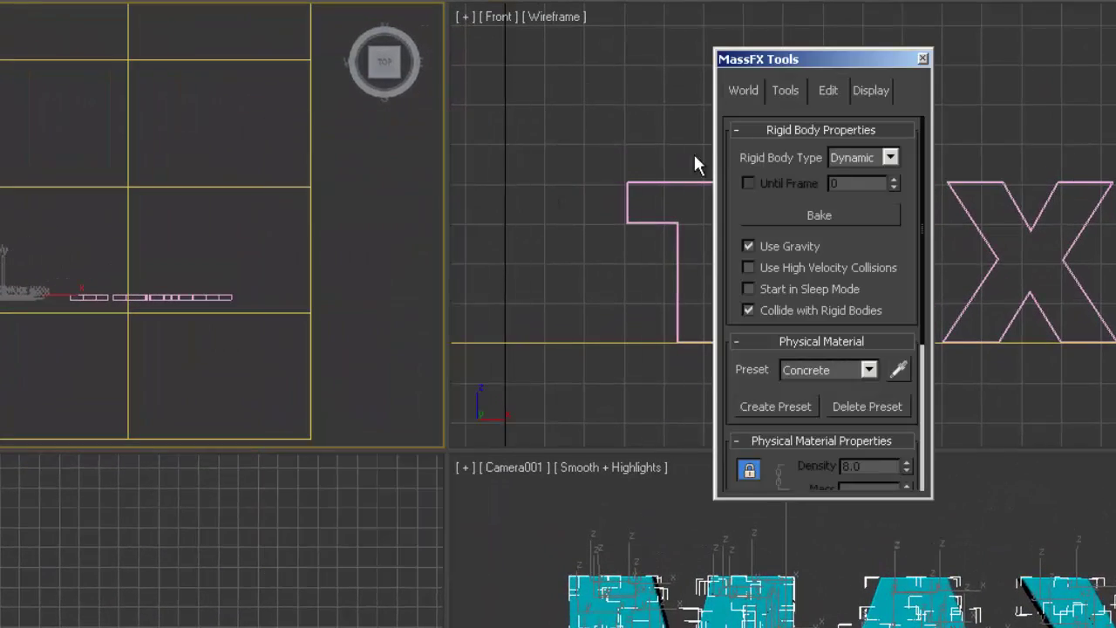
pyautogui.click(751, 289)
pyautogui.click(922, 59)
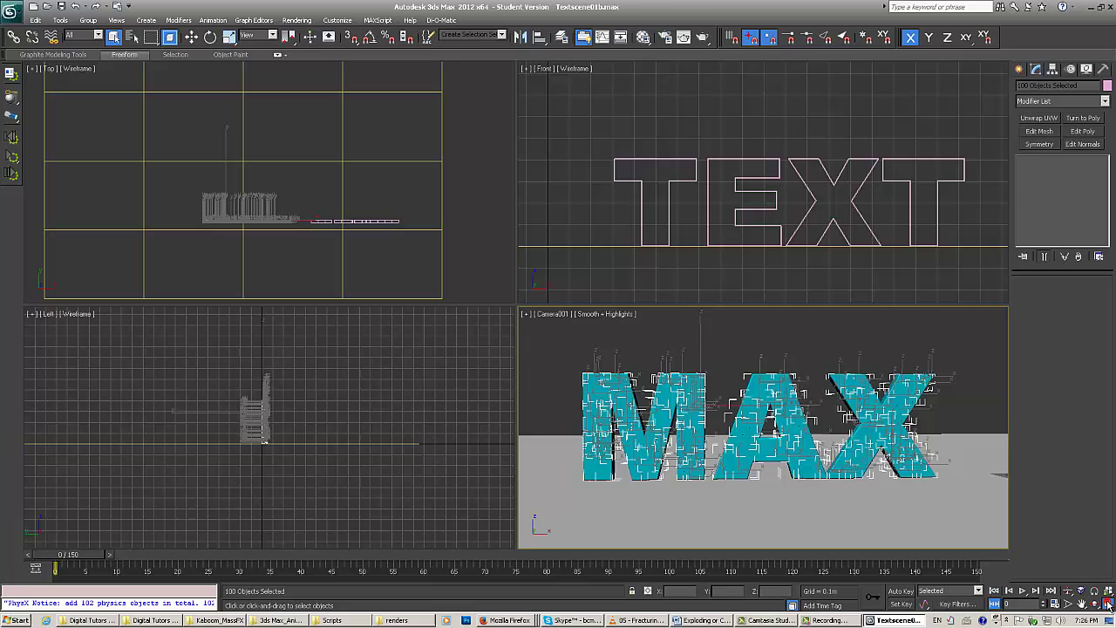
# Run the simulation again in the maximized camera view with the sleeping MAX pieces, and reset it.
pyautogui.hotkey('alt', 'w')
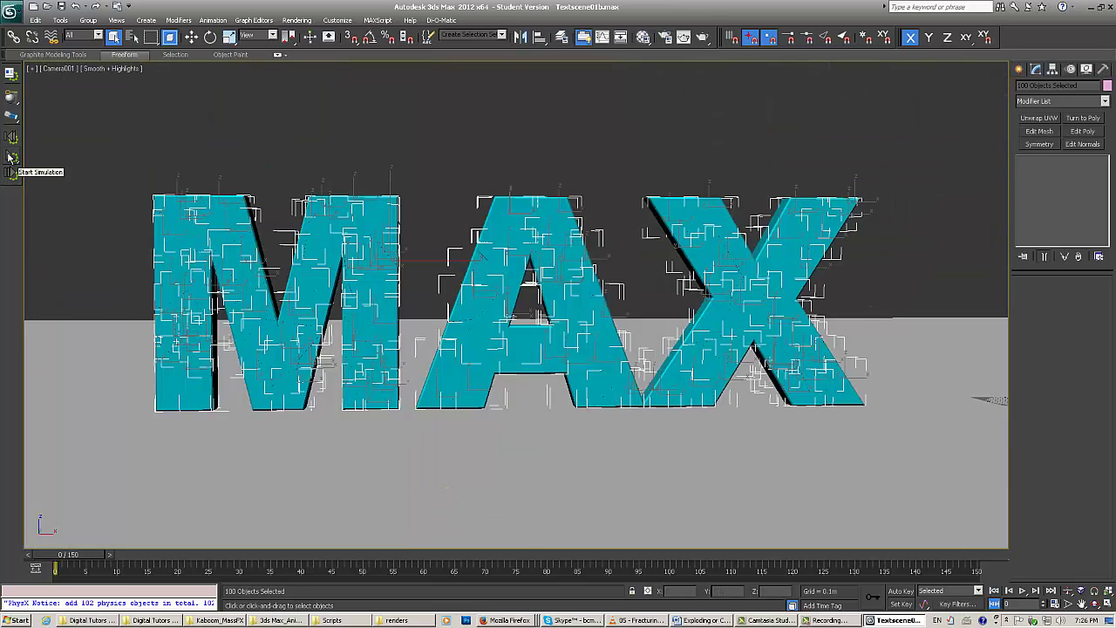
pyautogui.click(175, 125)
pyautogui.click(10, 157)
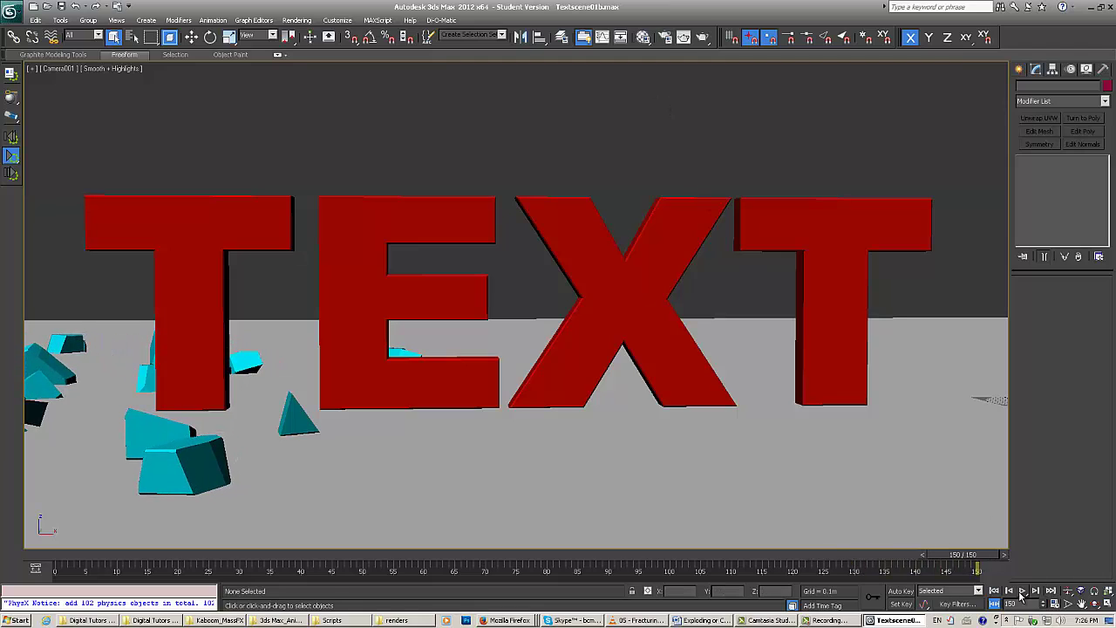
pyautogui.click(12, 156)
pyautogui.click(12, 135)
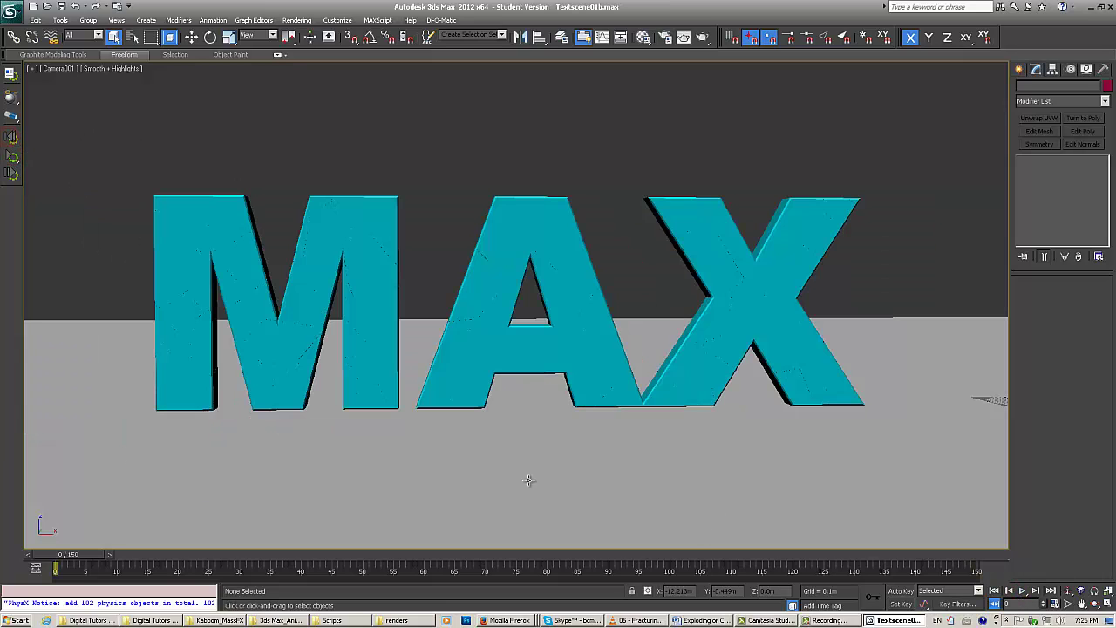
# Retime the TEXT lettering's animation by moving its end key to frame 140 and its start key to frame 15.
pyautogui.click(1107, 606)
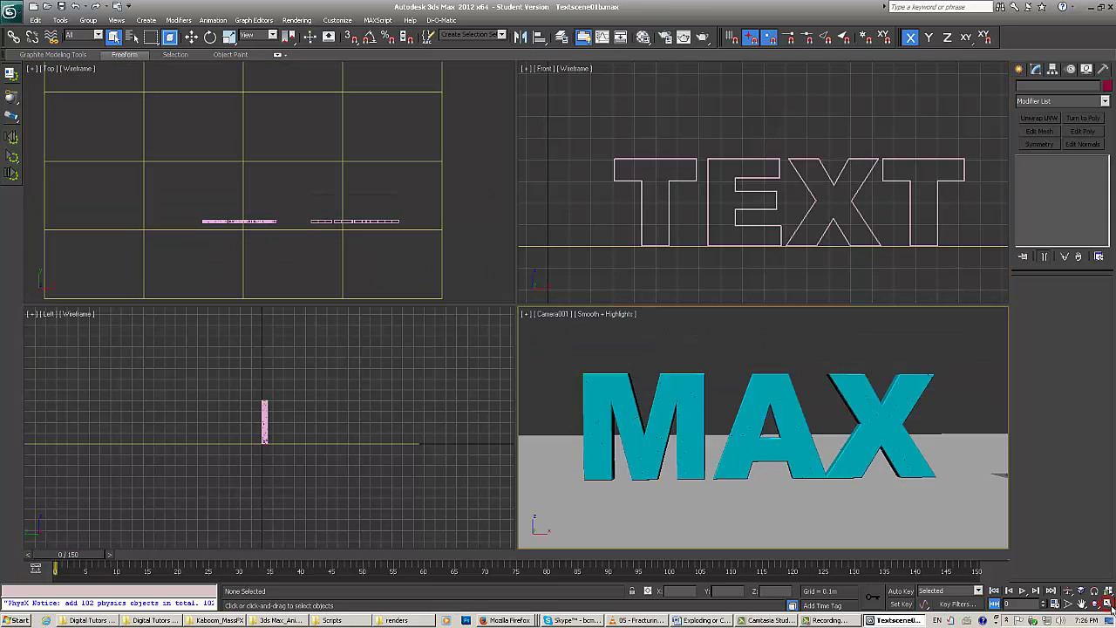
pyautogui.click(642, 191)
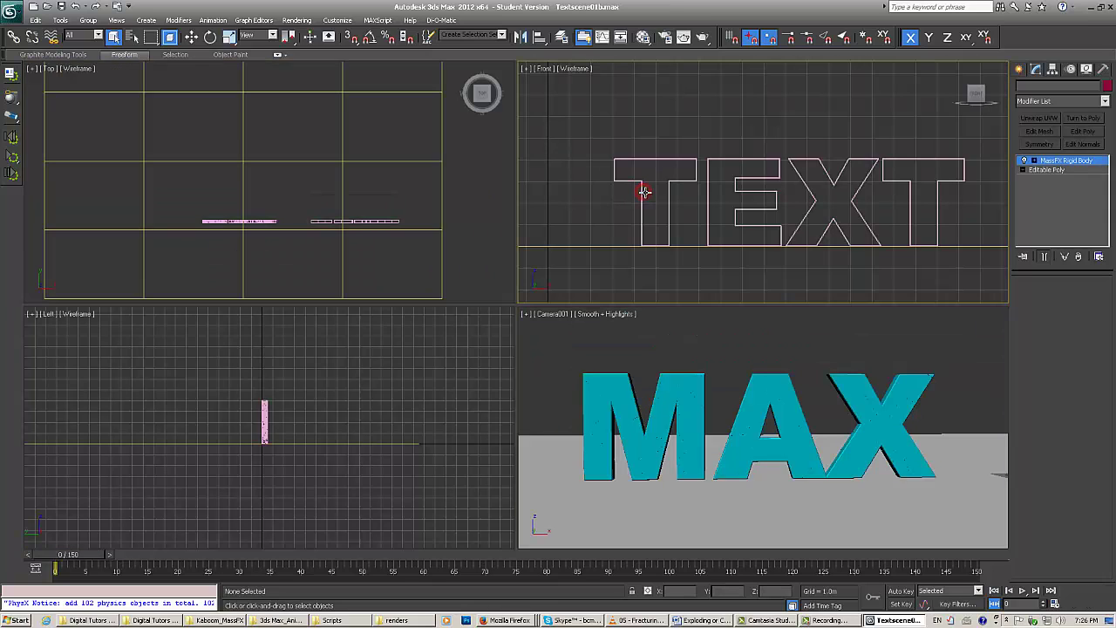
pyautogui.click(611, 167)
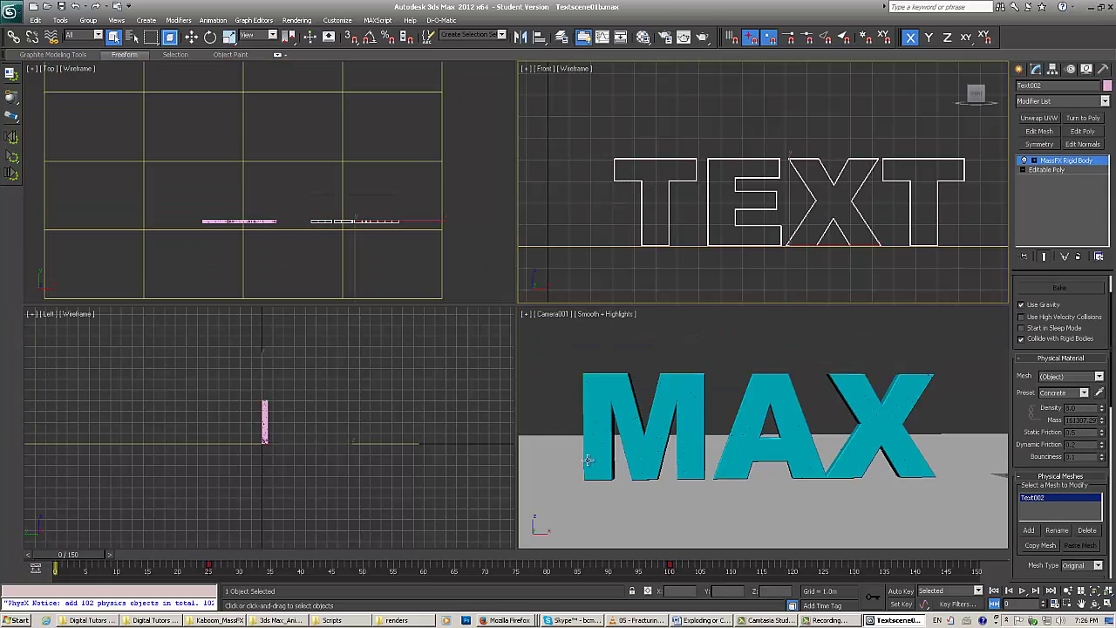
pyautogui.moveTo(739, 572); pyautogui.dragTo(912, 591)
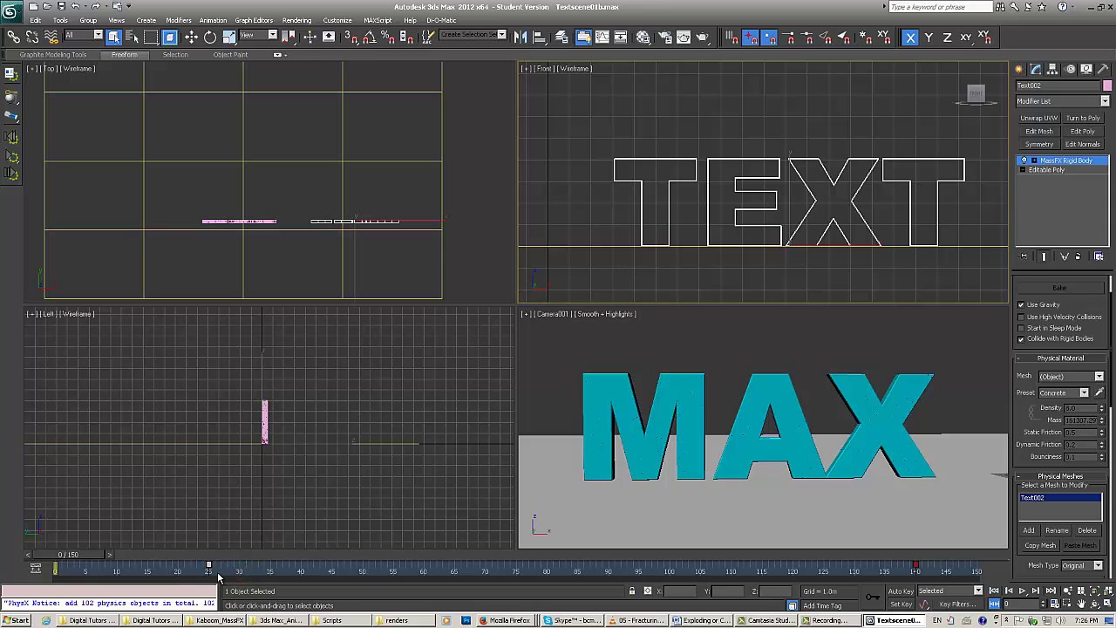
pyautogui.moveTo(209, 571); pyautogui.dragTo(148, 583)
# Run the MassFX simulation through frame 150 in the maximized camera view, and reset it to frame 0.
pyautogui.rightClick(575, 360)
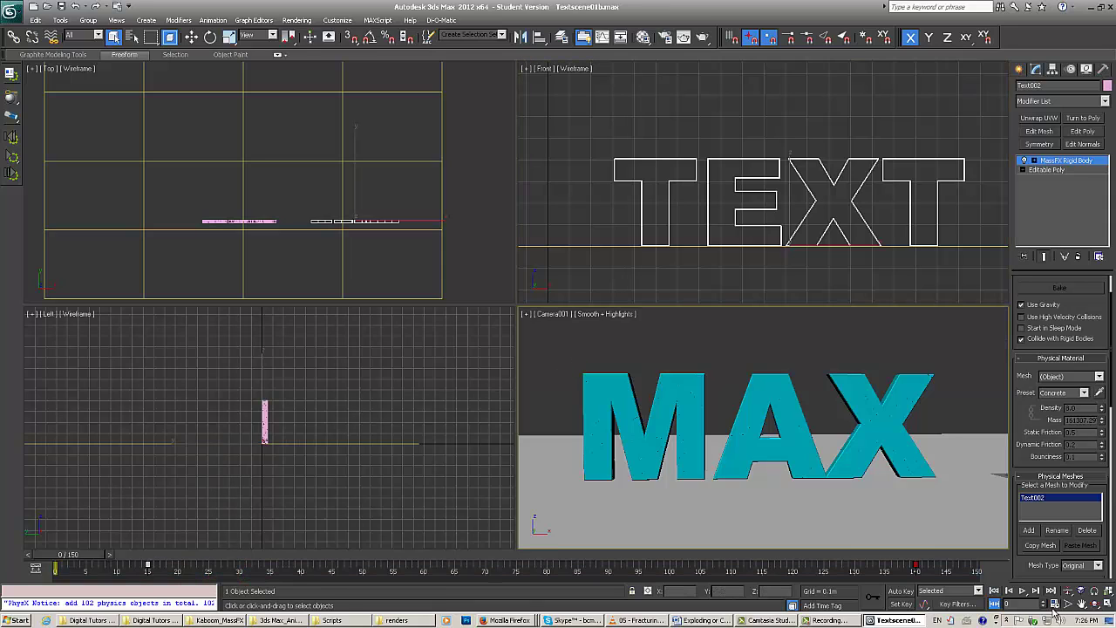
pyautogui.click(1108, 603)
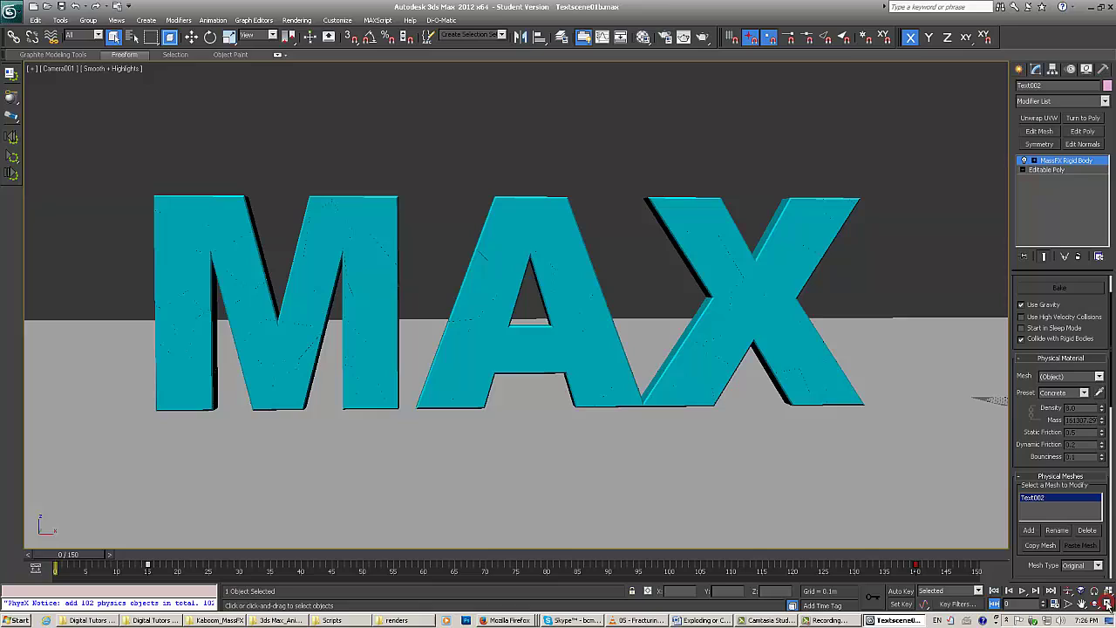
pyautogui.click(14, 138)
pyautogui.click(13, 157)
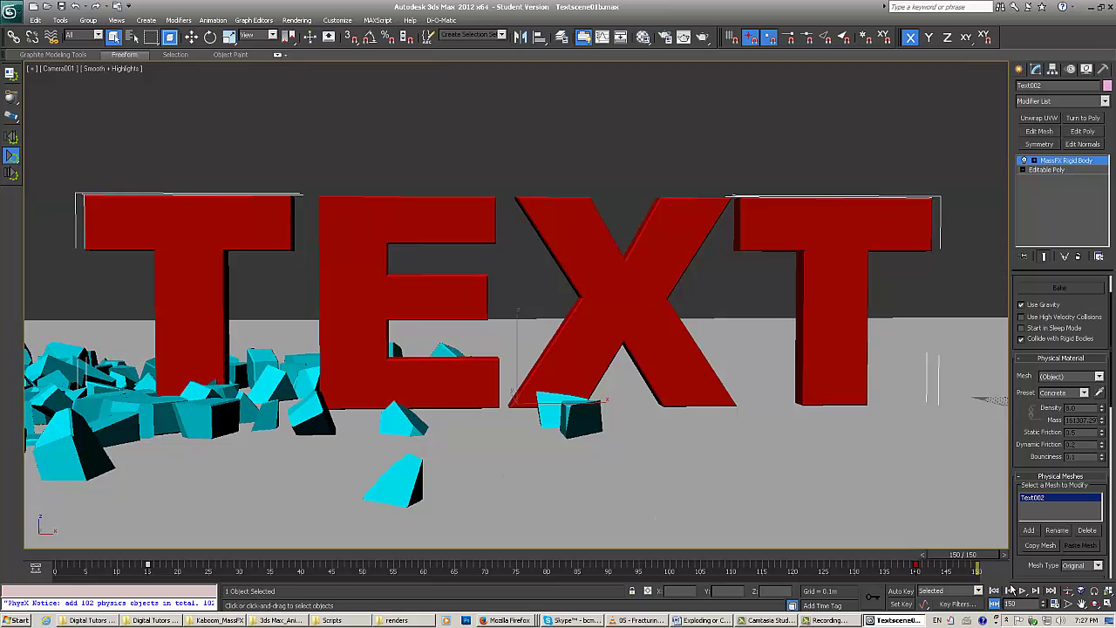
pyautogui.click(12, 157)
pyautogui.click(12, 118)
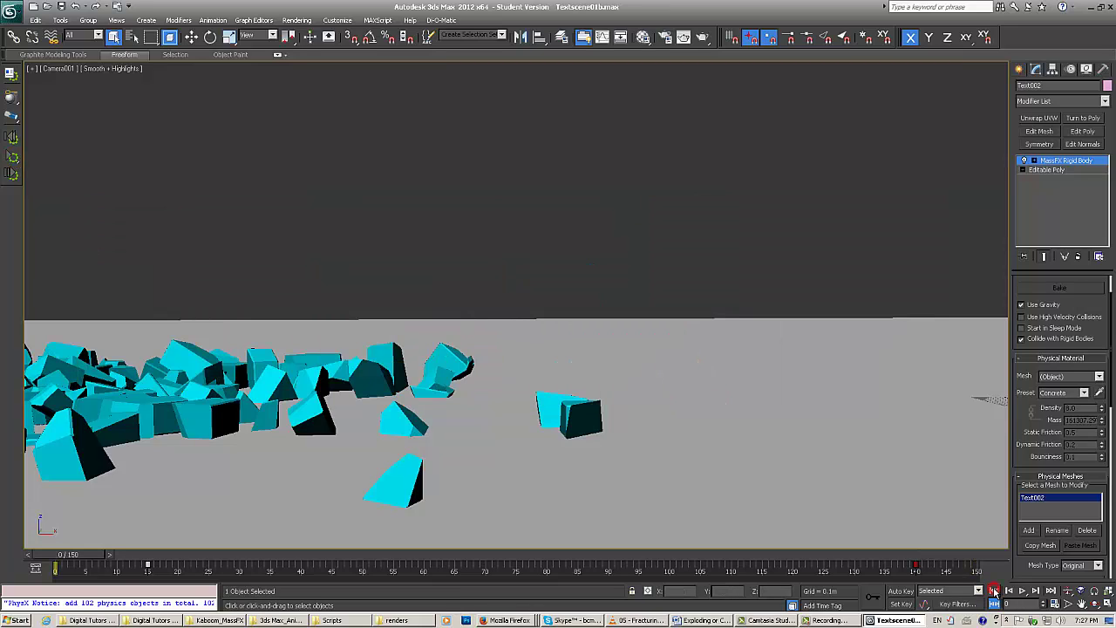
pyautogui.click(15, 138)
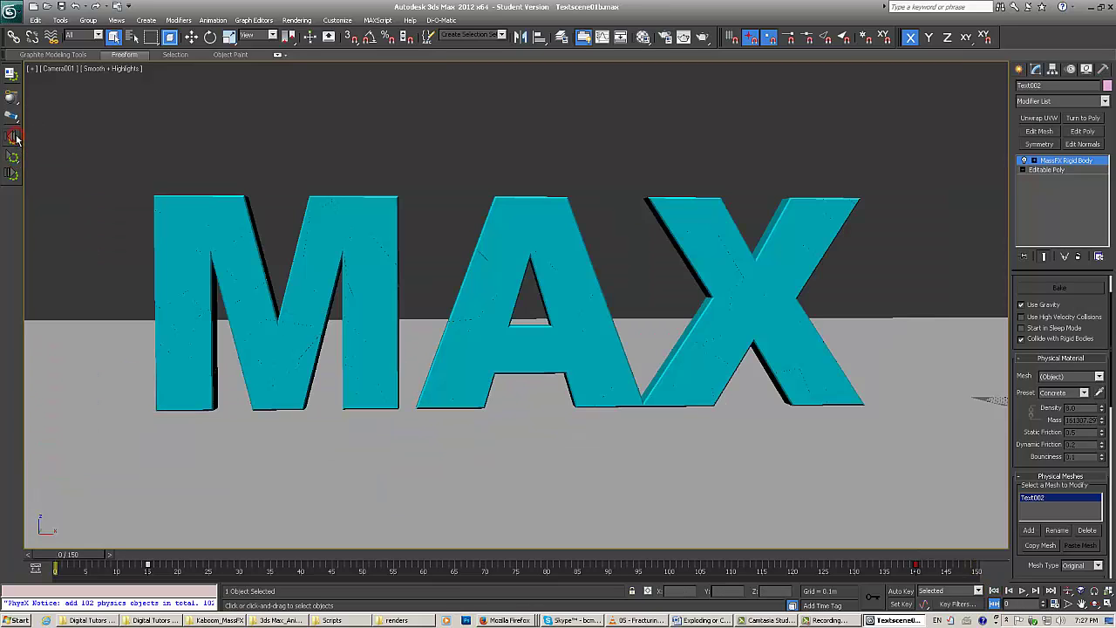
# Bake the simulation of all rigid bodies into keyframes with Bake All in MassFX Tools.
pyautogui.click(11, 74)
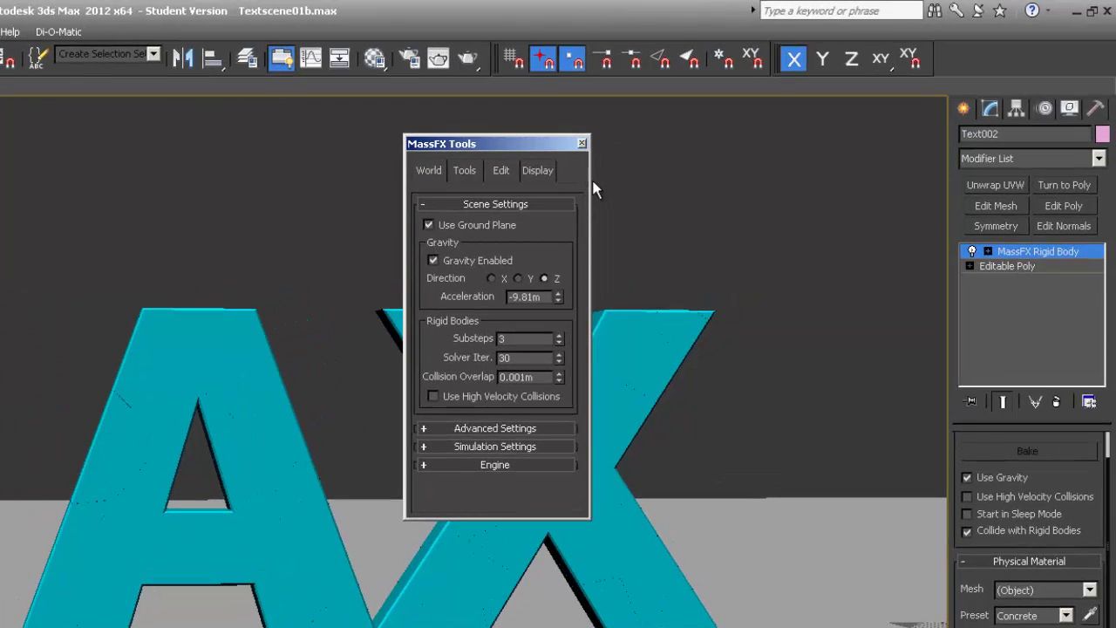
pyautogui.click(626, 167)
pyautogui.click(463, 170)
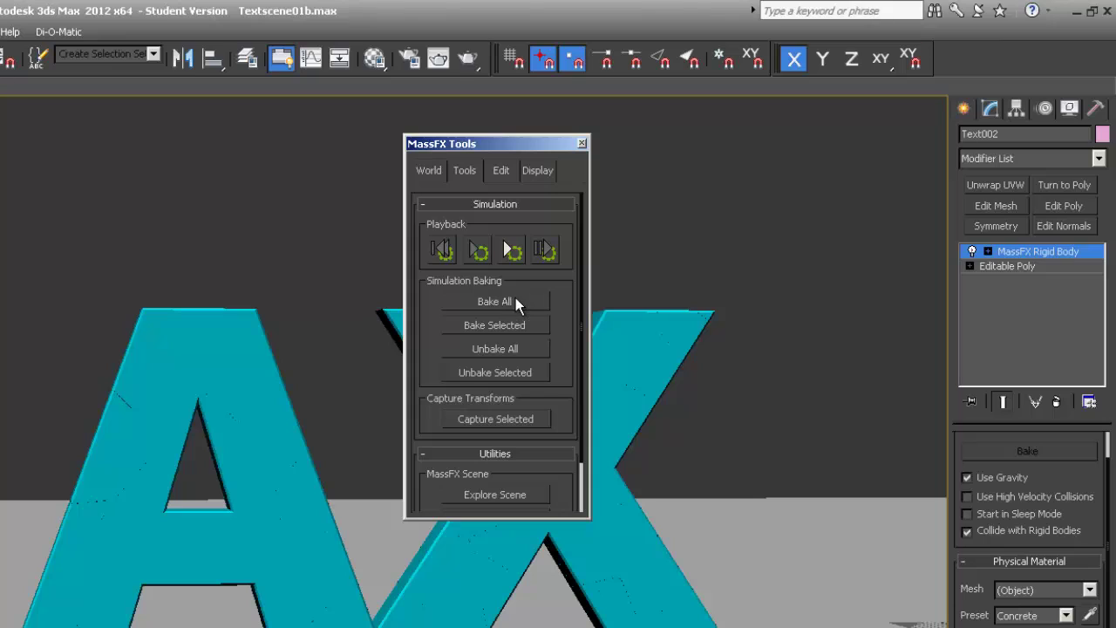
pyautogui.click(514, 303)
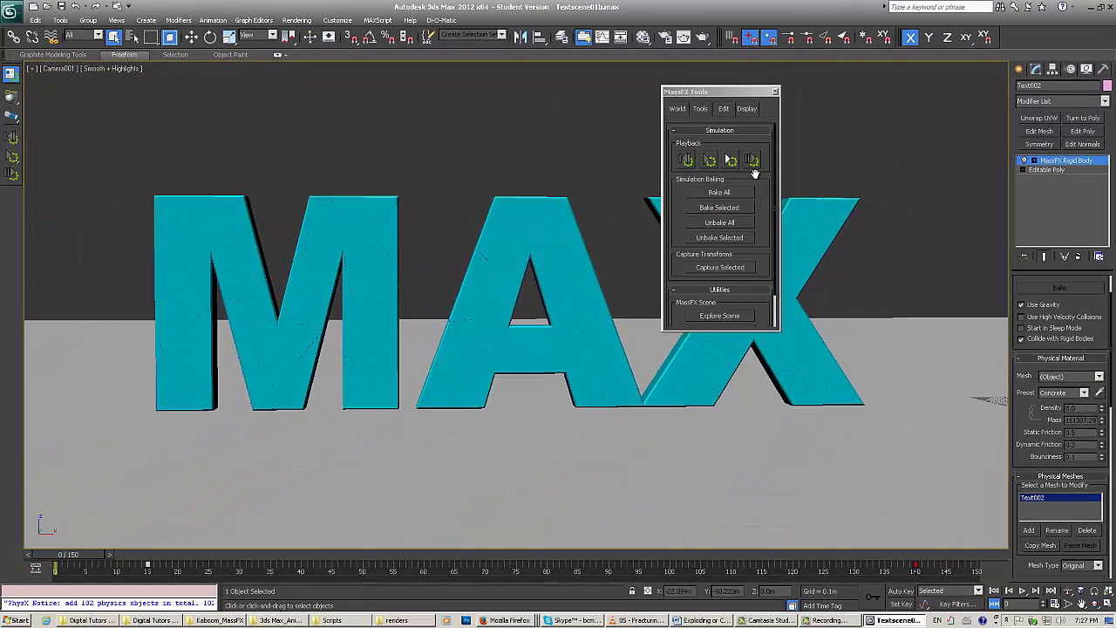
# Play the baked animation in the camera view, stop it, and return to frame 0.
pyautogui.click(1023, 591)
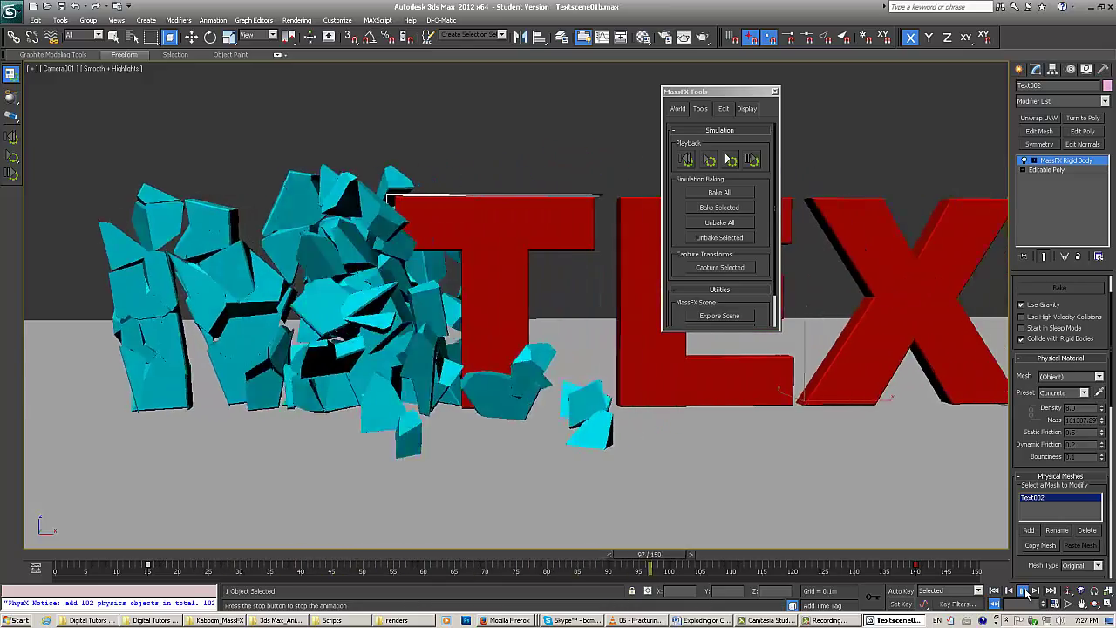
pyautogui.click(1026, 591)
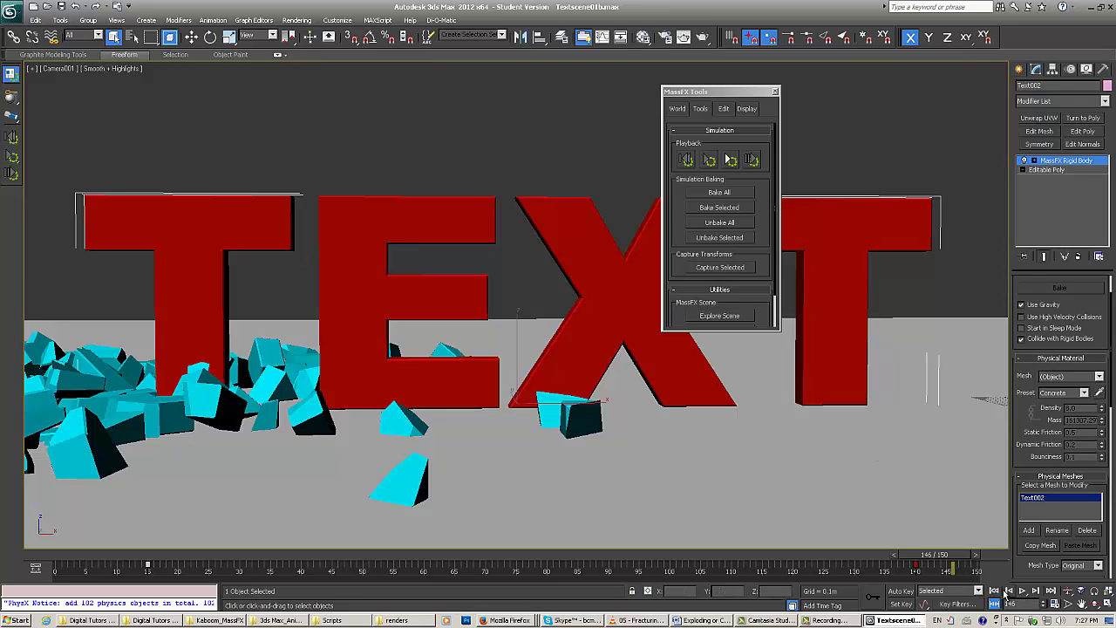
pyautogui.click(995, 592)
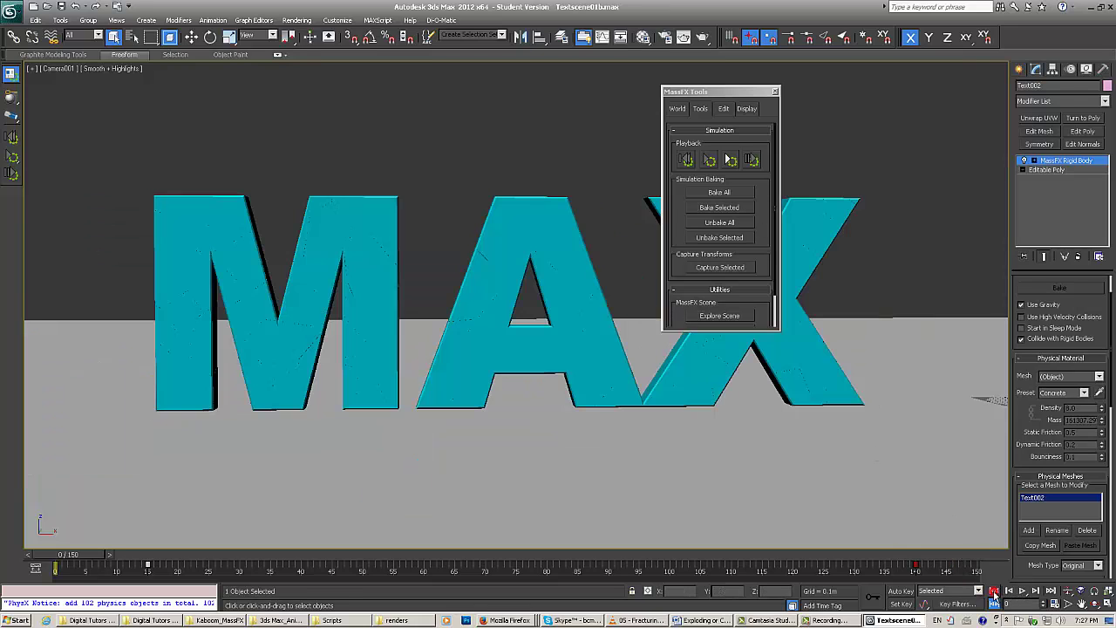
# Close MassFX Tools, and select the MAX pieces to check their baked keys before clearing the selection.
pyautogui.click(527, 211)
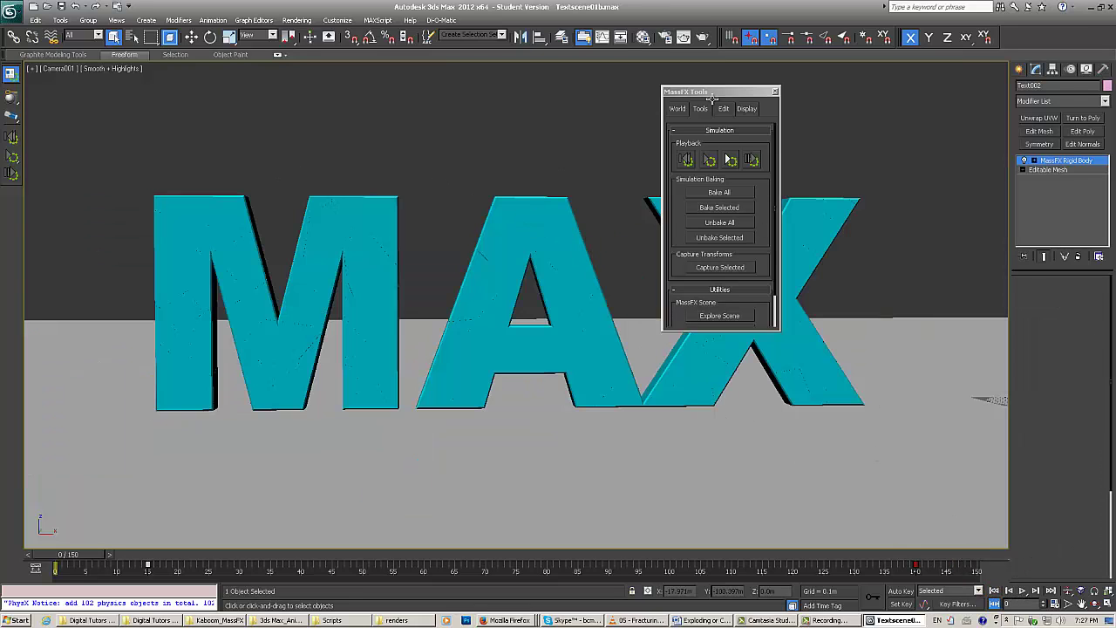
pyautogui.click(777, 91)
pyautogui.moveTo(75, 150); pyautogui.dragTo(902, 440)
pyautogui.click(348, 142)
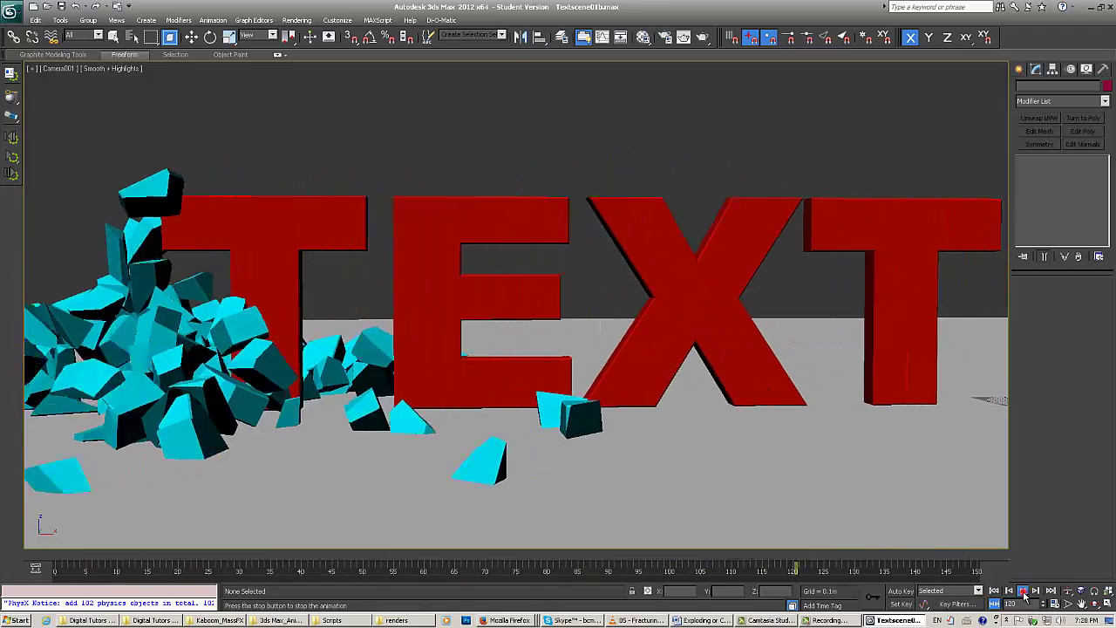
# Test-render the camera view at frame 122, close the render, and scrub the baked animation to frame 150.
pyautogui.press('/')
pyautogui.click(691, 39)
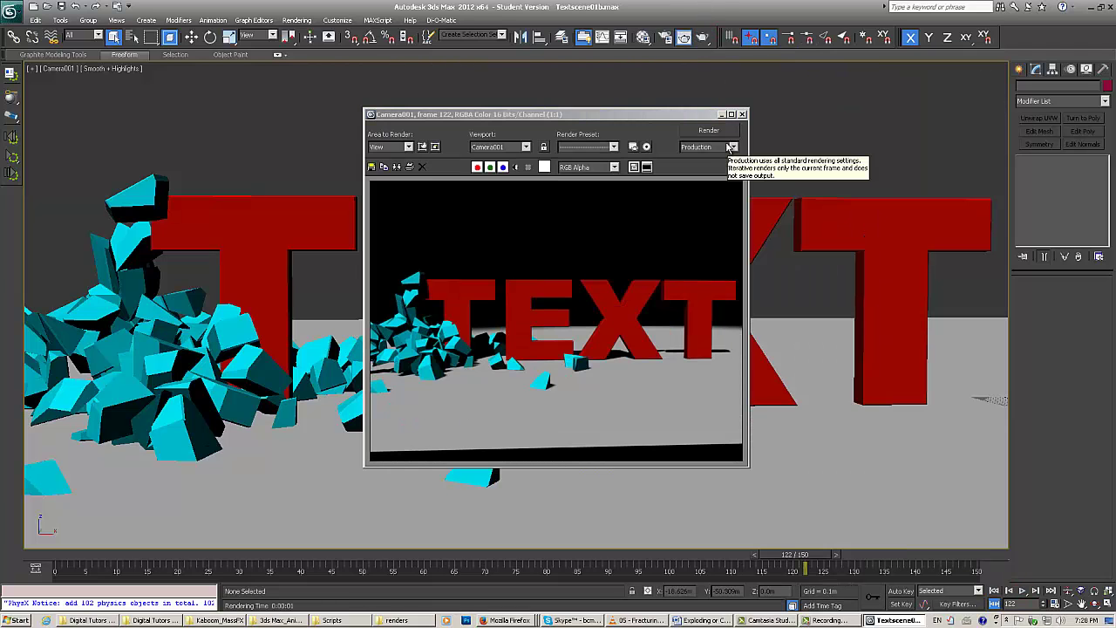
pyautogui.click(742, 116)
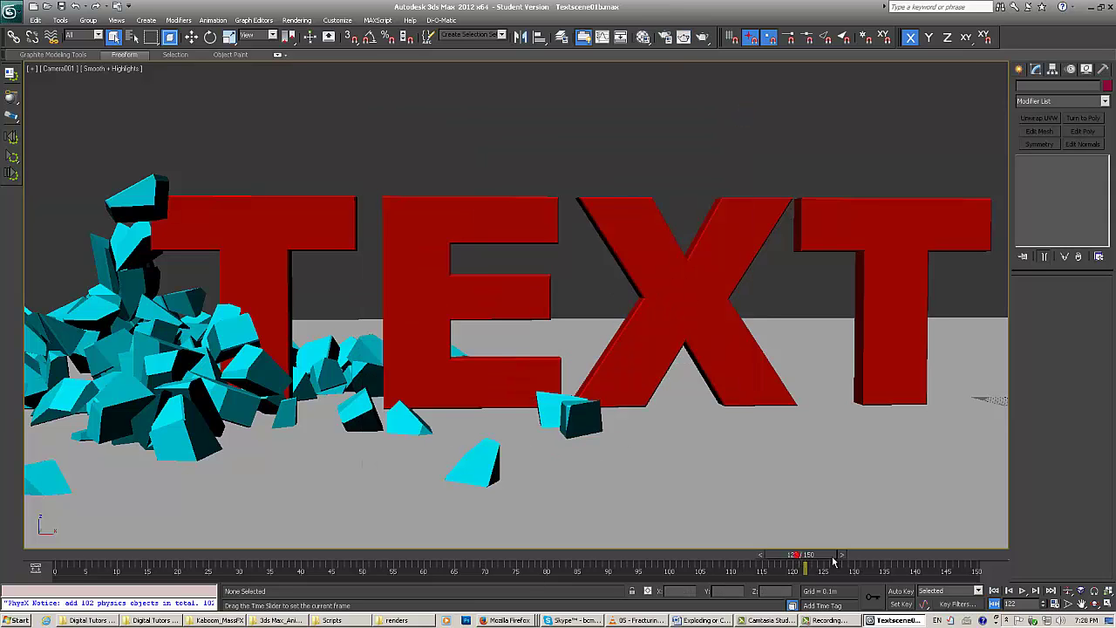
pyautogui.moveTo(801, 555); pyautogui.dragTo(981, 554)
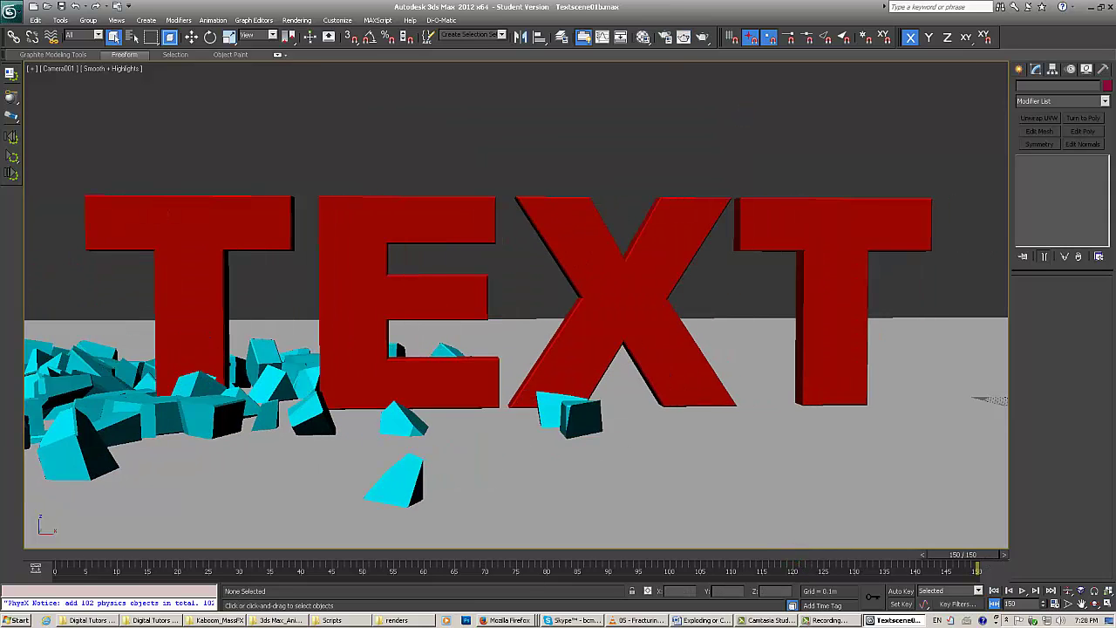